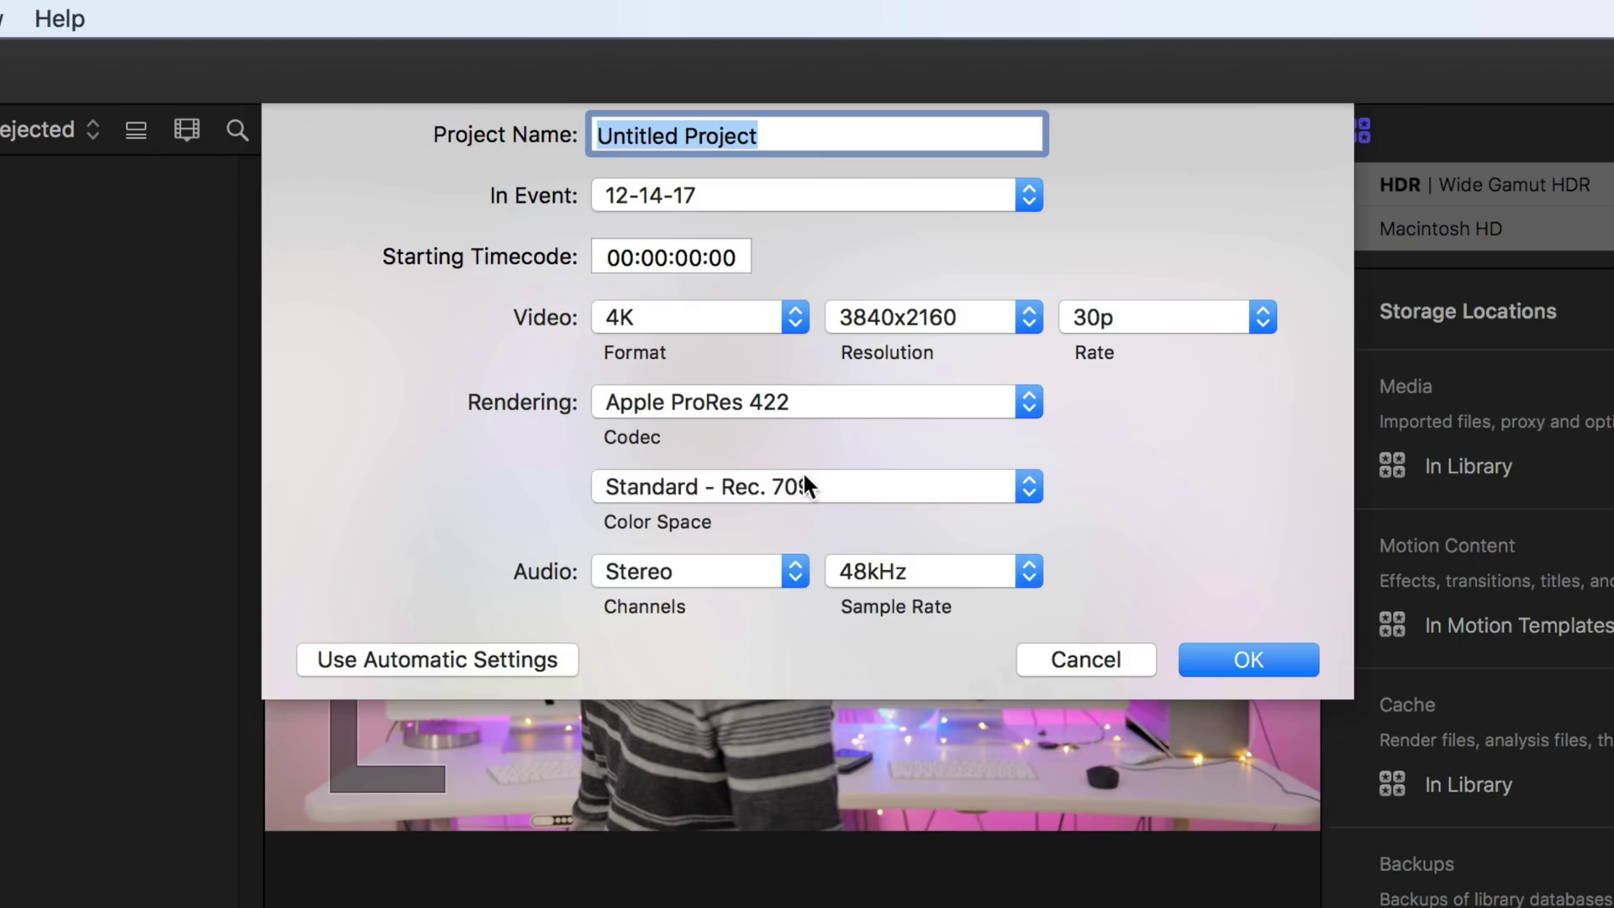
- Open the project's Color Space pop-up to view the available HDR options
left_click(804, 485)
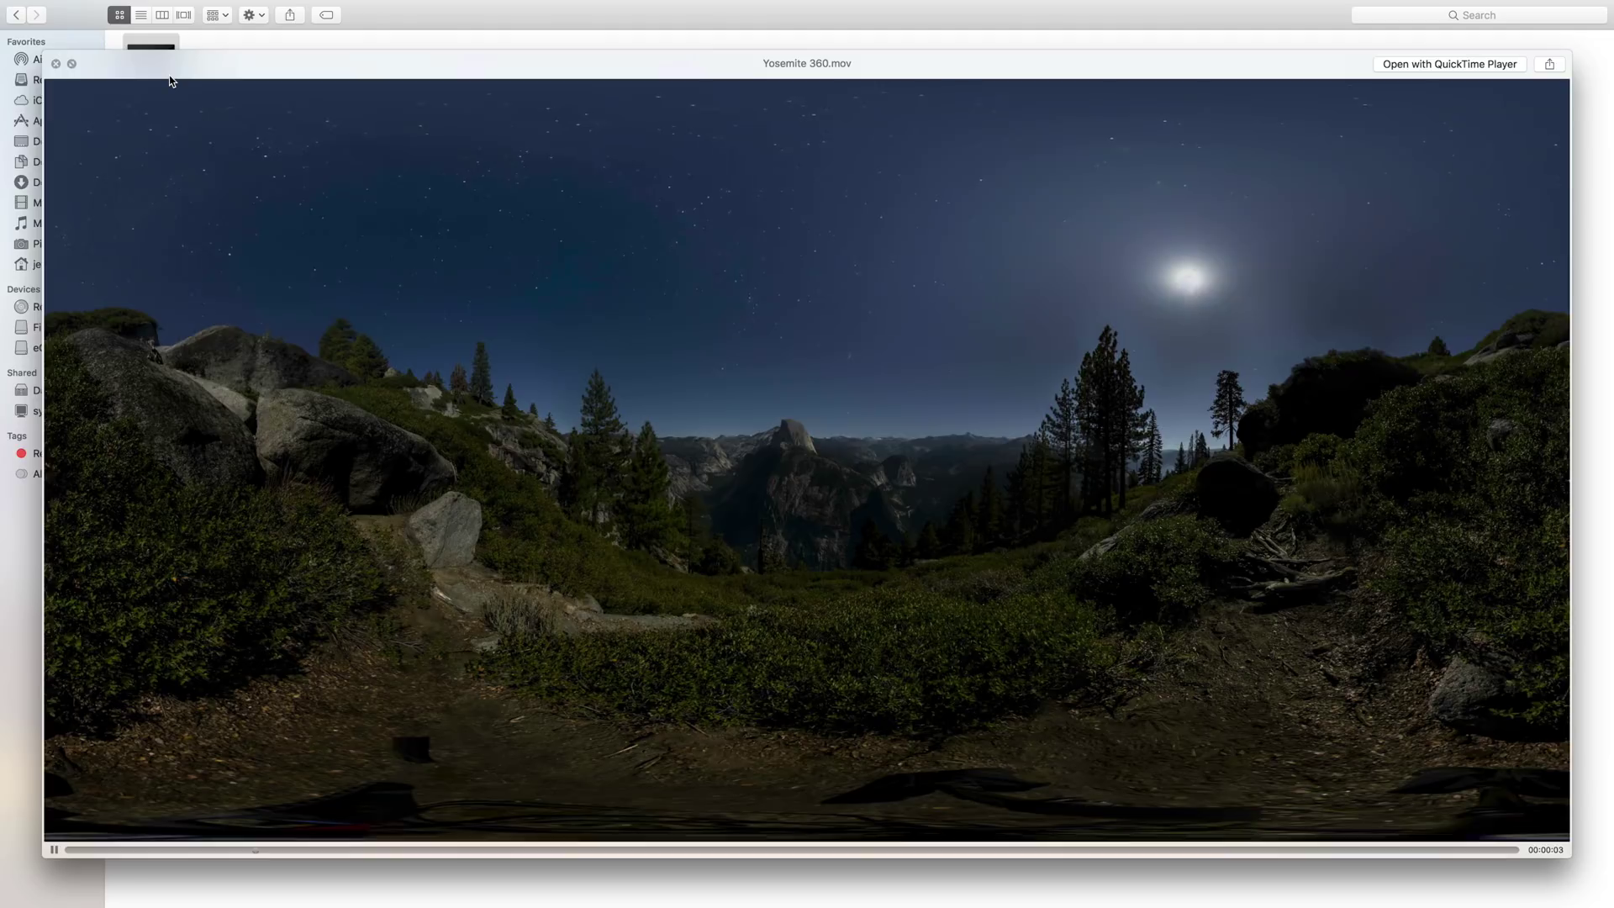
- Close the preview and pan the Yosemite 360° view down to the ground, then up to the boulders and stars
key("space")
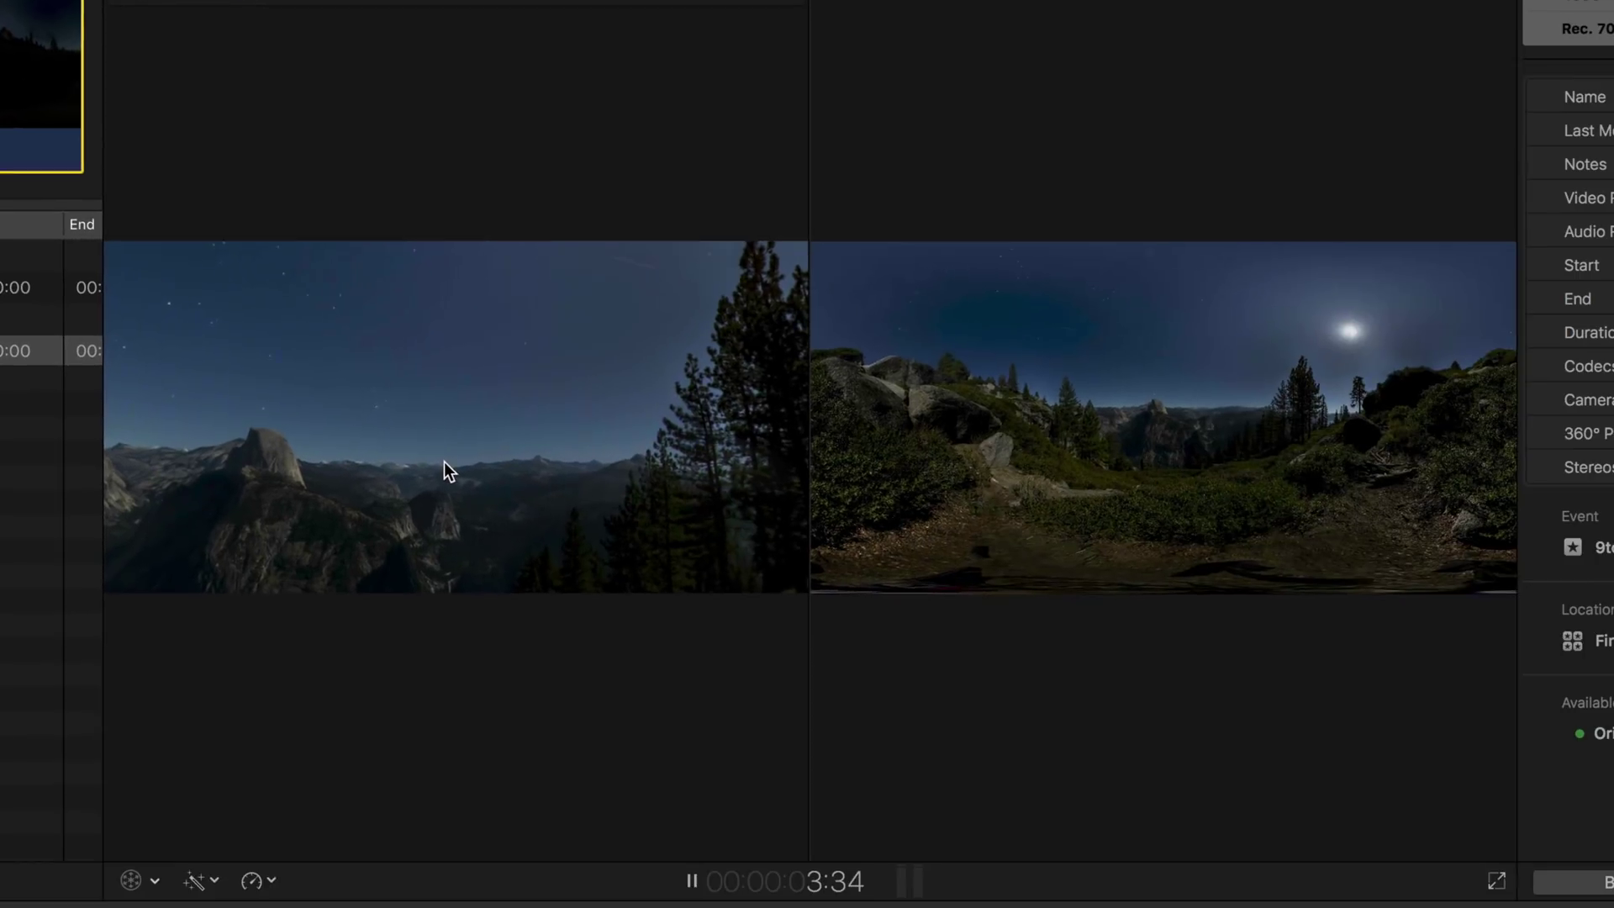
left_click_drag(1316, 729, 1122, 662)
left_click_drag(287, 414, 210, 476)
left_click_drag(533, 450, 477, 434)
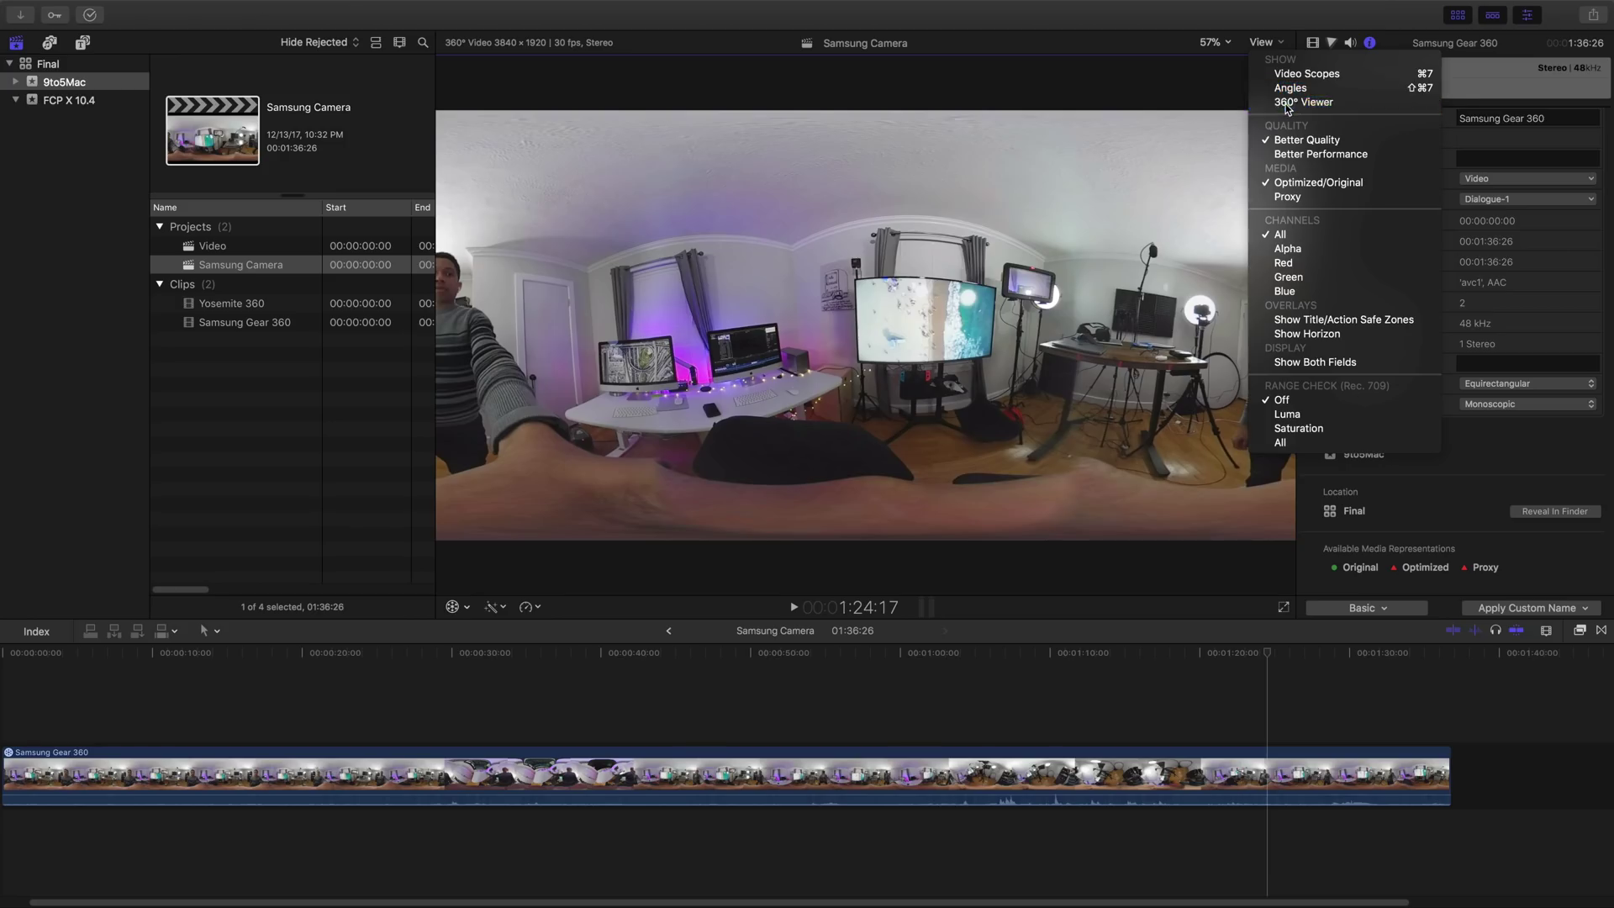
- Show the 360° viewer, output it to the VR headset, and filter the Effects browser to 360°
left_click(1275, 111)
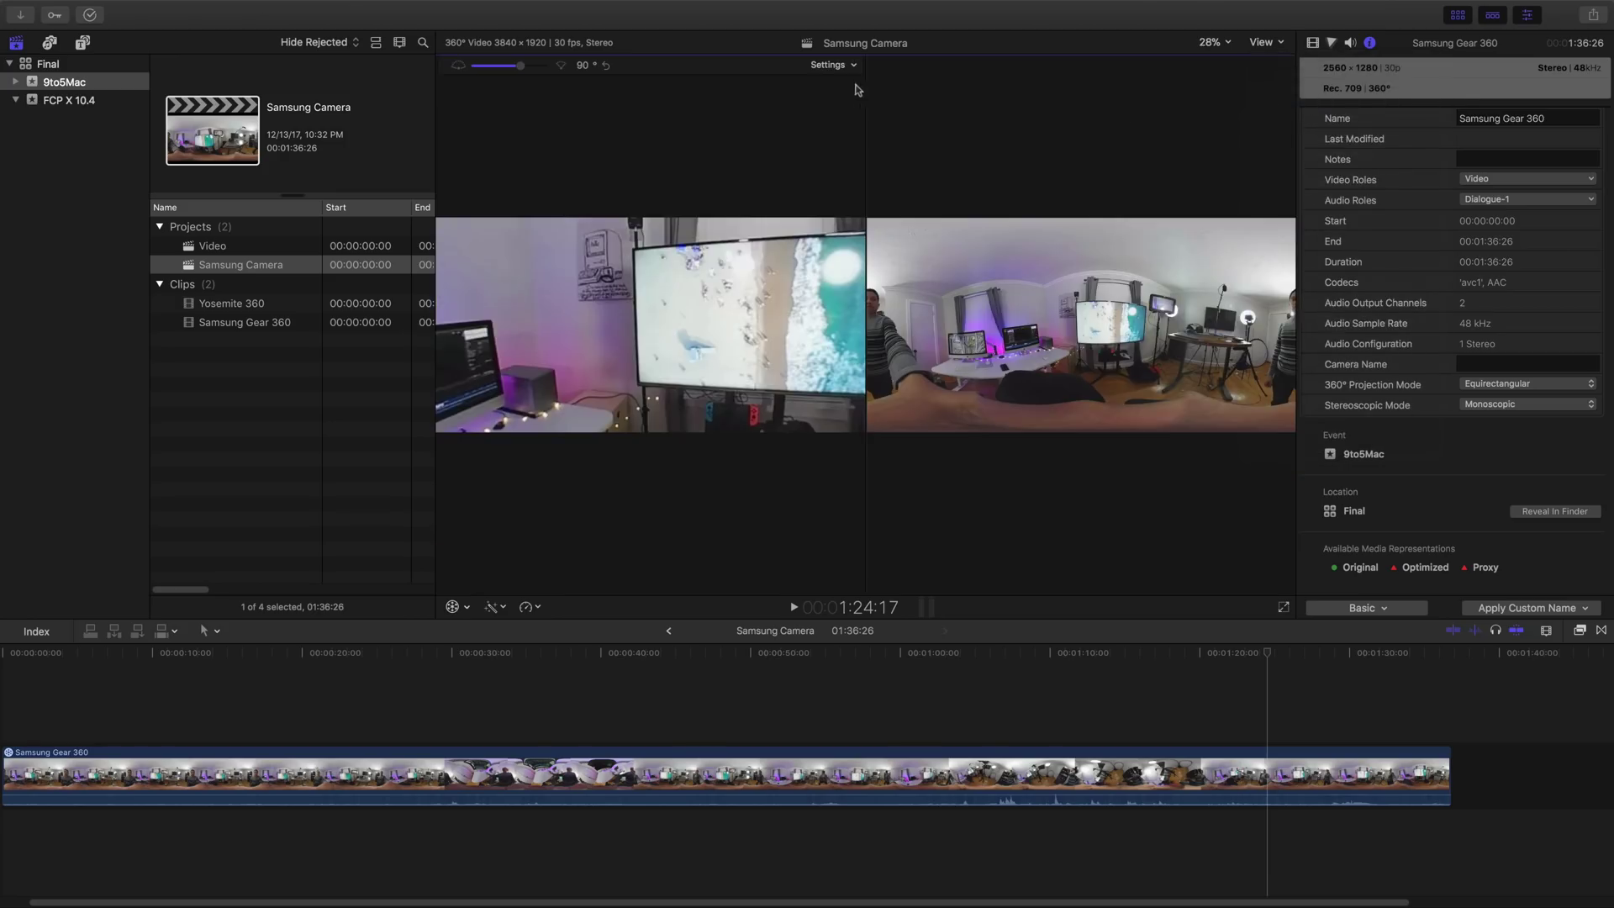
left_click(854, 67)
left_click(864, 95)
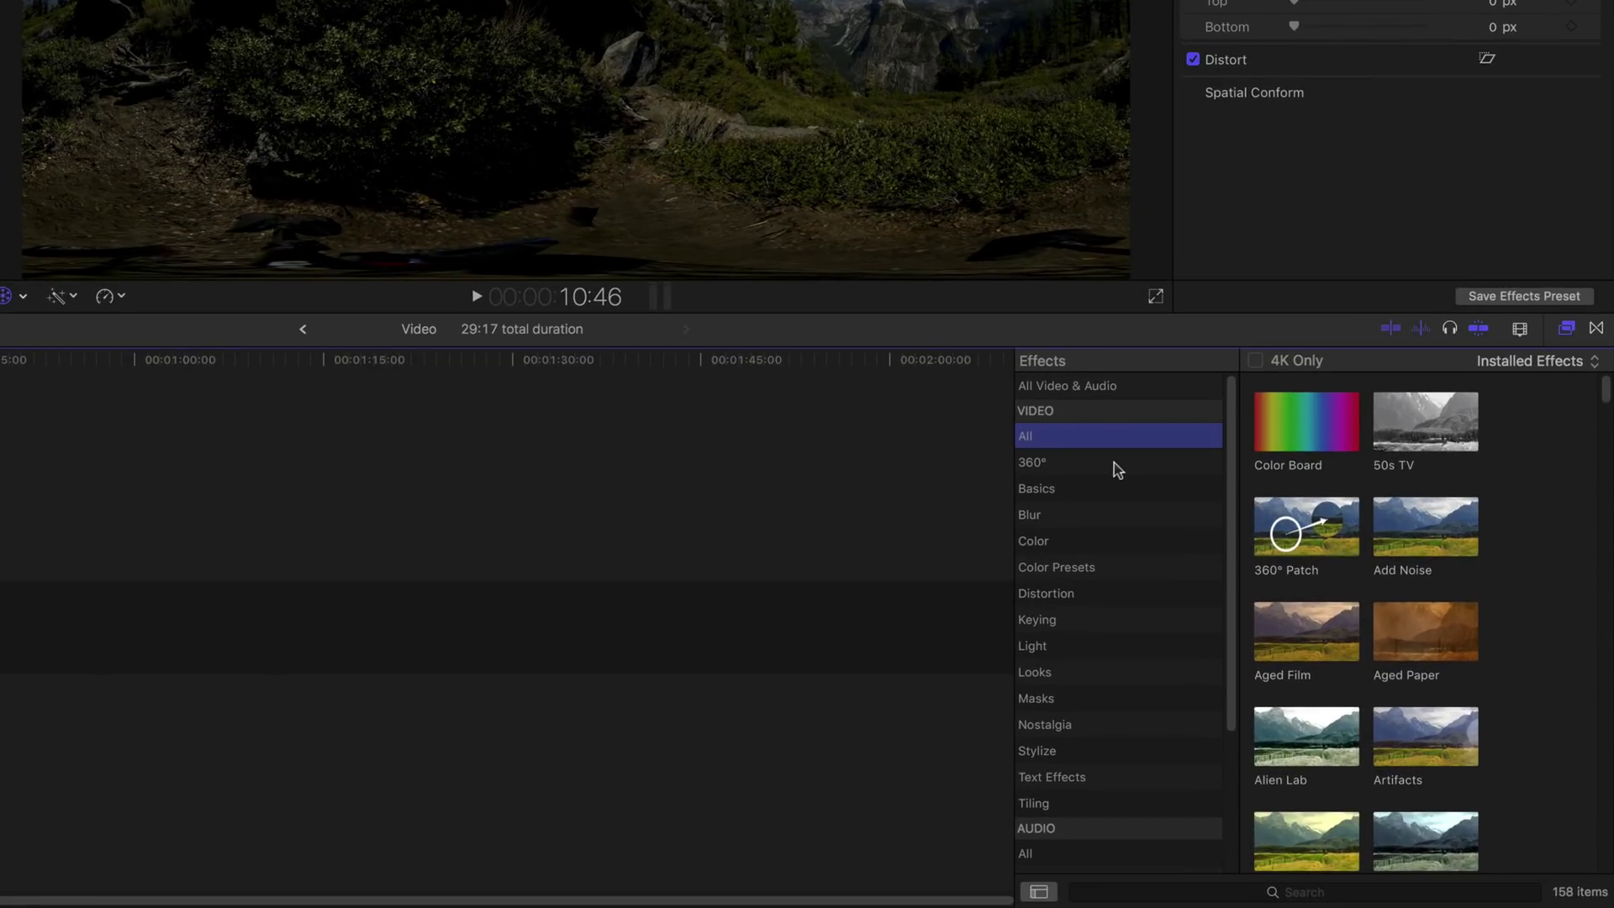
left_click(1141, 465)
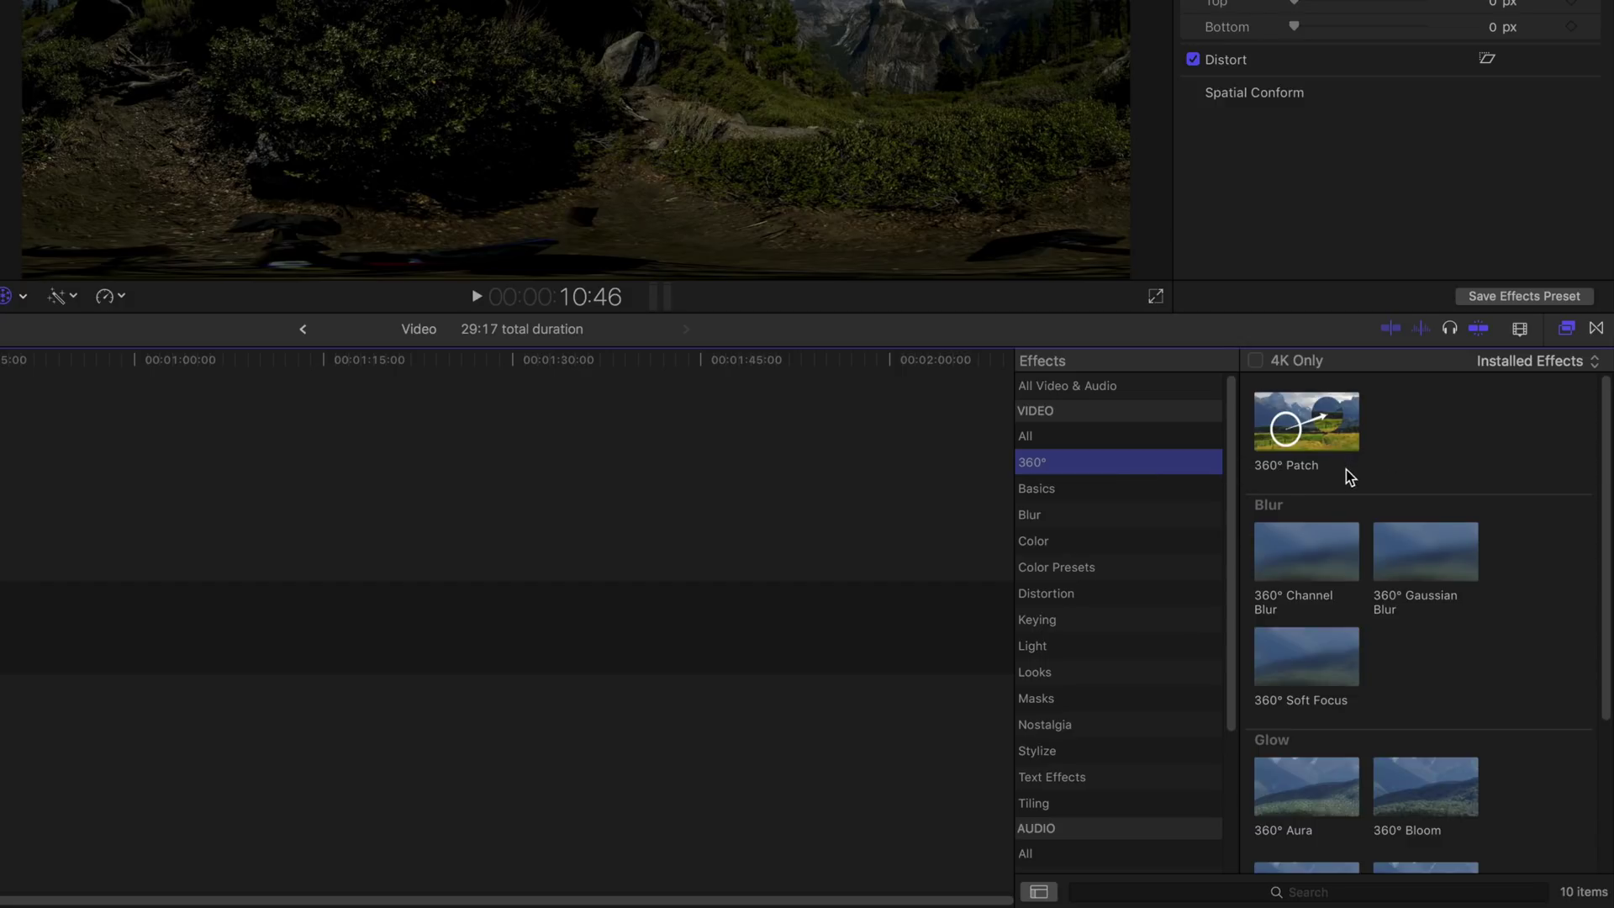
scroll(1348, 535, "down", 2)
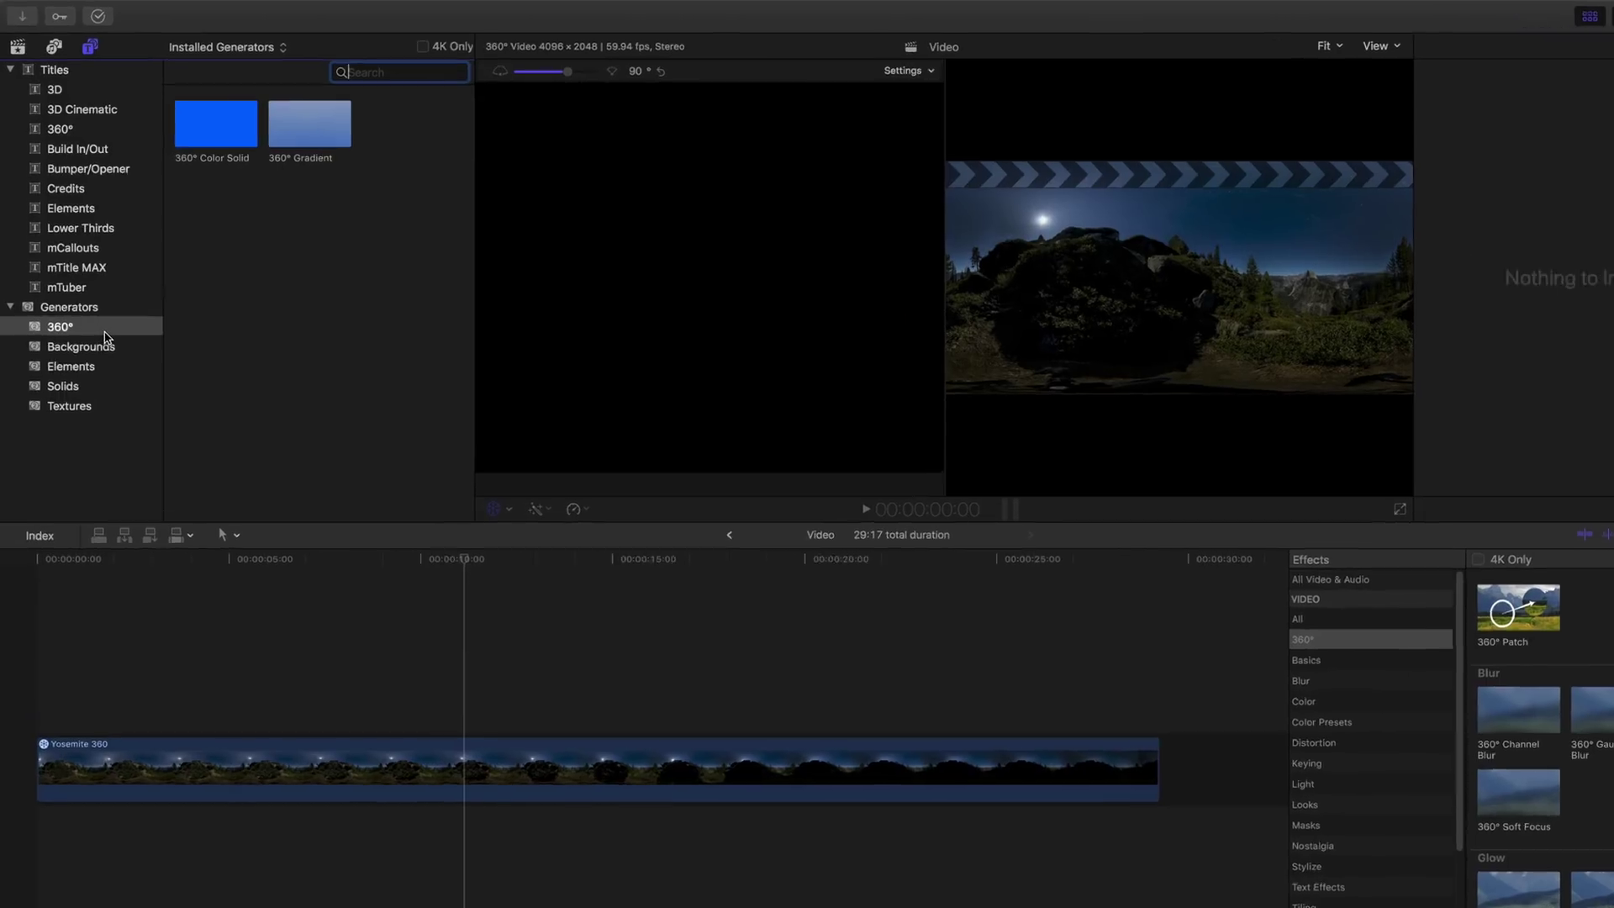
- Connect the 360° Rotate 3D title above the Yosemite 360 clip and move the playhead slightly later
left_click(104, 329)
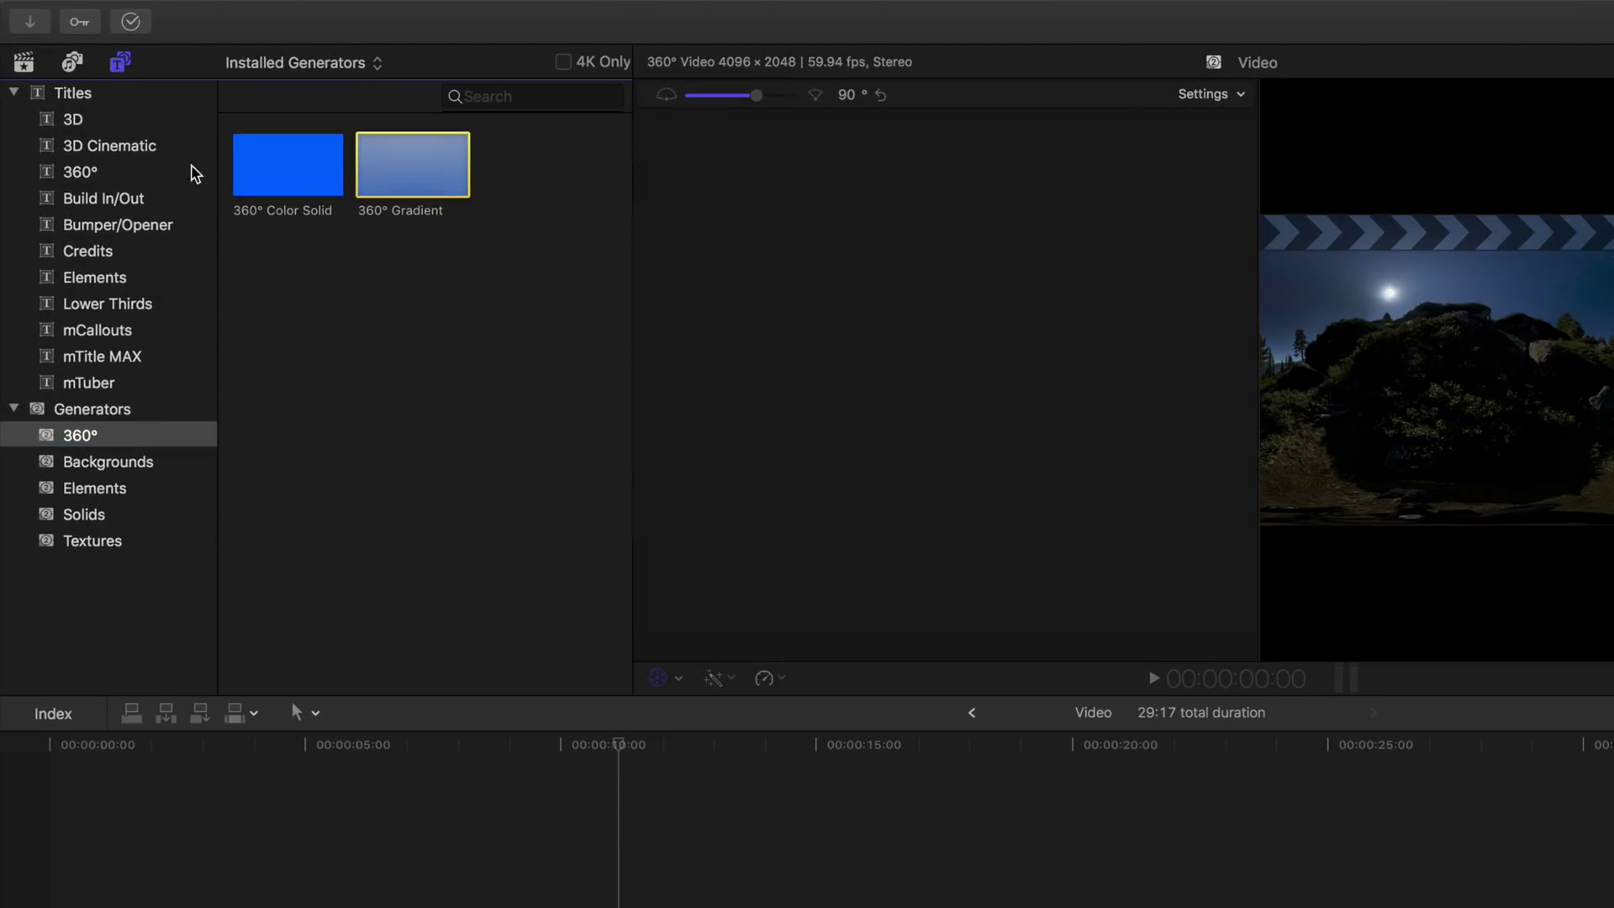
left_click(185, 177)
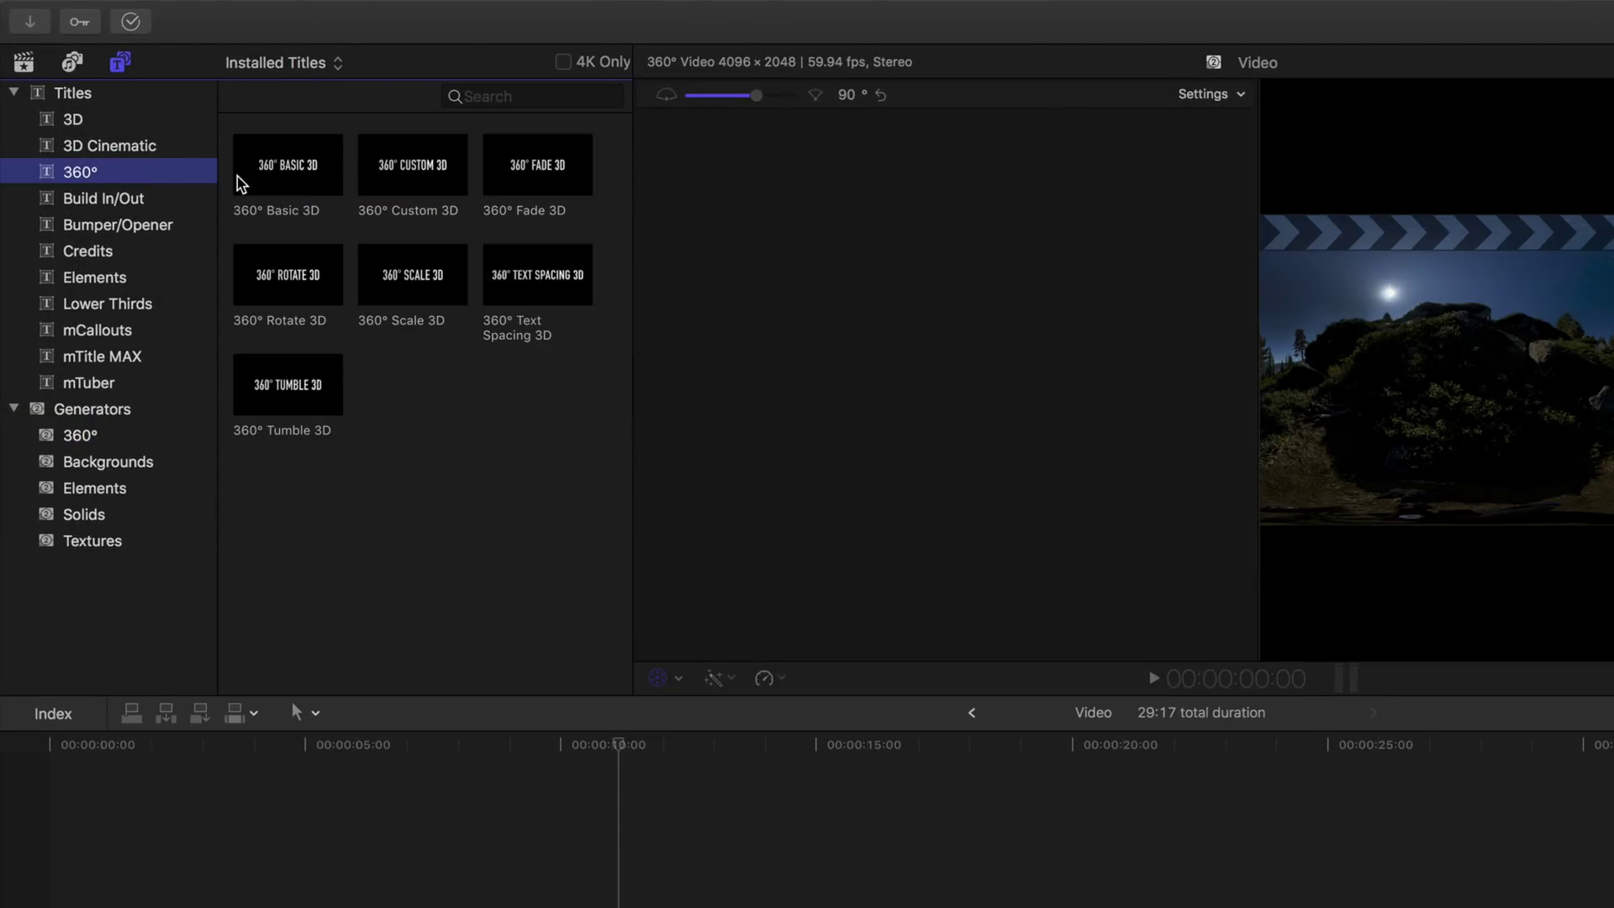
left_click_drag(290, 277, 608, 907)
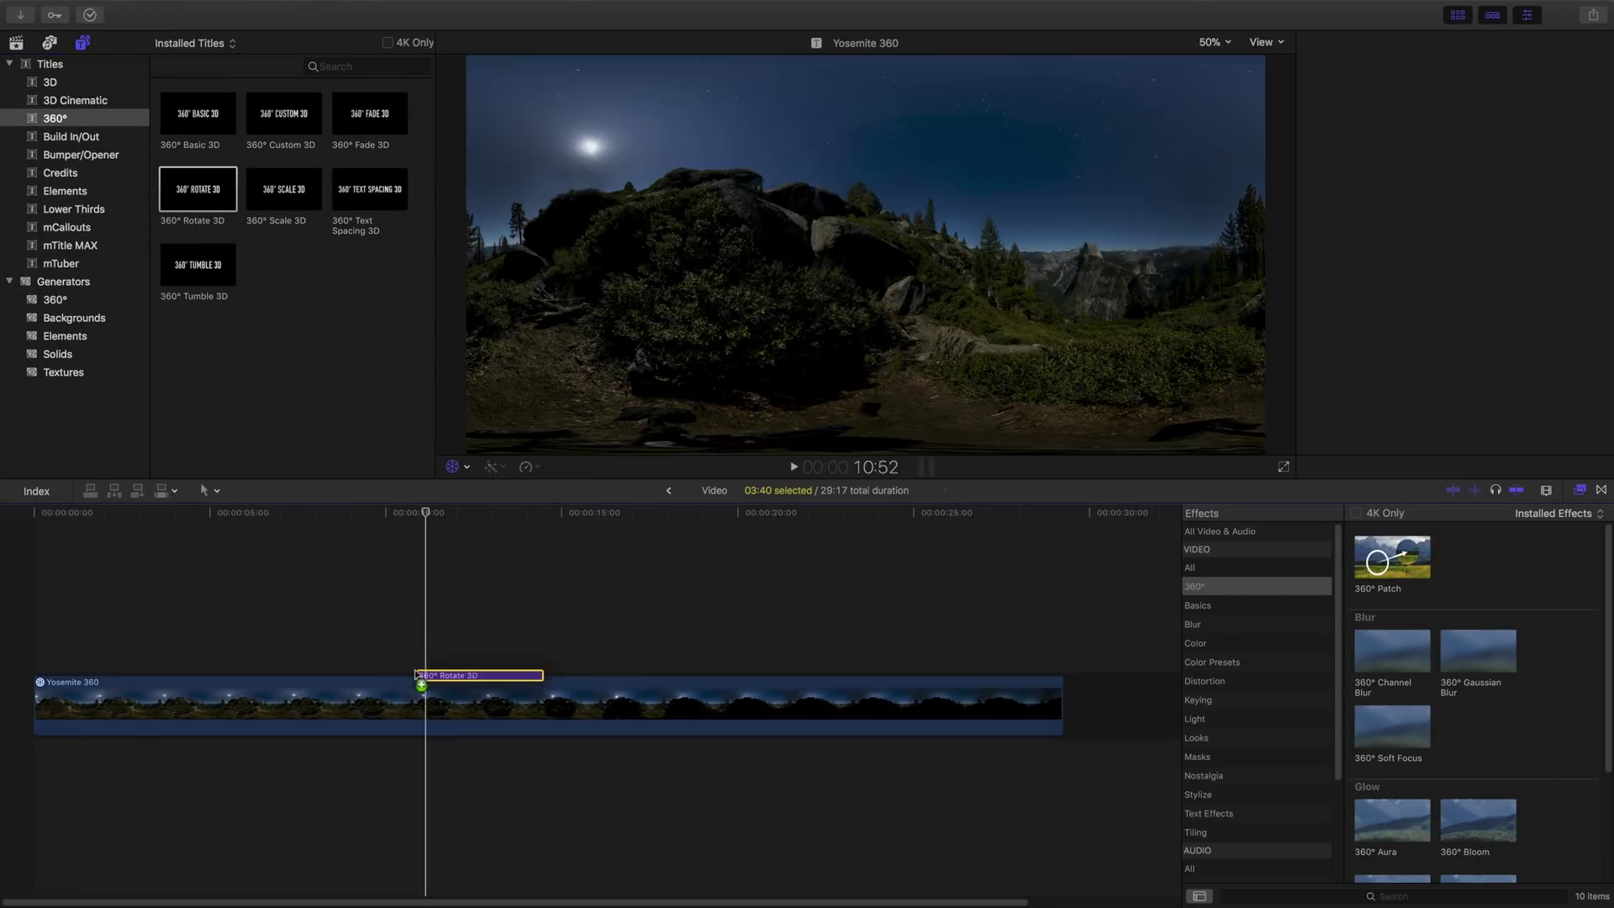
left_click_drag(417, 675, 387, 664)
left_click(439, 632)
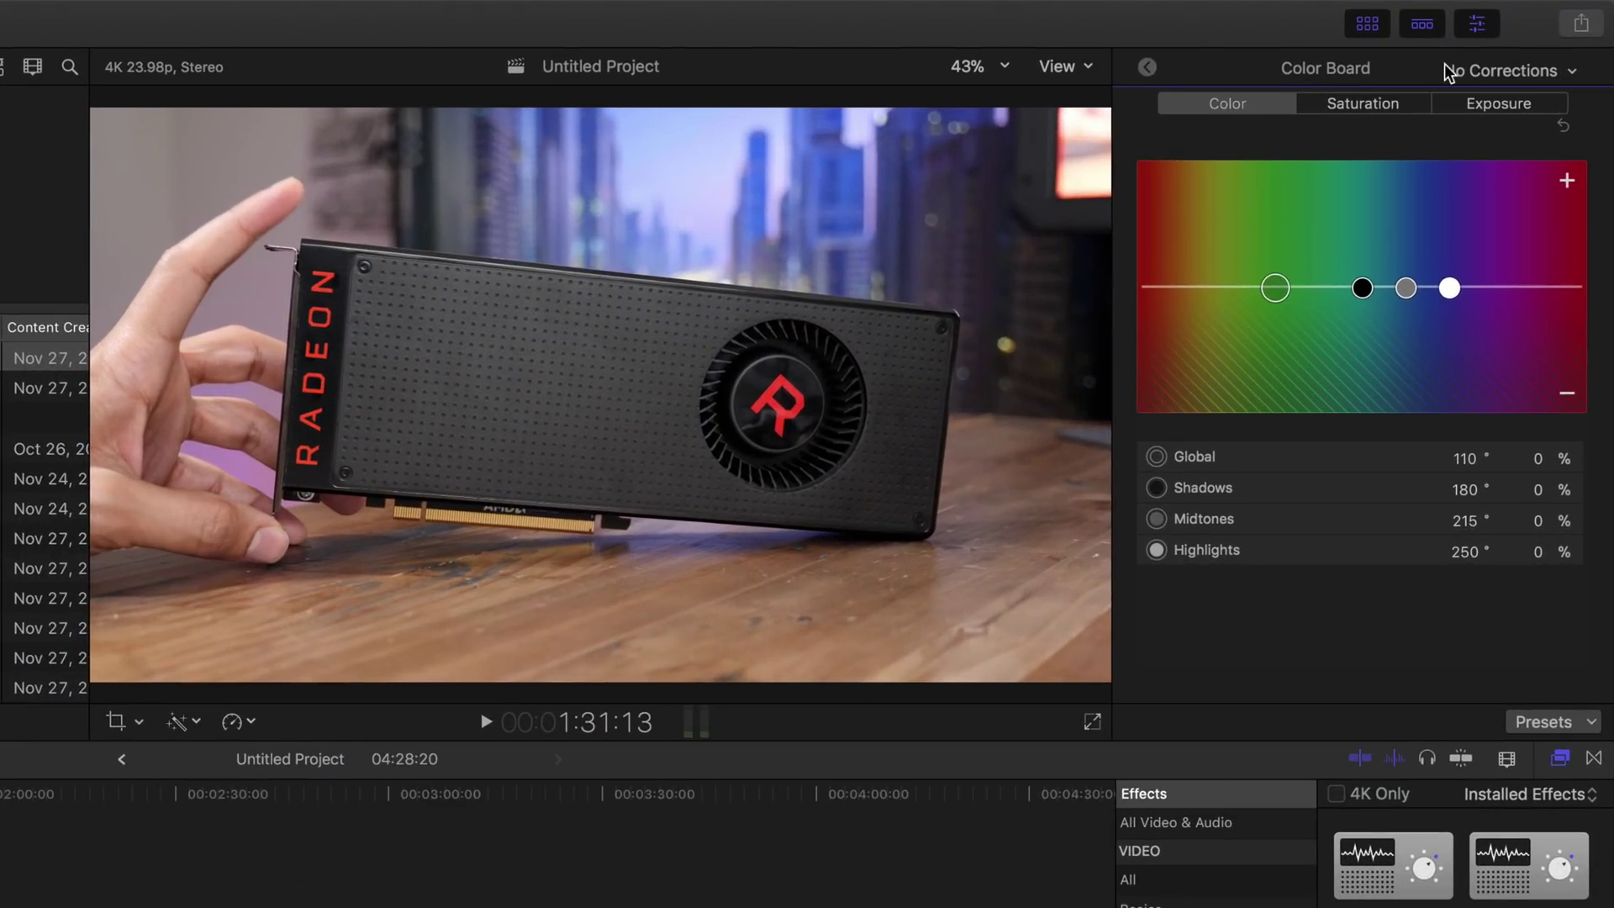
left_click(1399, 103)
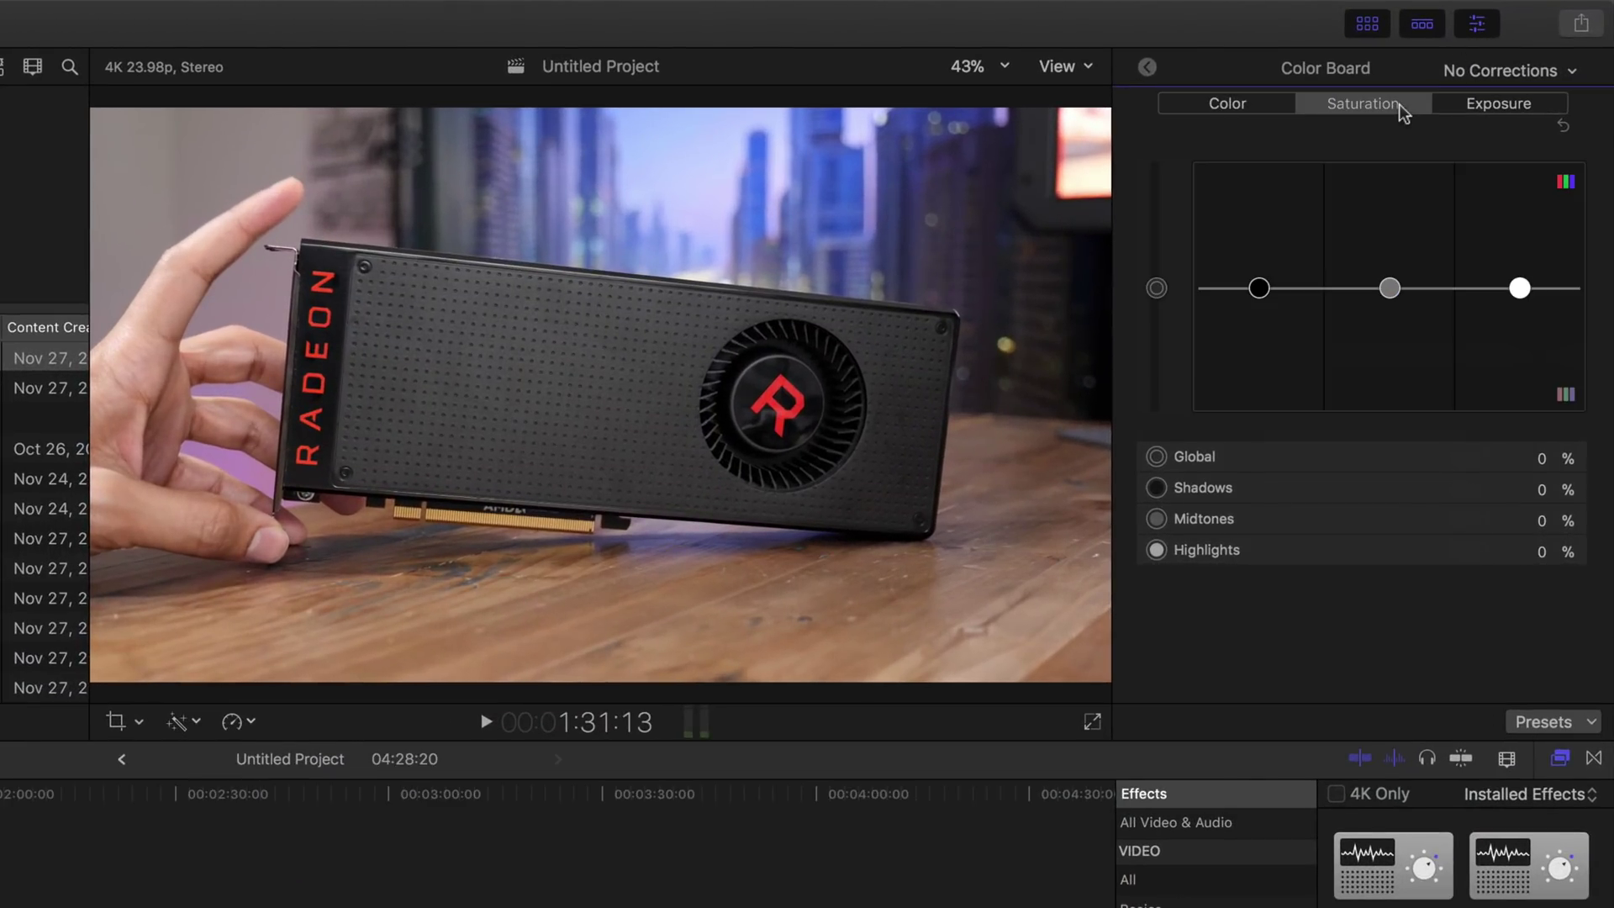
left_click(1505, 108)
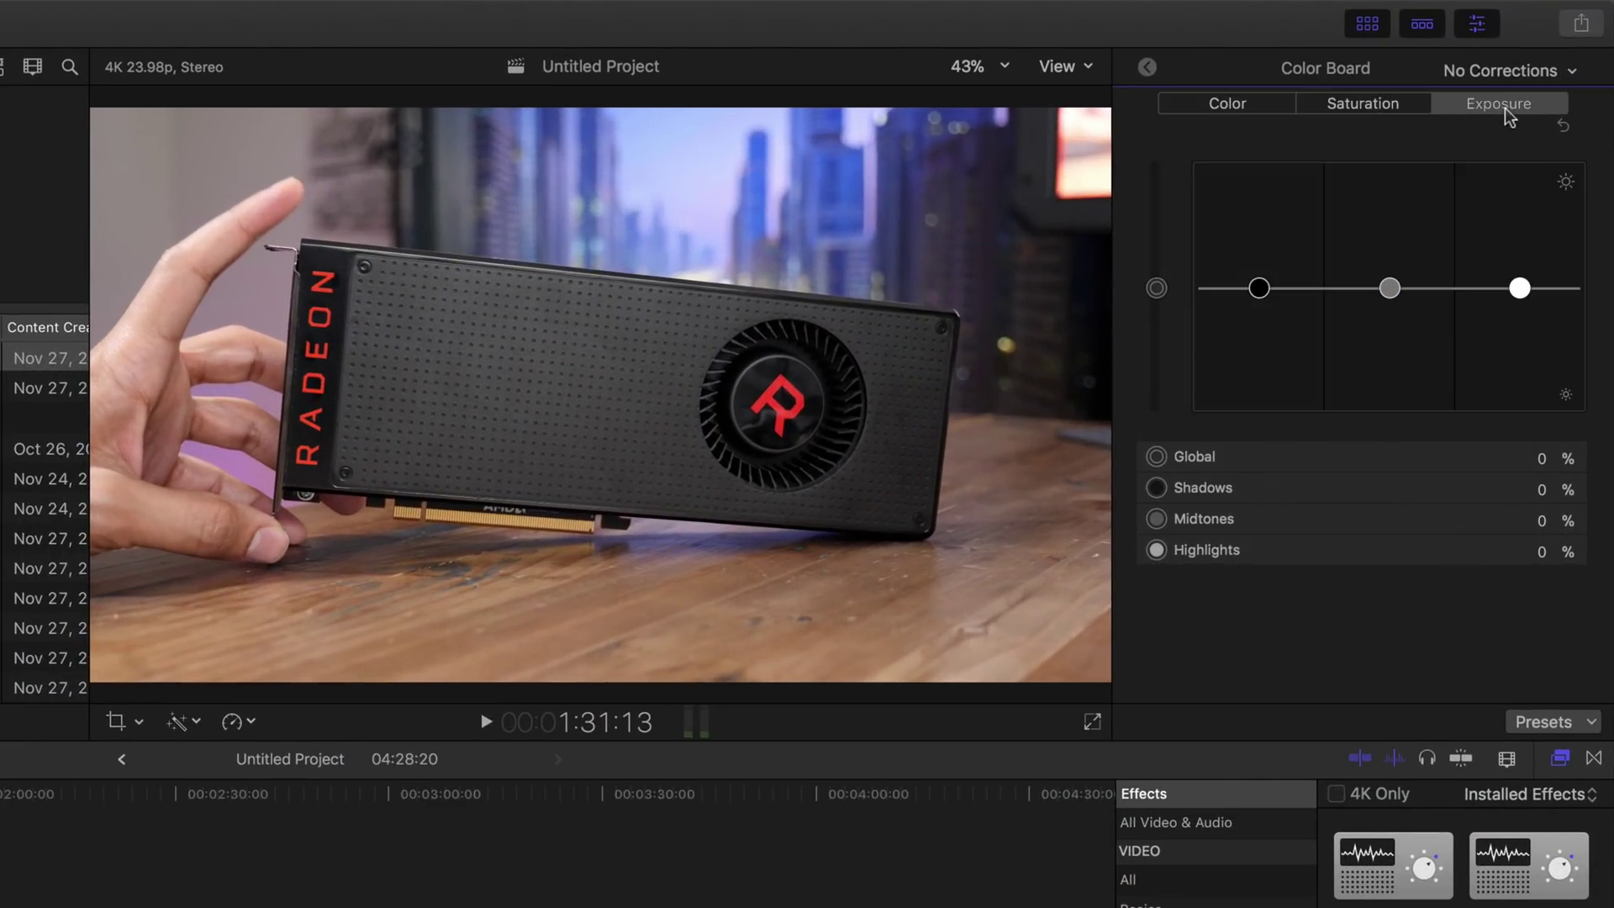
left_click(1254, 103)
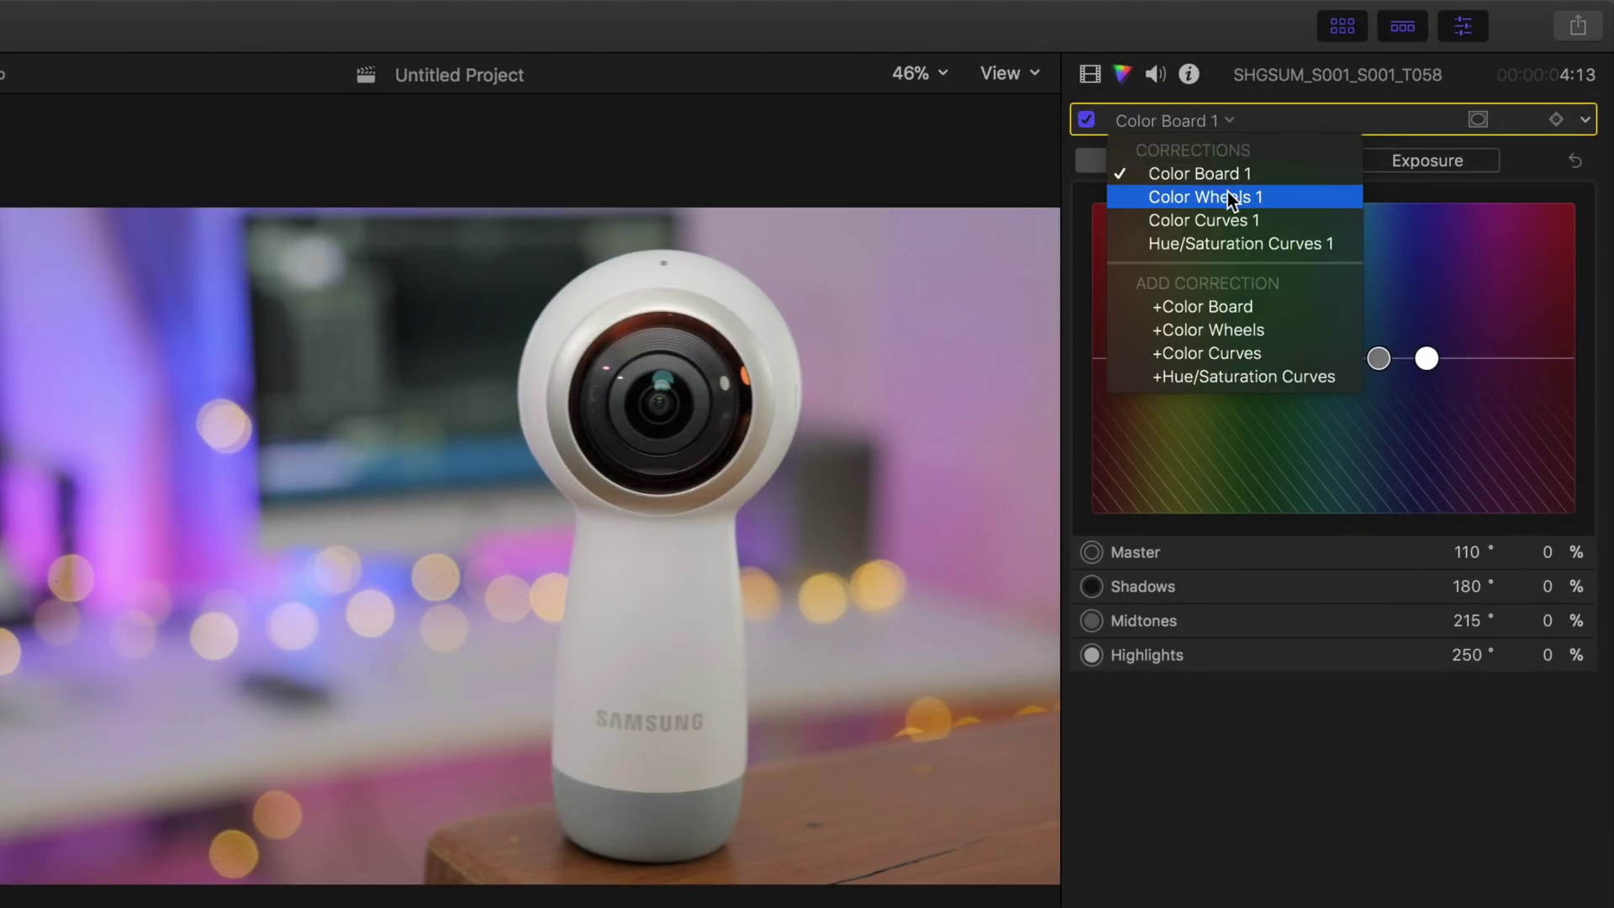
- Switch the clip's correction view to Color Curves, then to Hue/Saturation Curves
left_click(1215, 168)
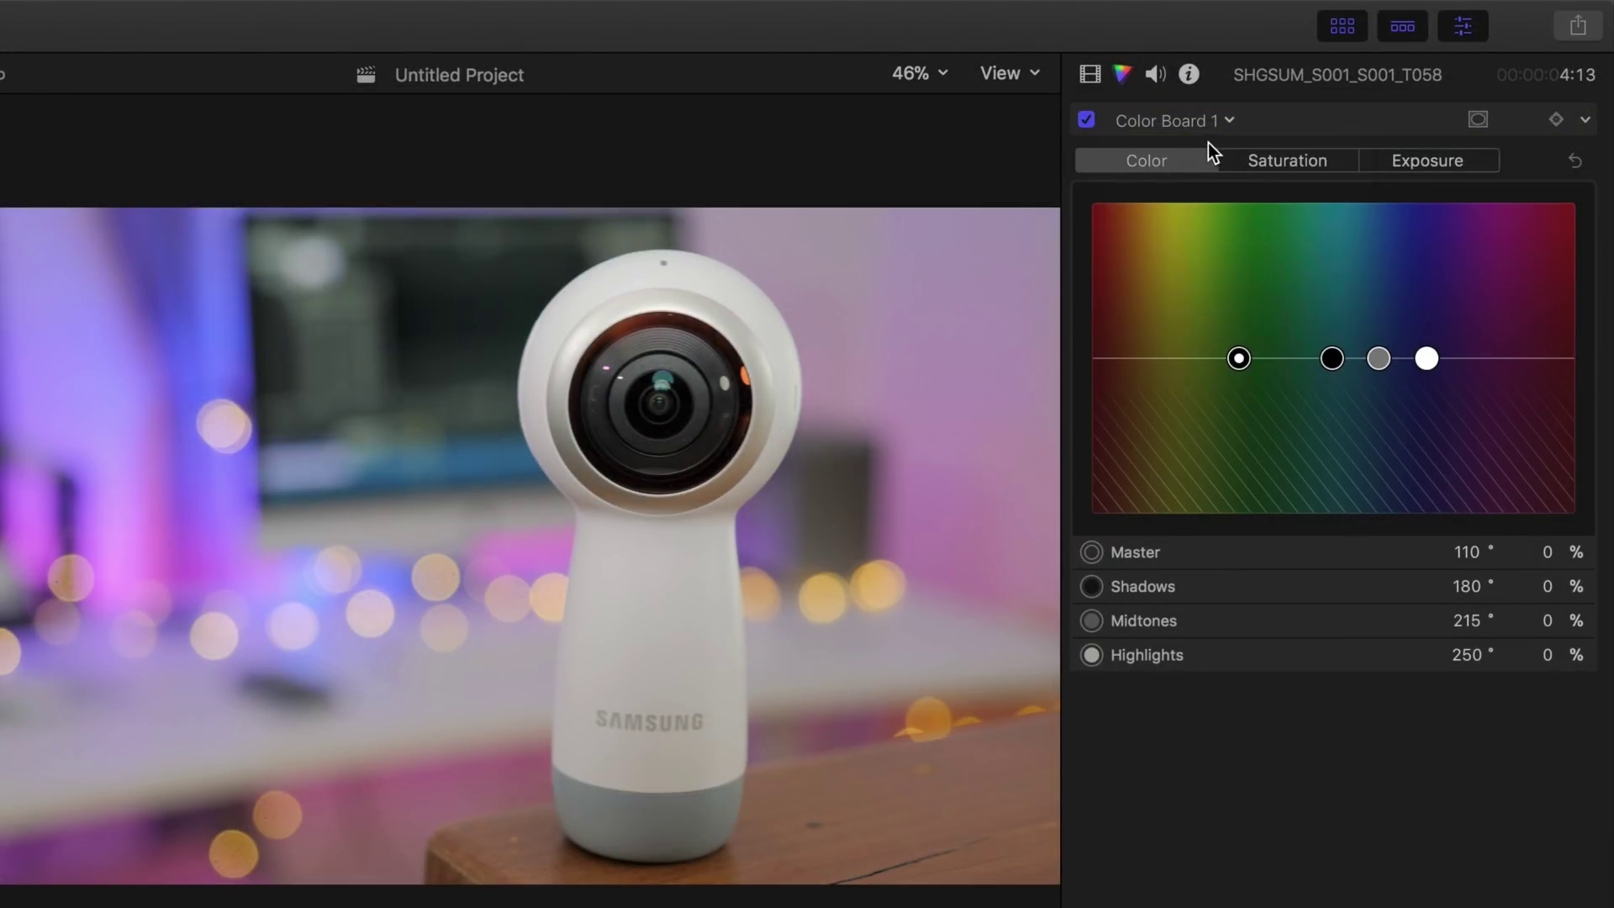
left_click(1198, 120)
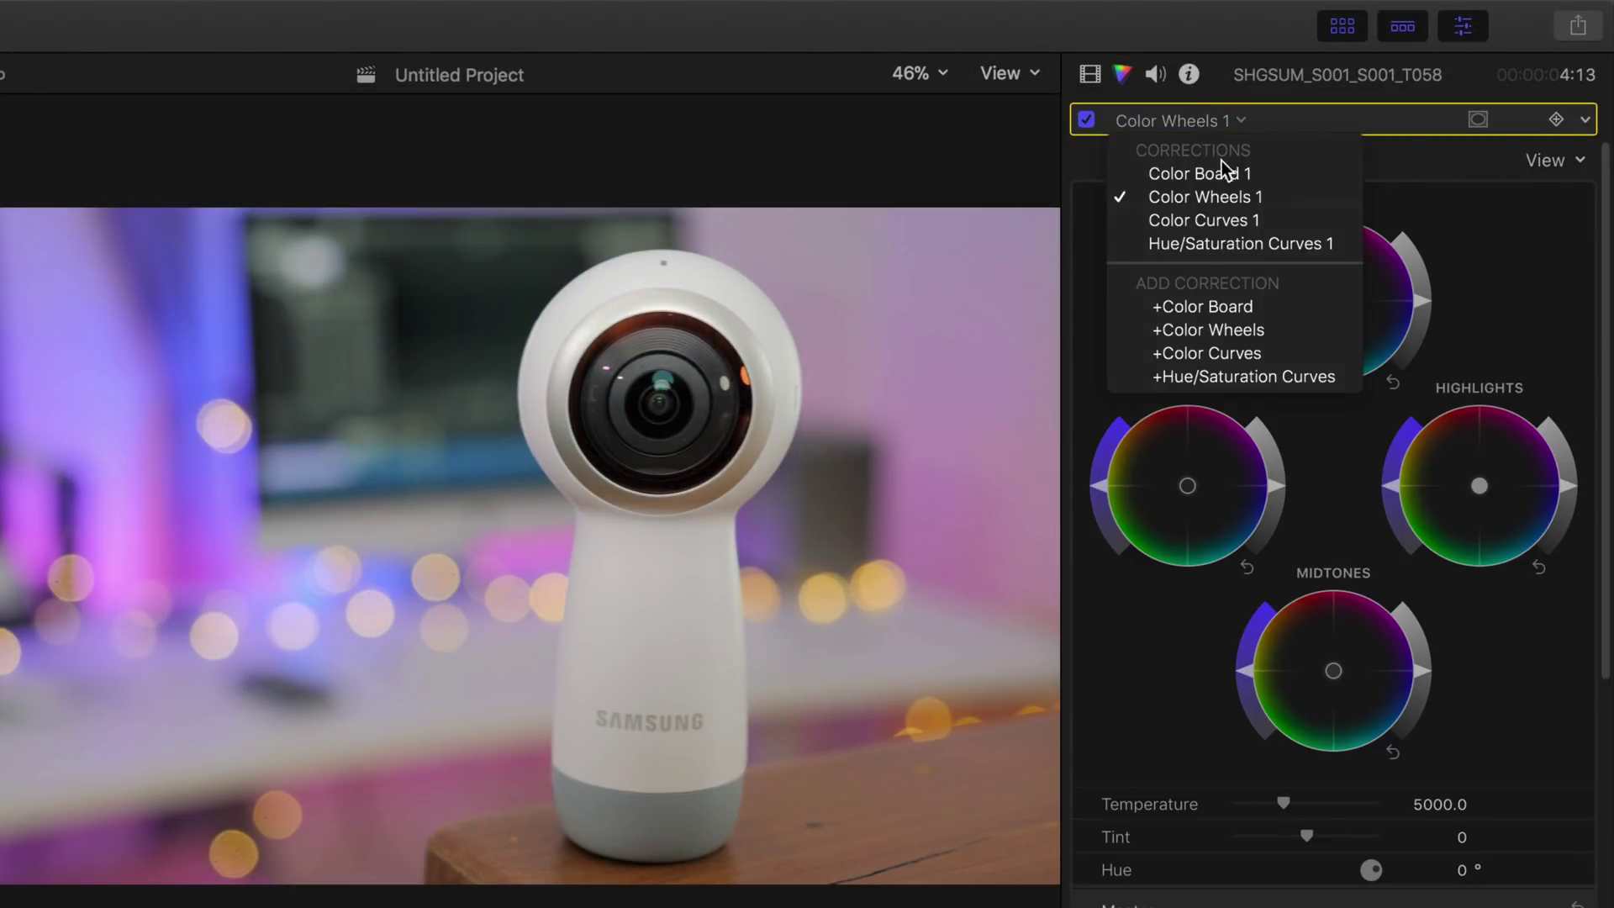
left_click(1239, 223)
left_click(1205, 118)
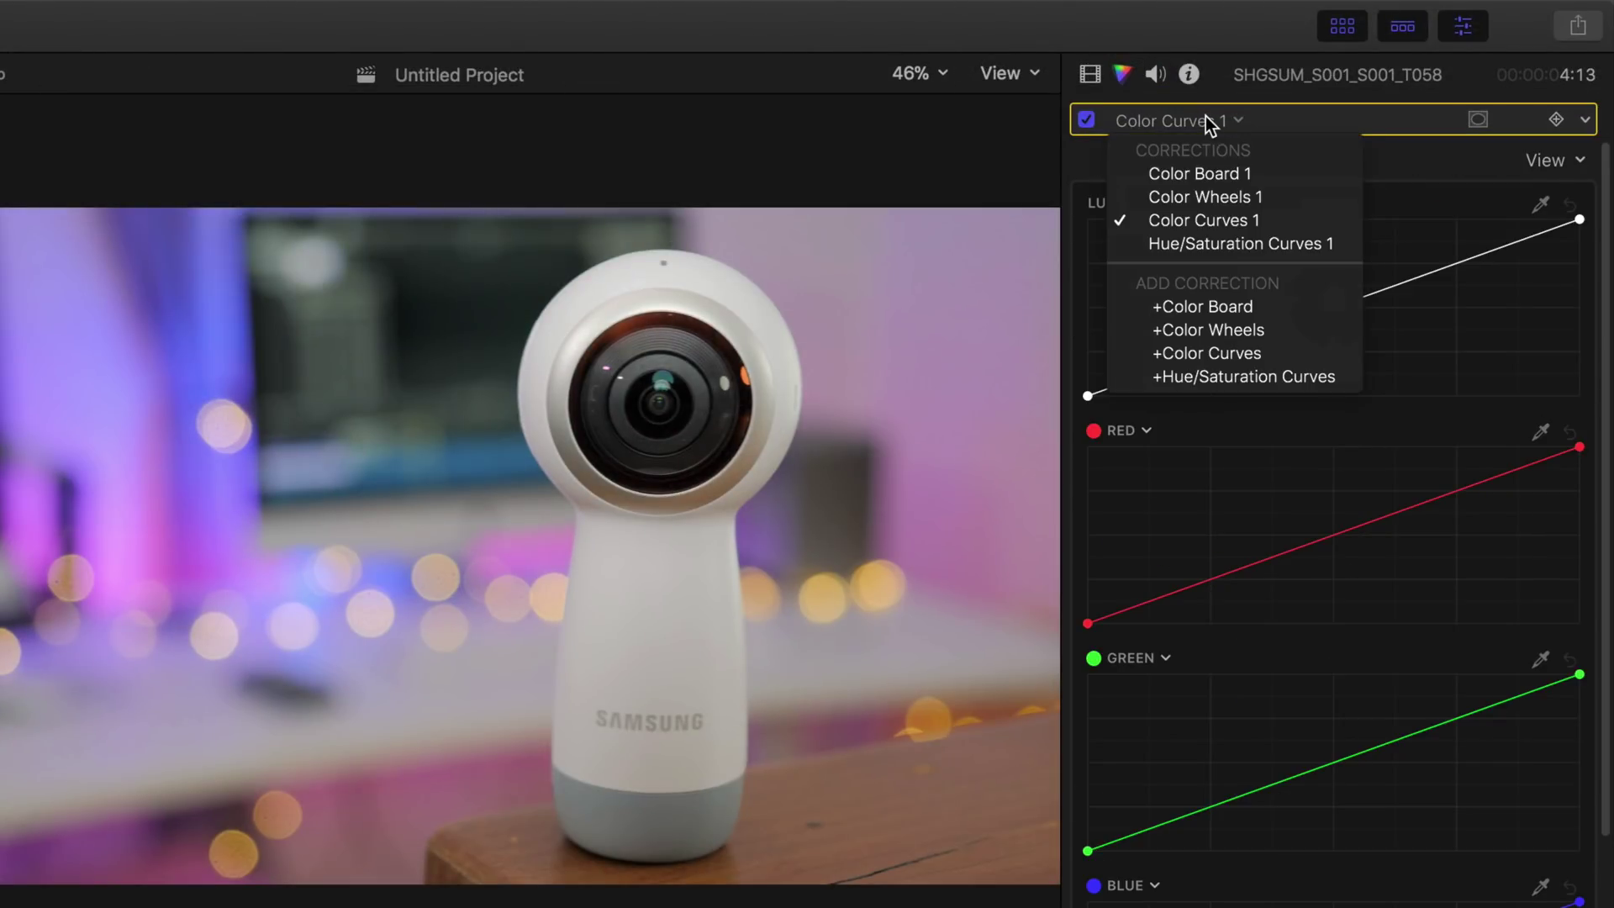
left_click(1246, 244)
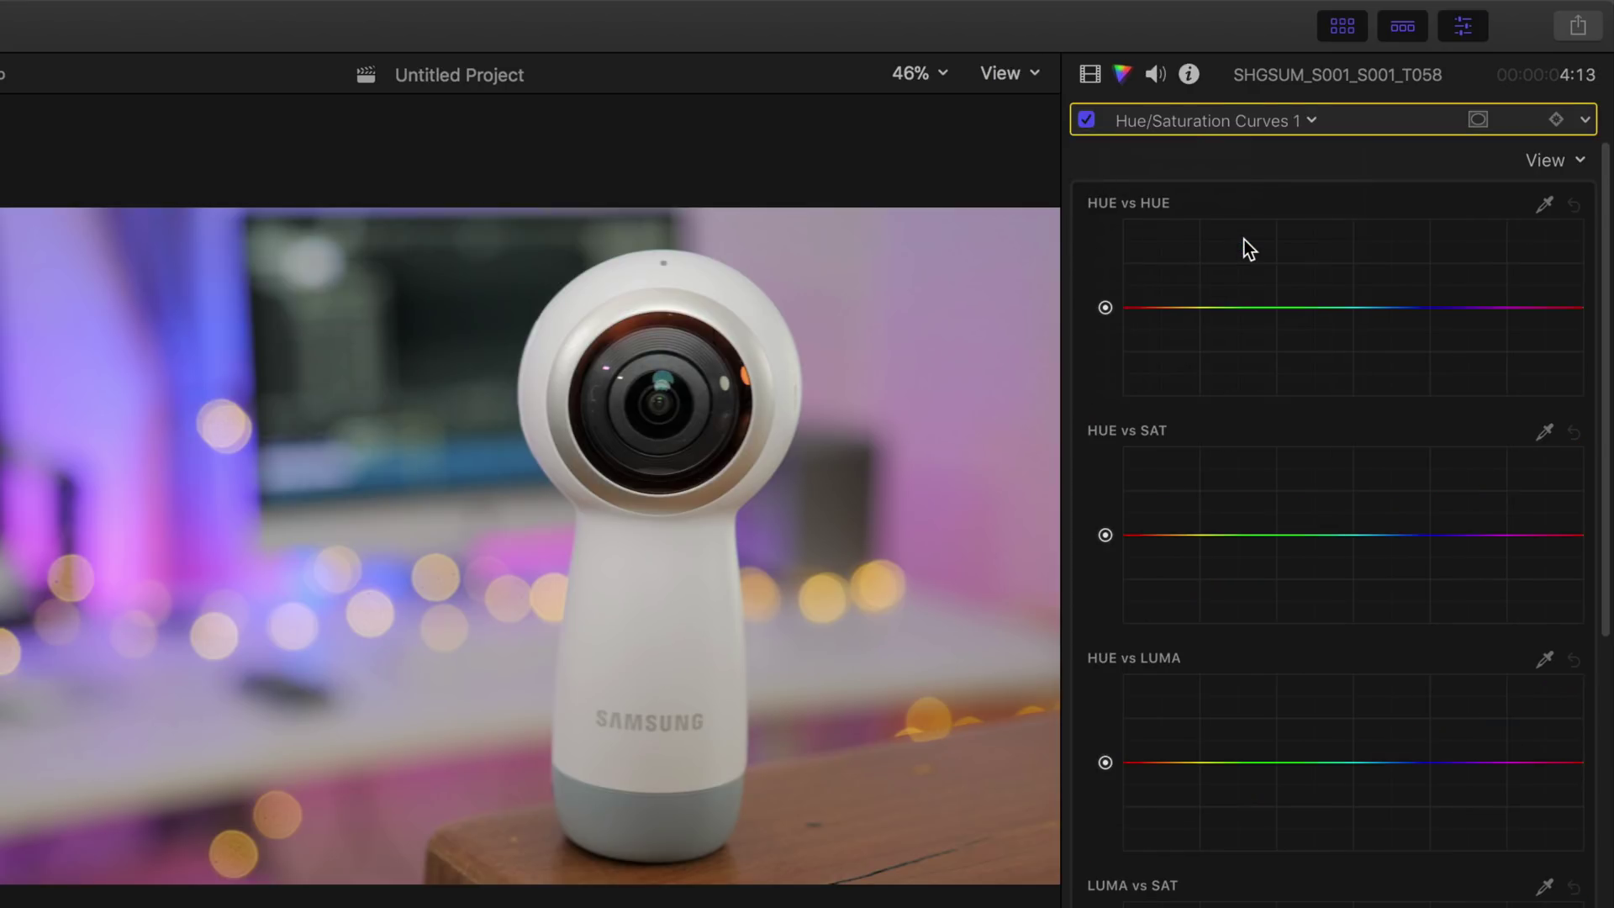
- View the Color Board saturation controls, then return to the Color Wheels correction
left_click(1211, 120)
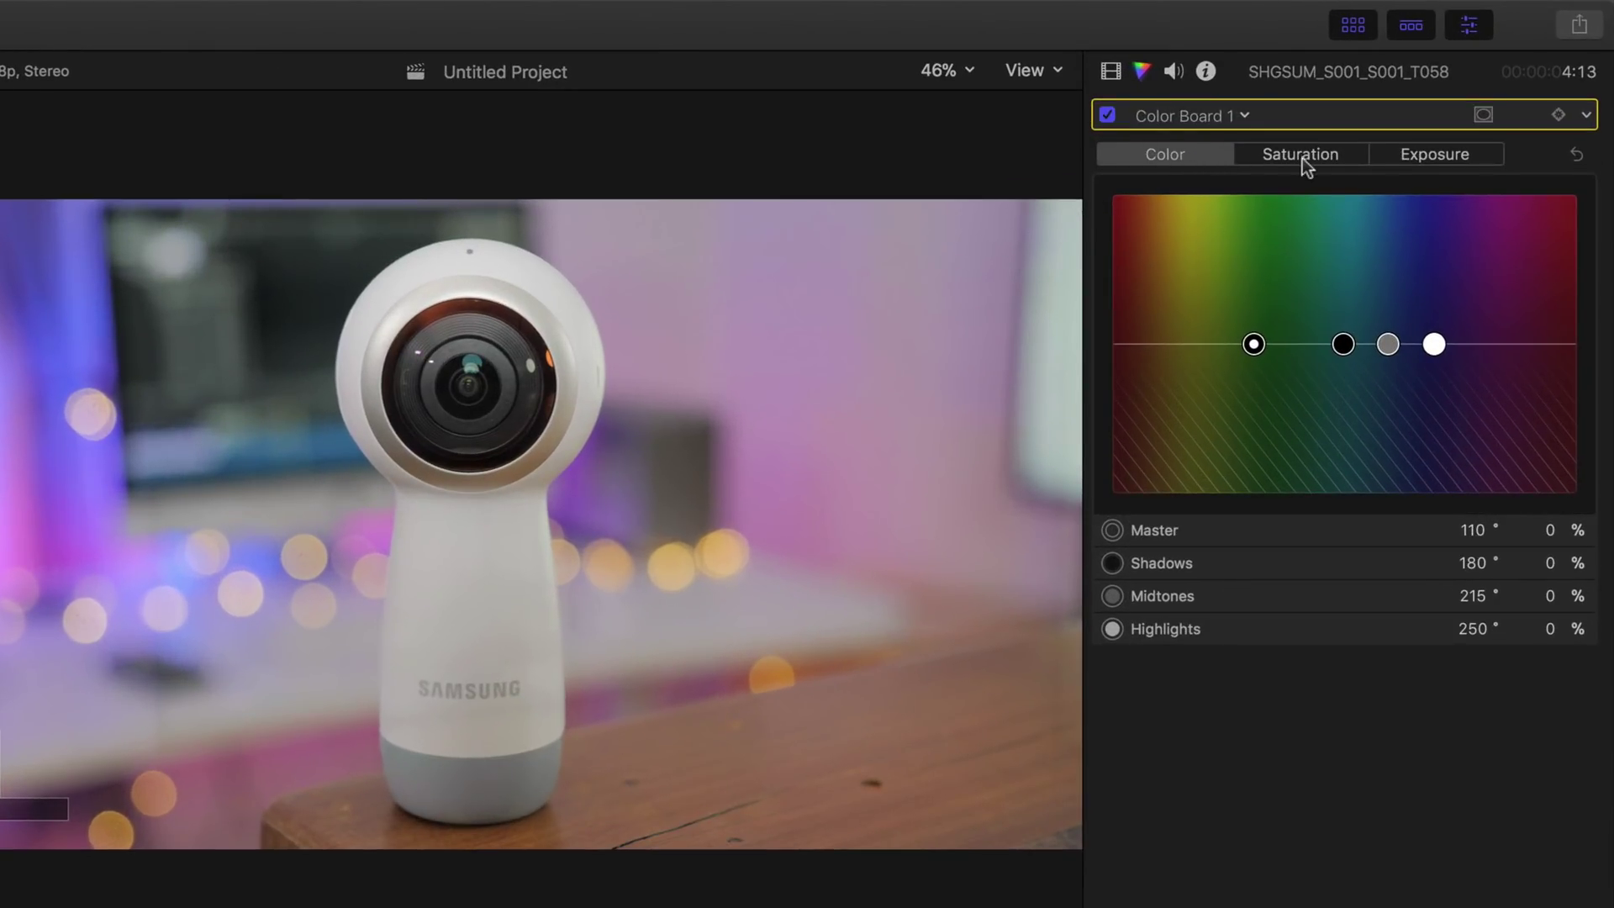
left_click(1345, 156)
left_click(1239, 118)
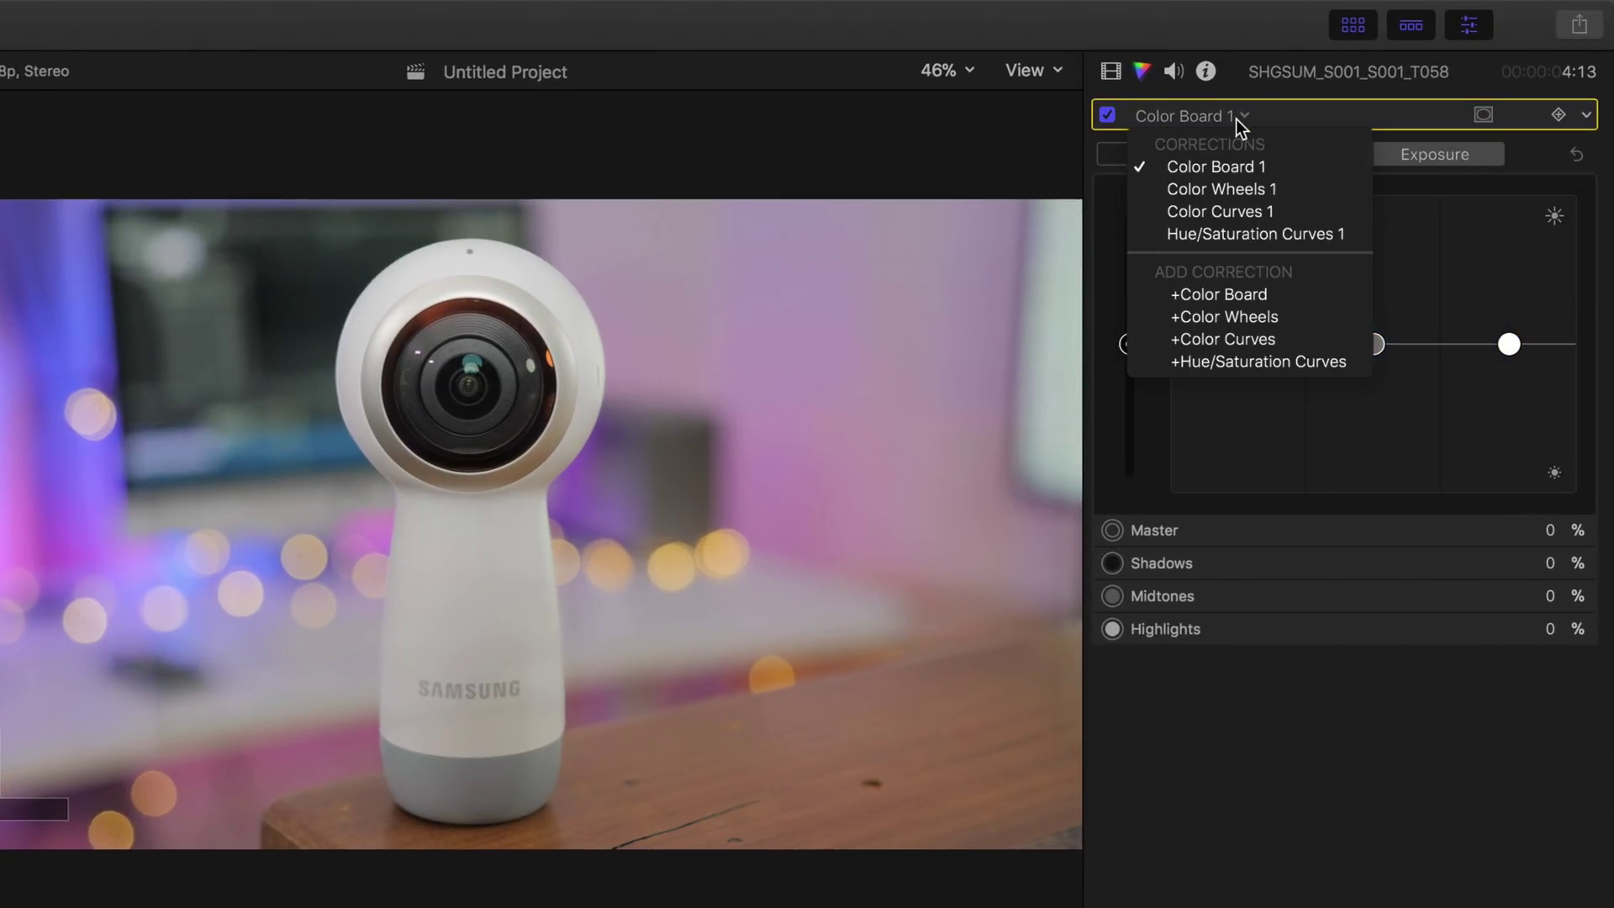
left_click(1251, 189)
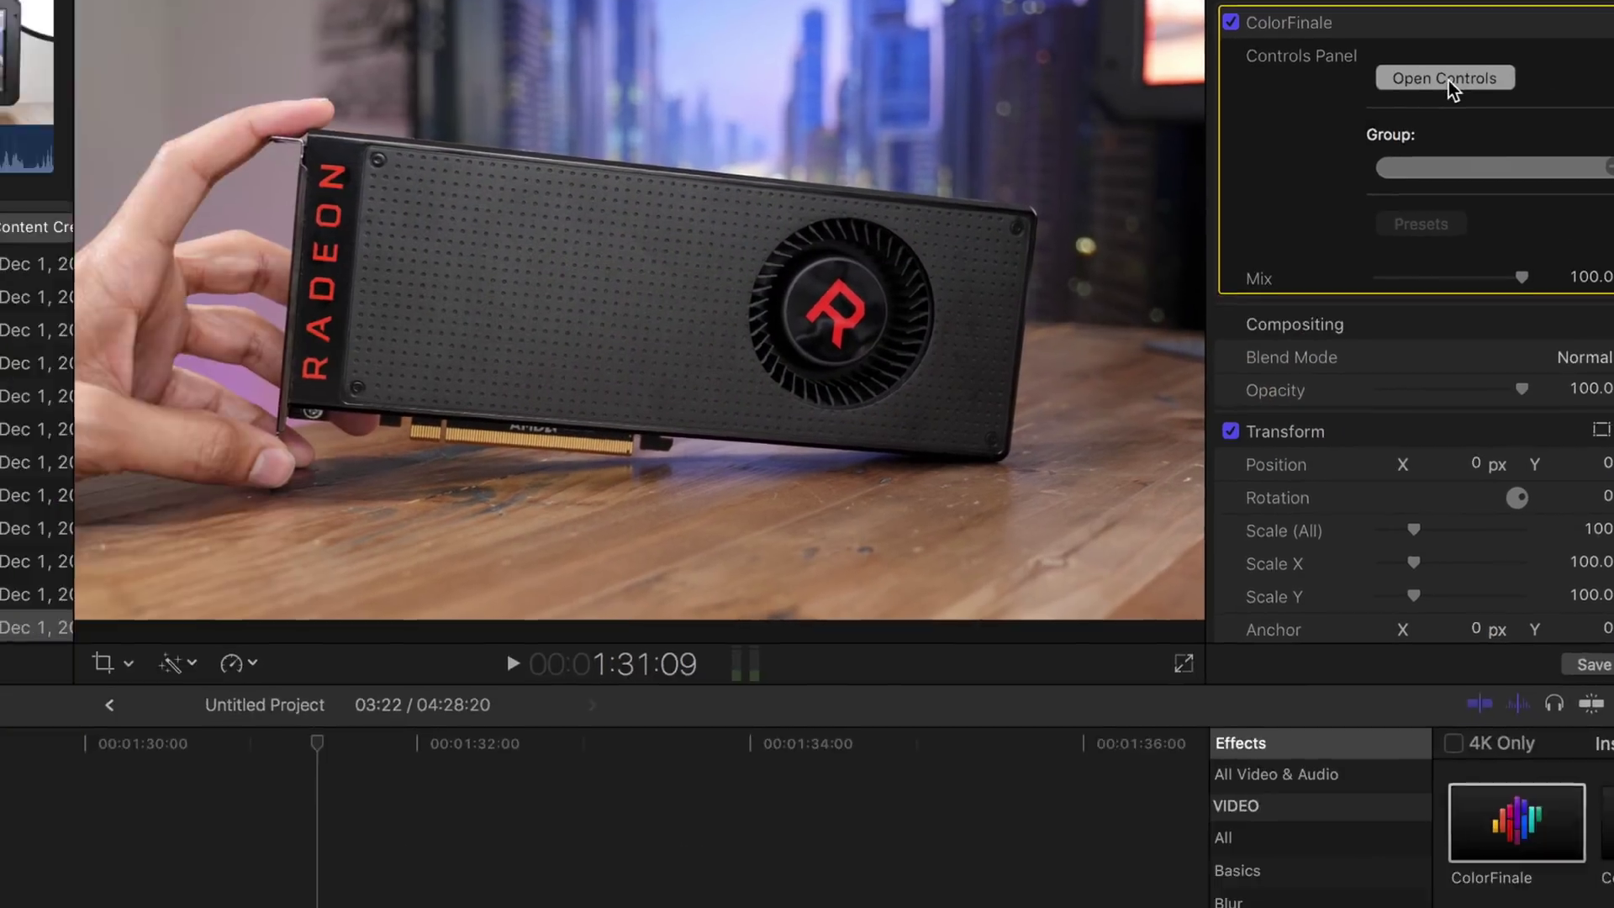
left_click(1211, 245)
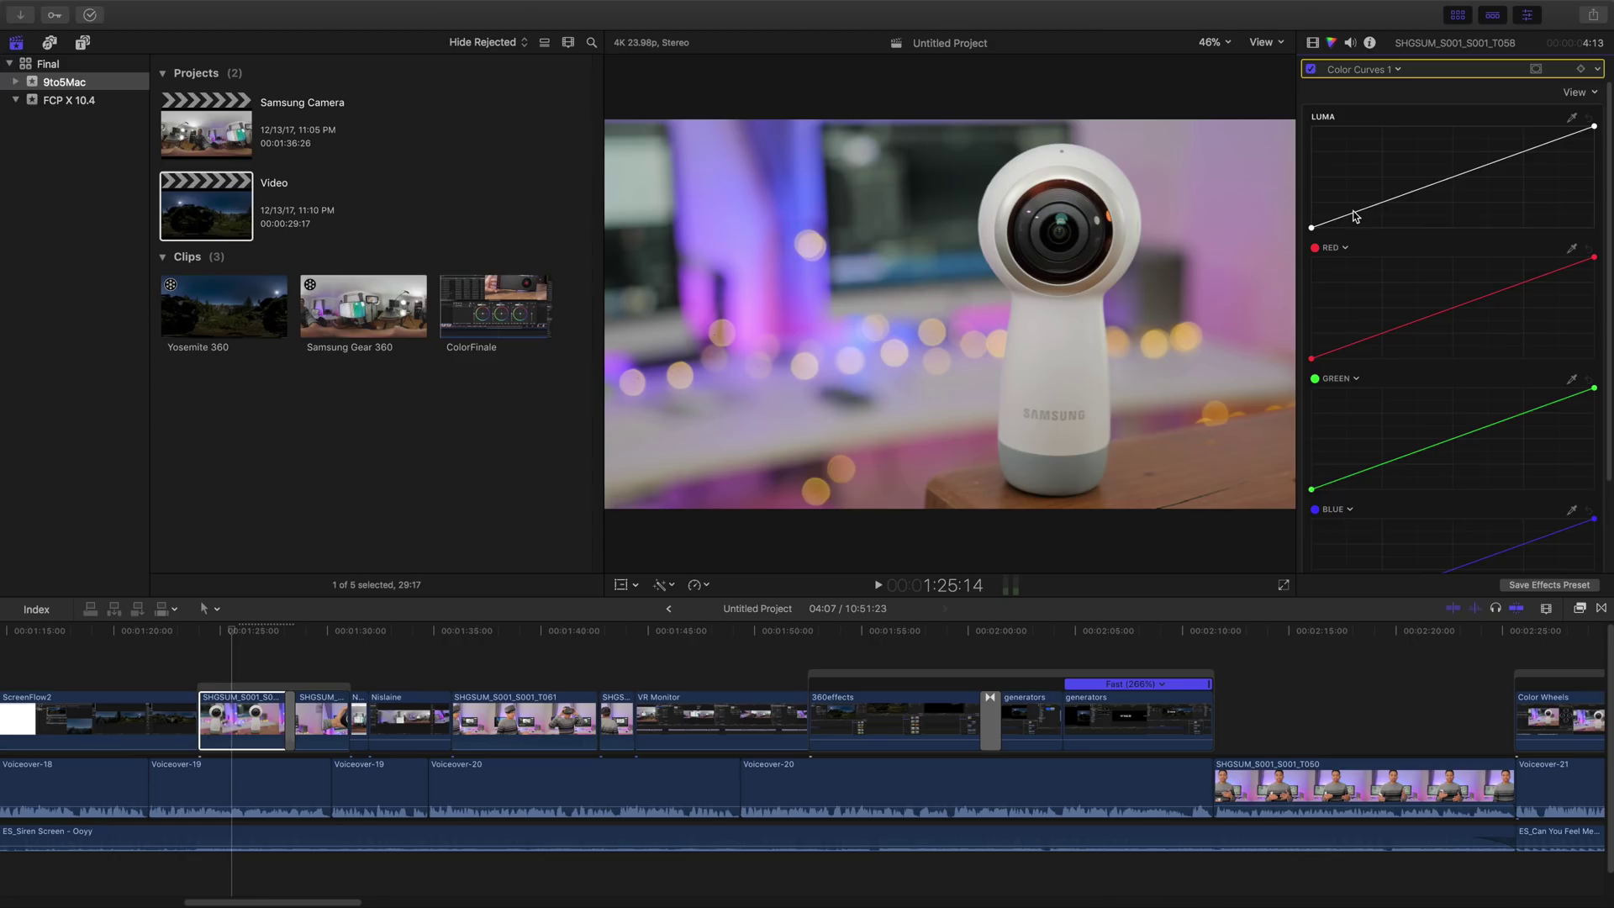
- Bend the Luma curve, reset and reshape it, then lift the Blue curve slightly
left_click_drag(1355, 217, 1353, 205)
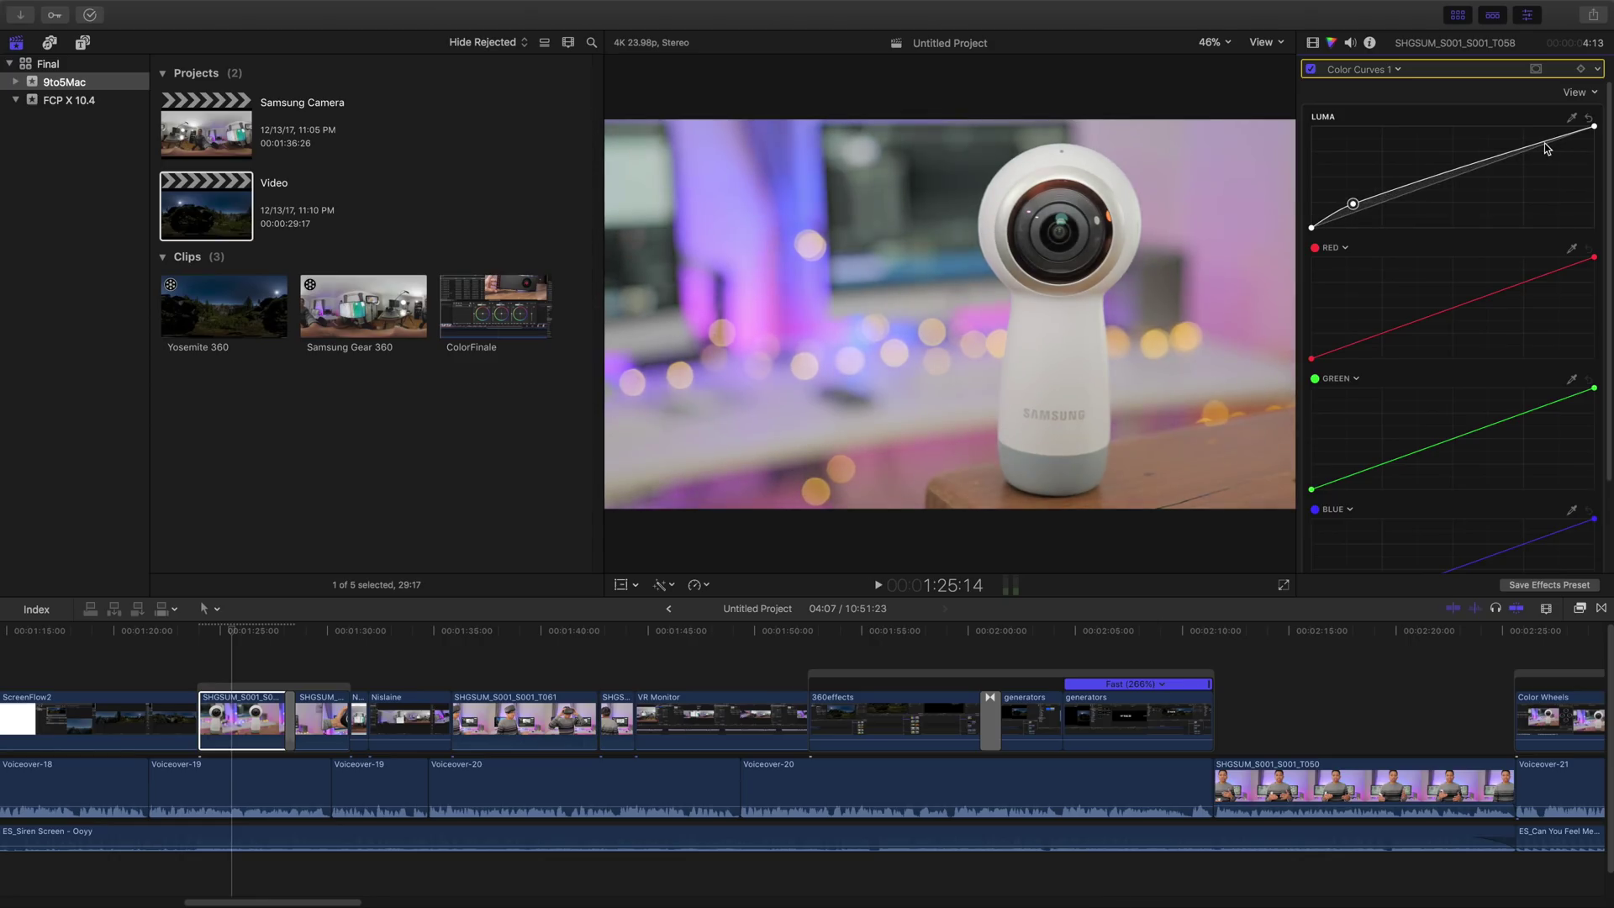
left_click_drag(1545, 144, 1549, 159)
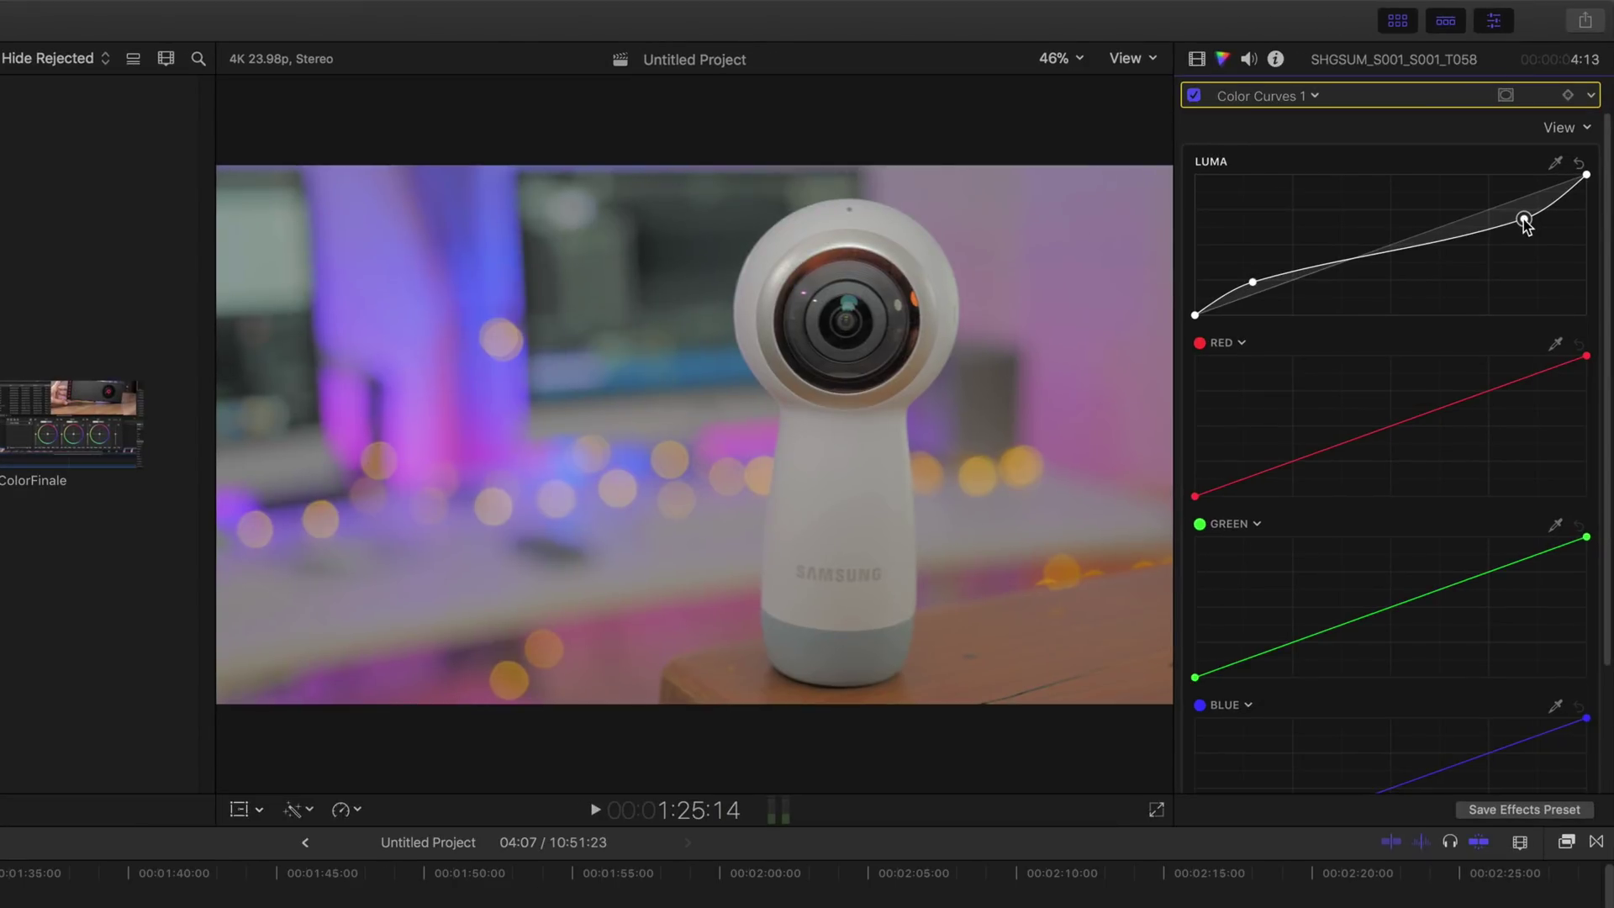
left_click(1582, 164)
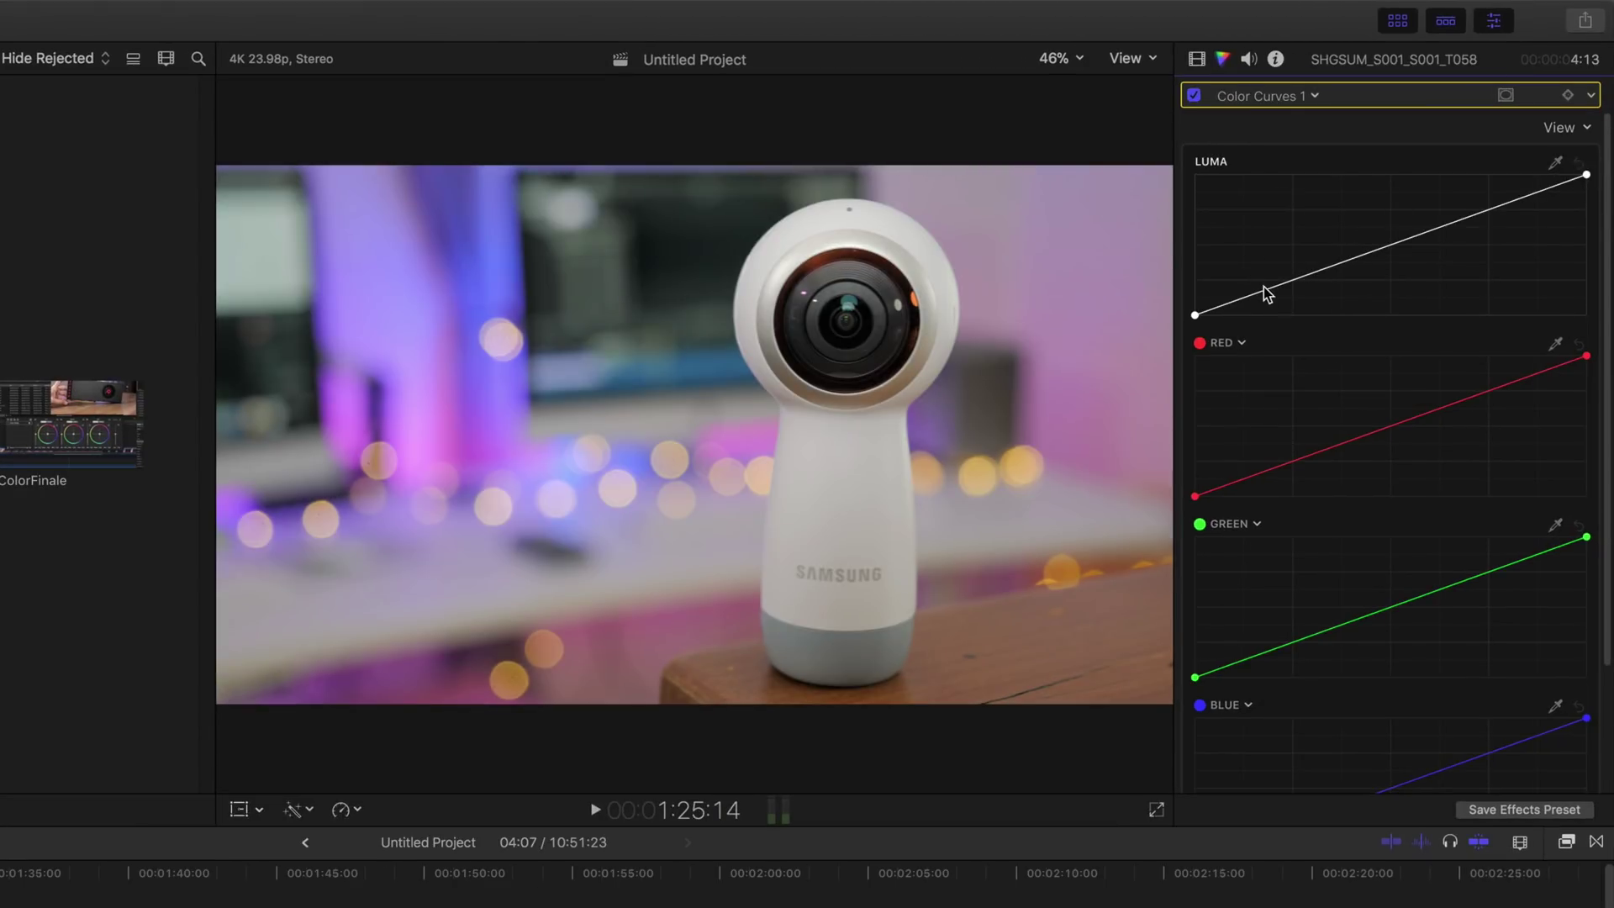
left_click_drag(1260, 294, 1255, 284)
left_click_drag(1495, 209, 1497, 220)
scroll(1522, 387, "down", 3)
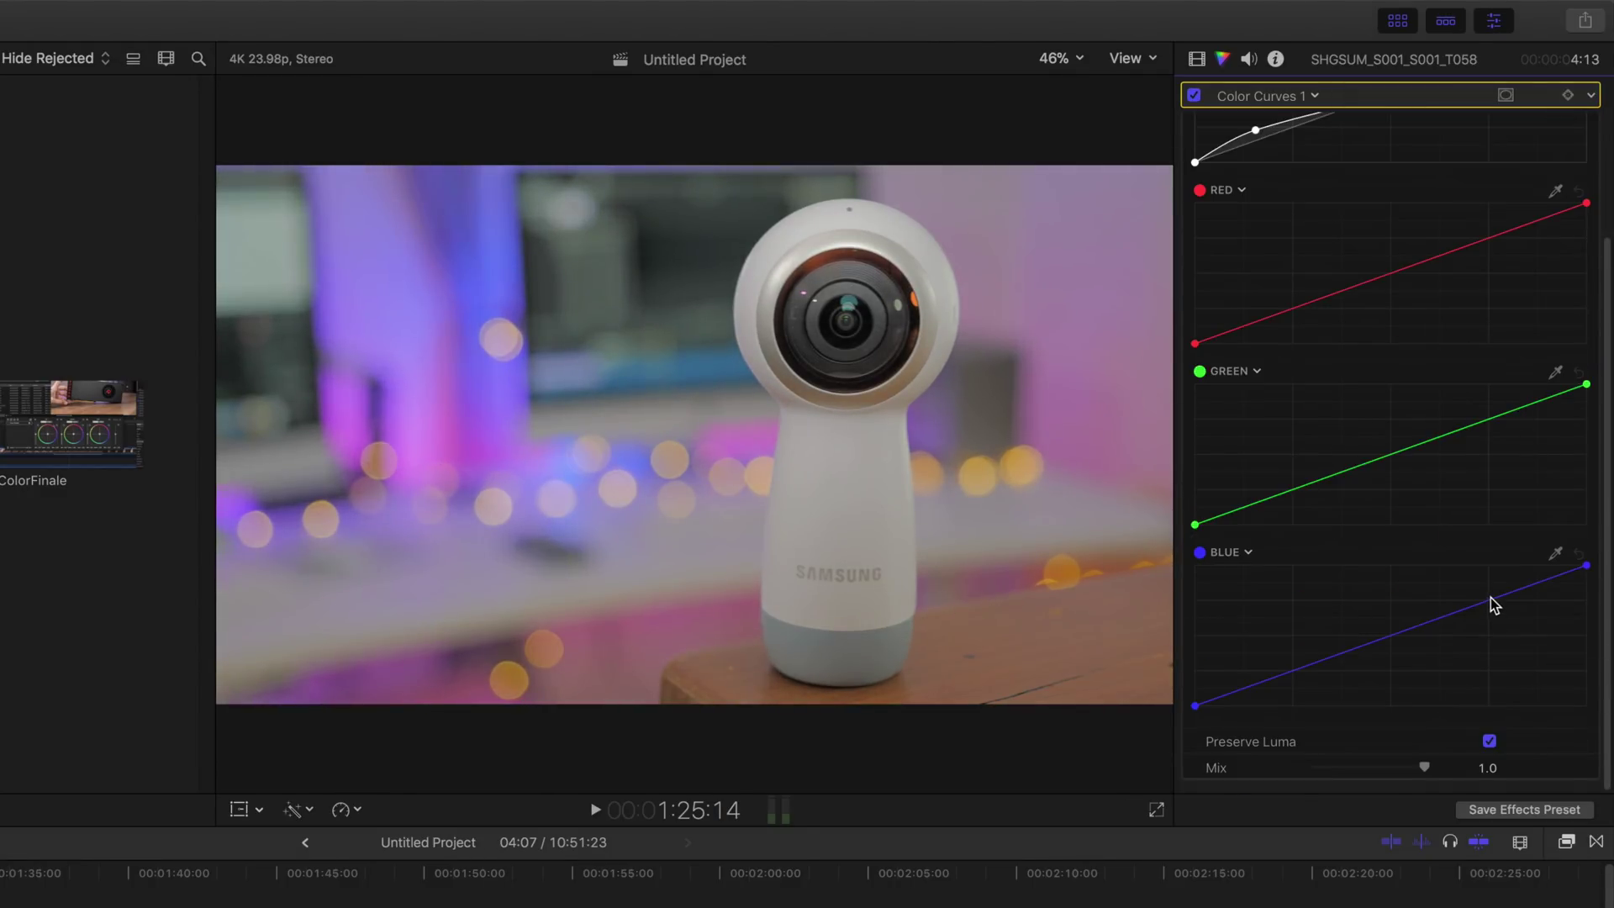
left_click_drag(1490, 598, 1487, 592)
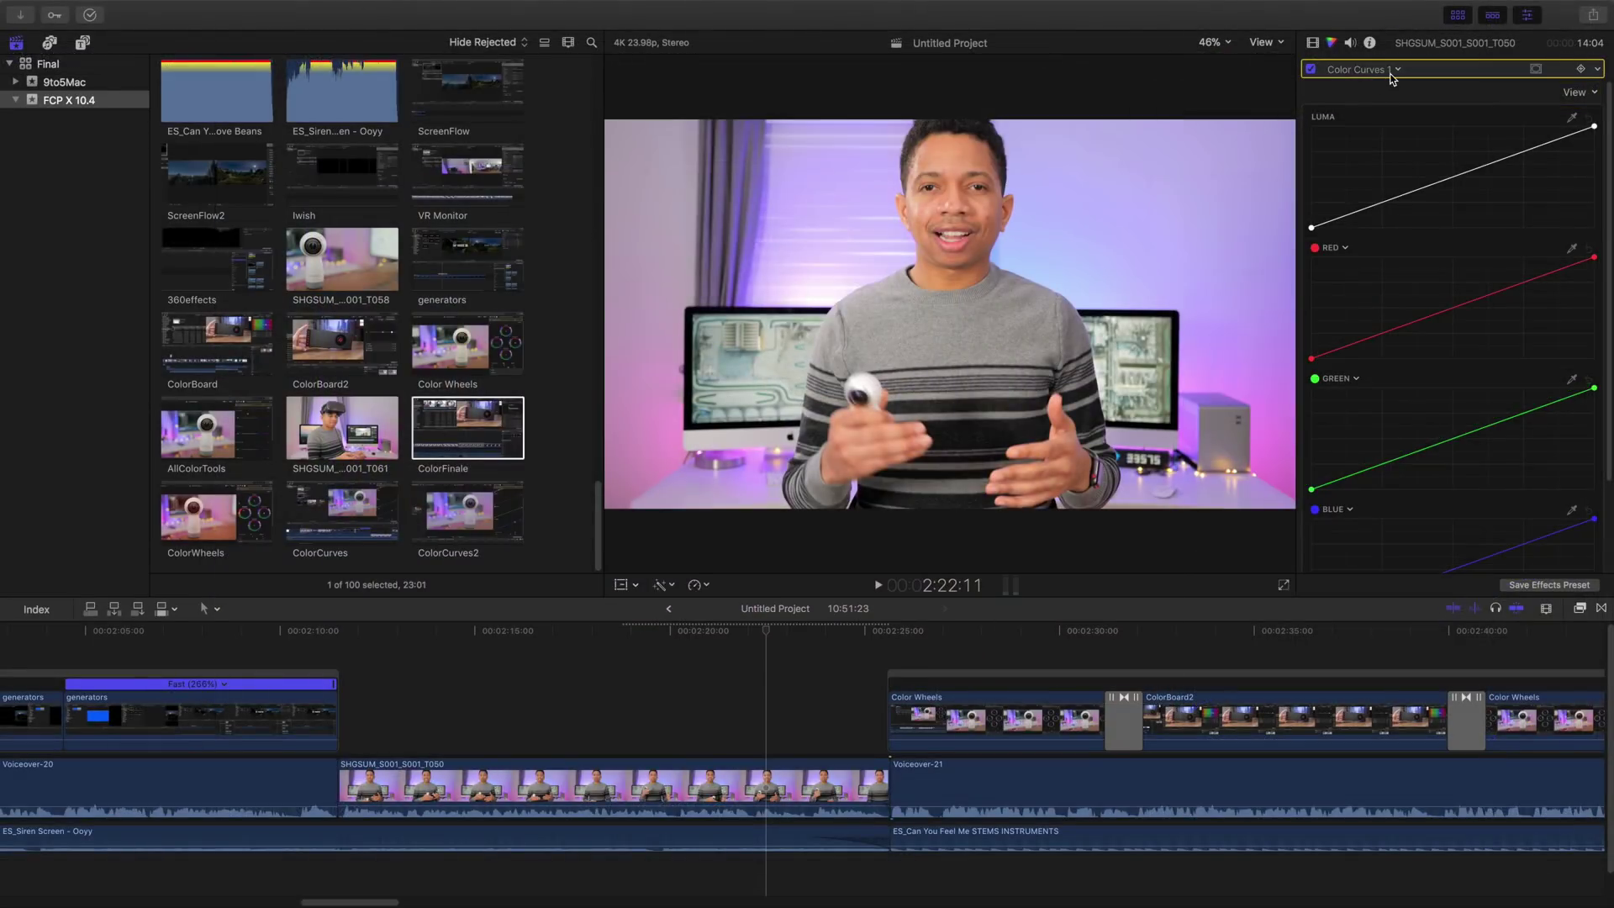
left_click(1383, 65)
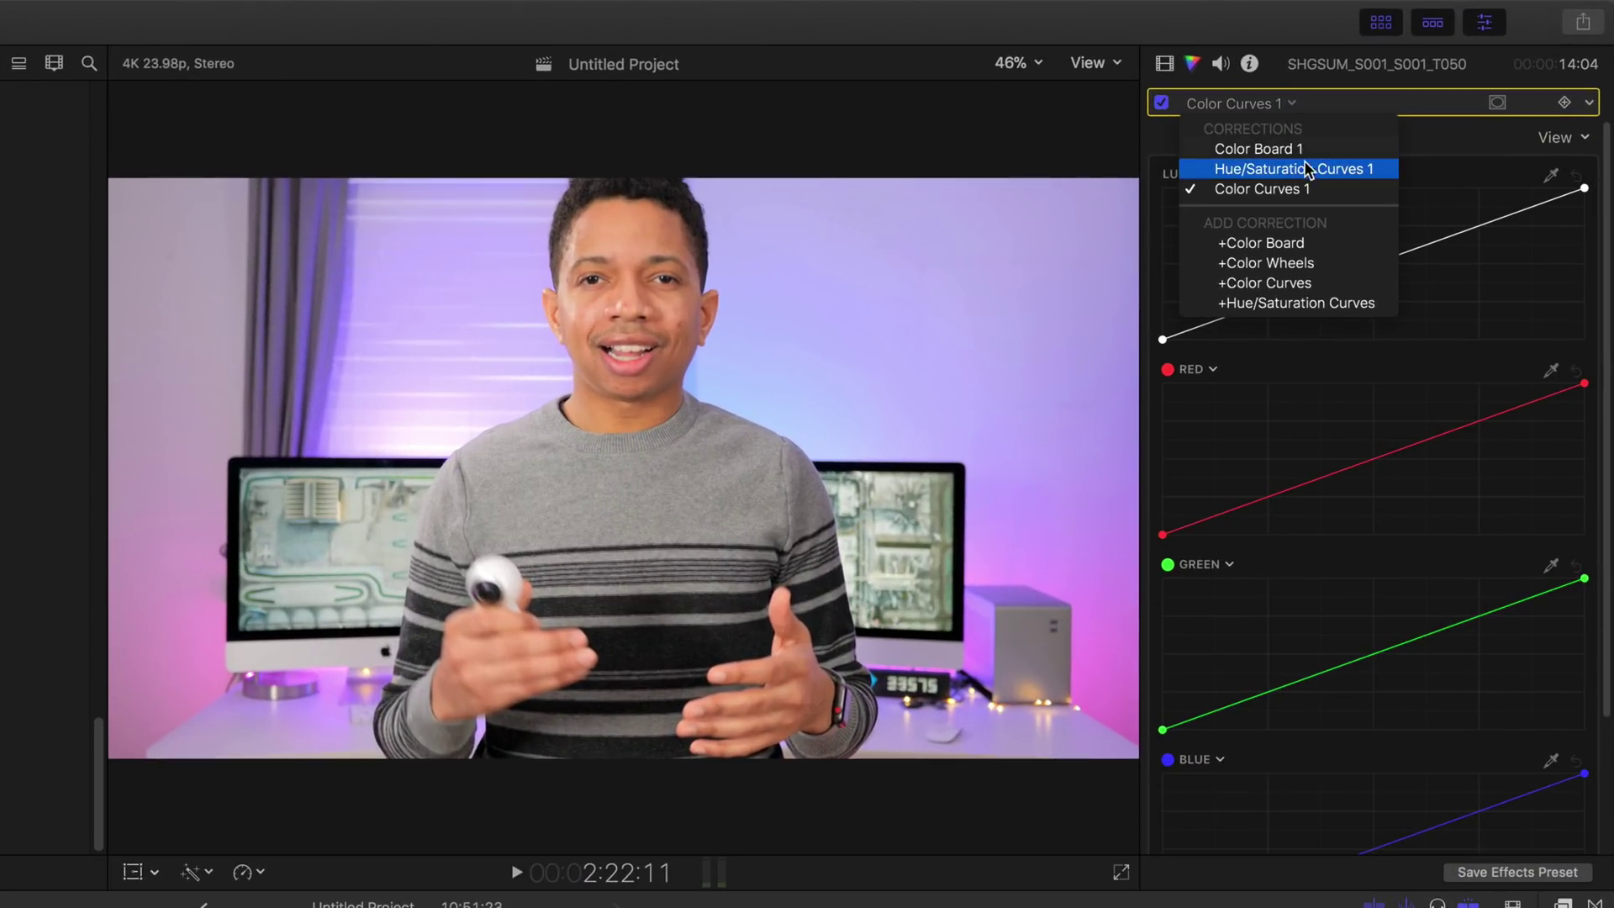
- Add Hue/Saturation Curves, sample the purple background, and shift its hue toward pink
left_click(1307, 303)
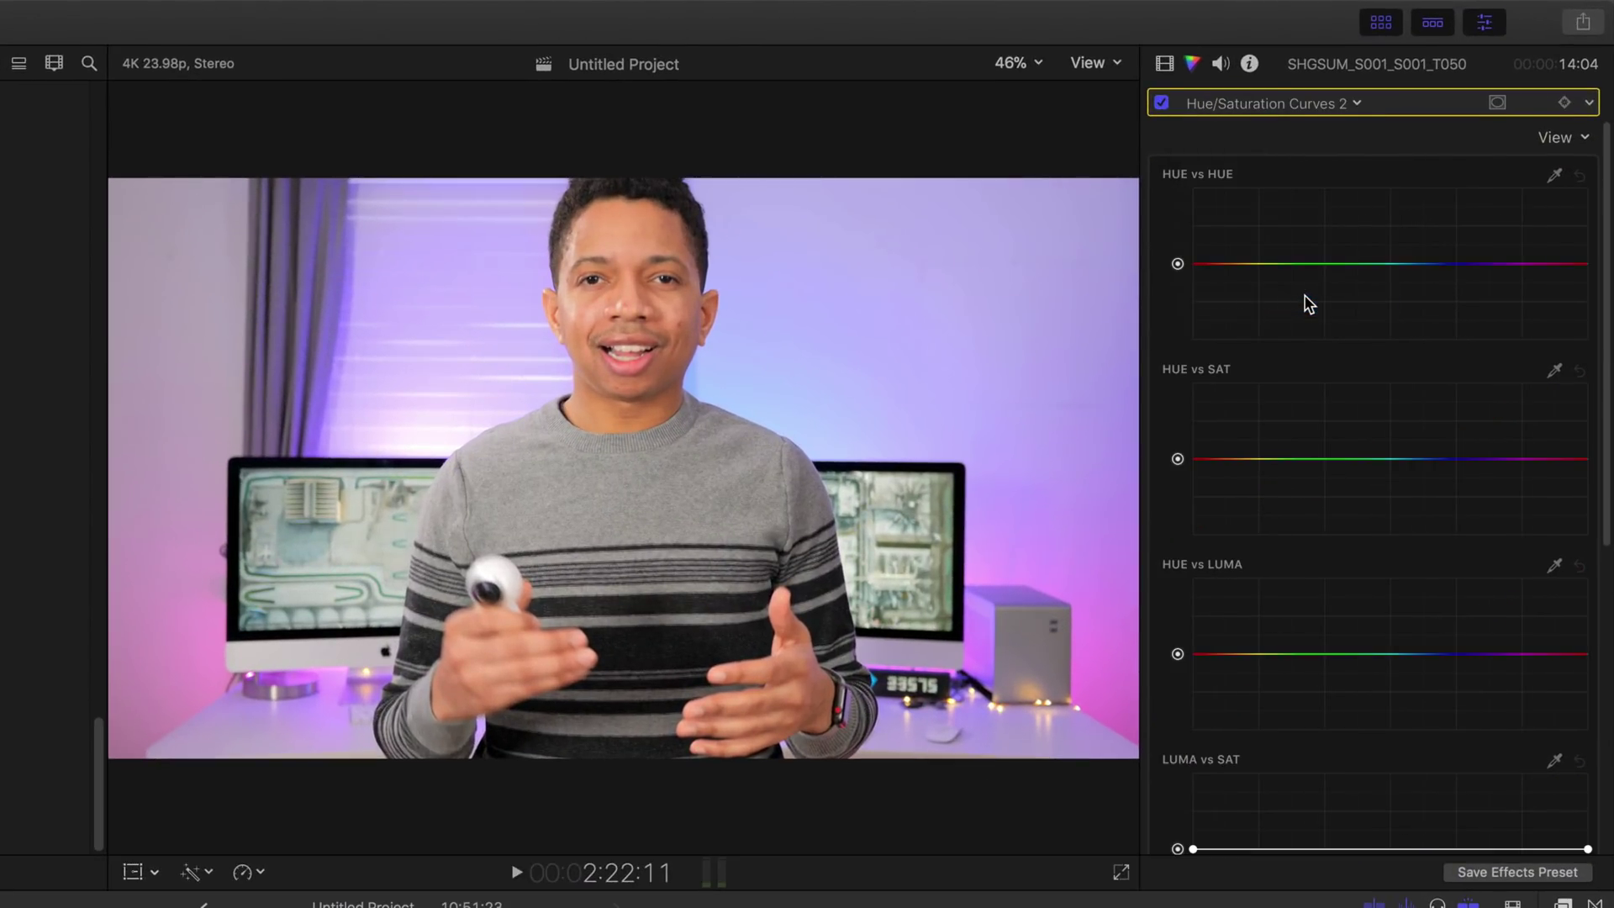
left_click(1555, 176)
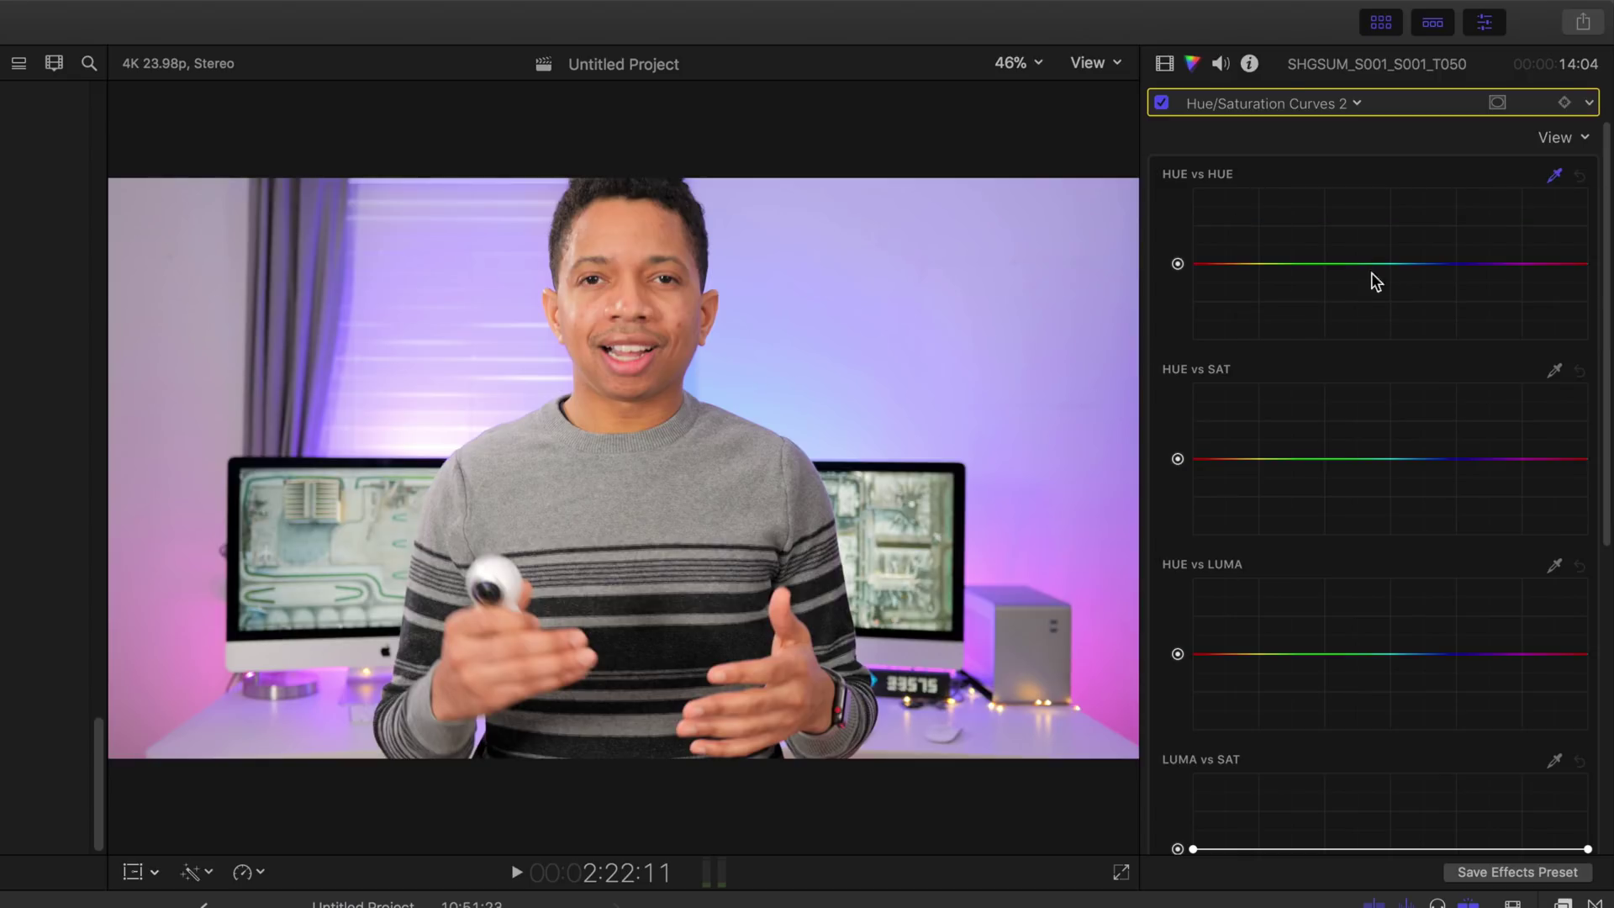
left_click(978, 334)
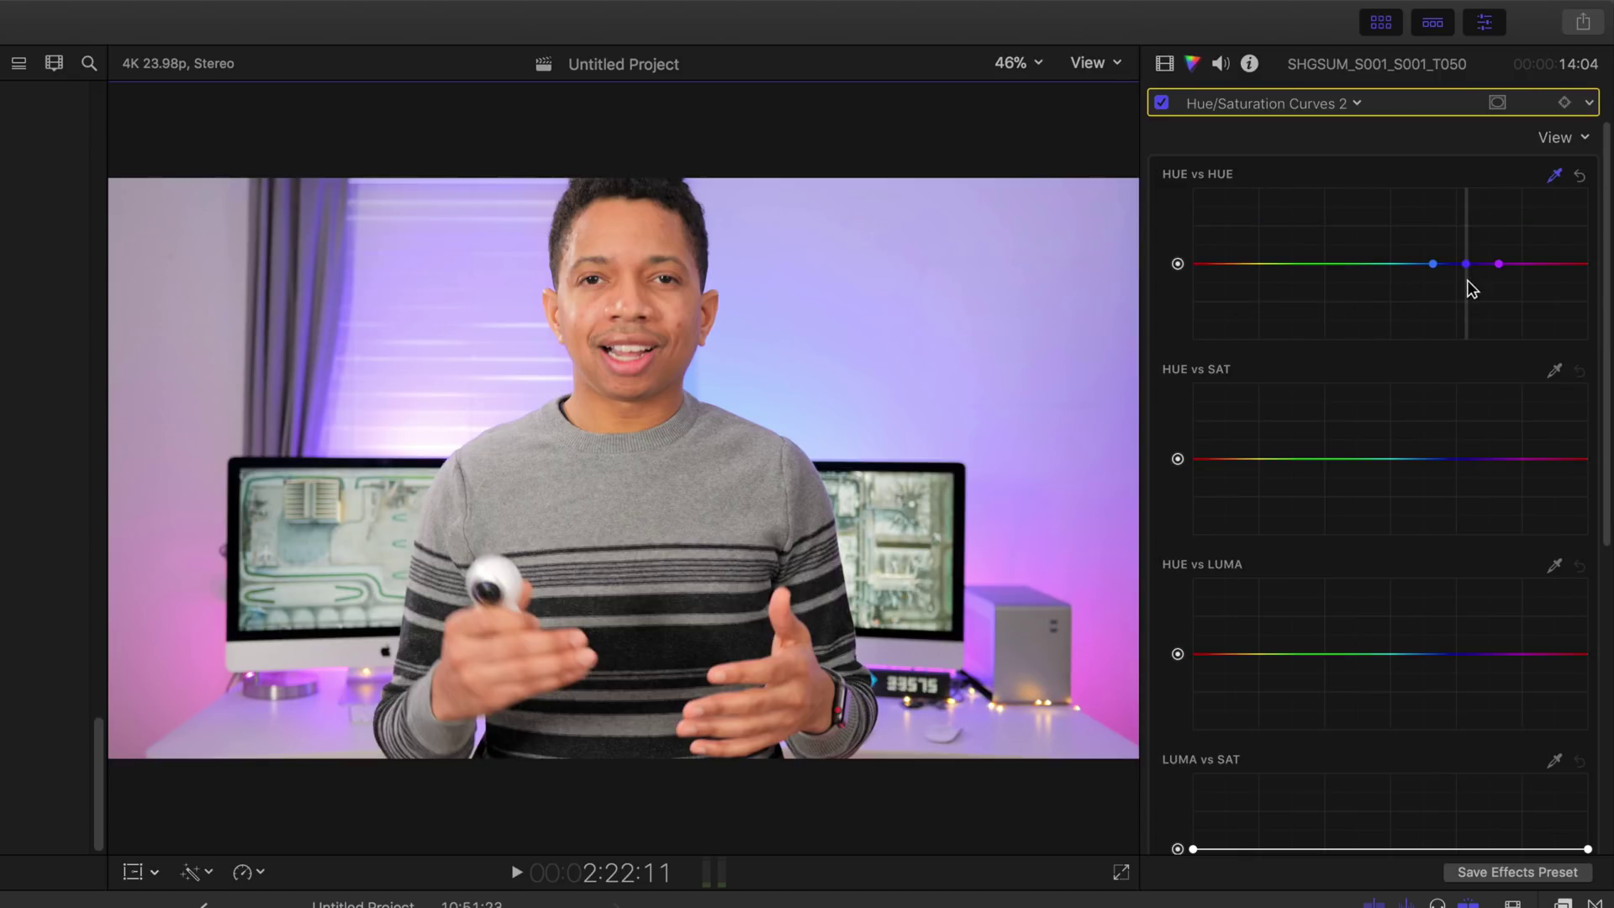
left_click_drag(1468, 263, 1466, 284)
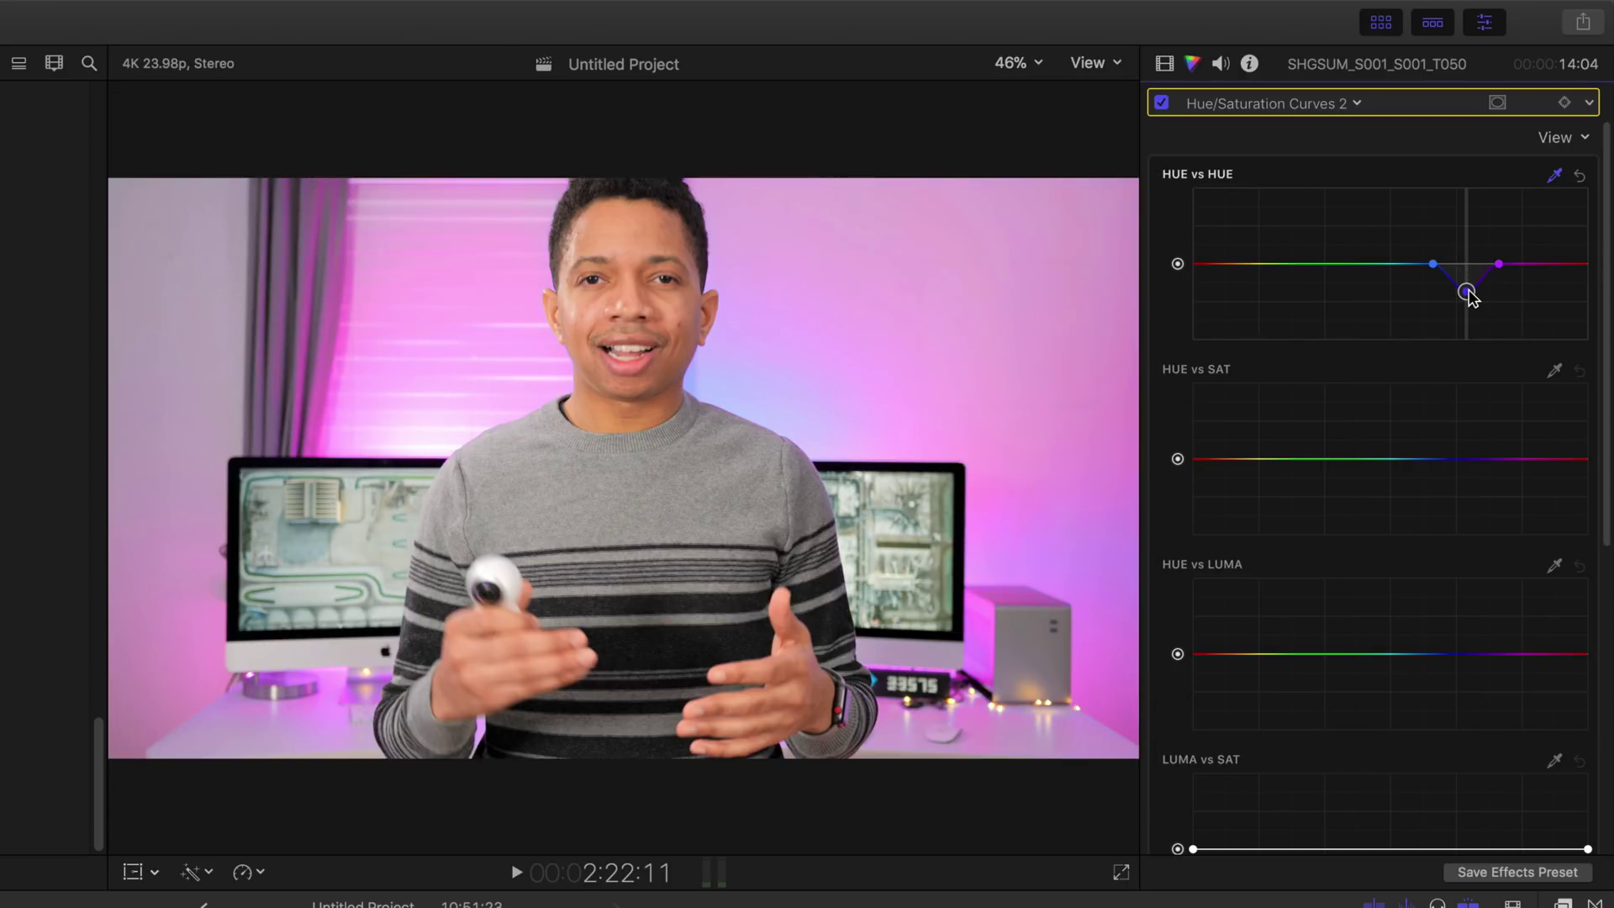
left_click_drag(1468, 295, 1480, 300)
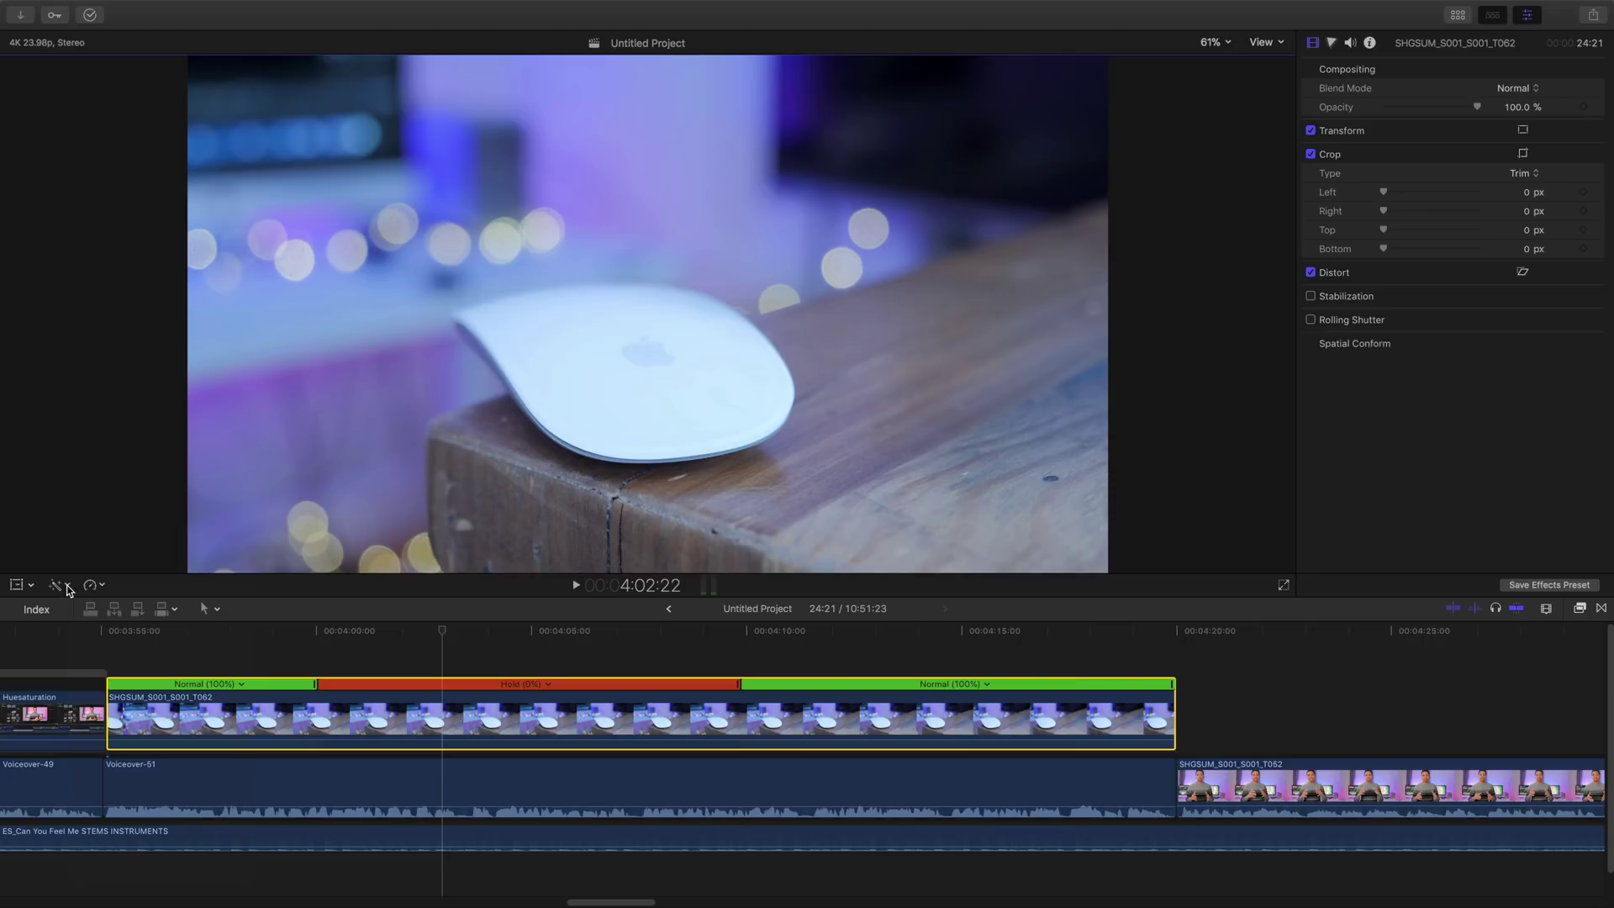
left_click(67, 585)
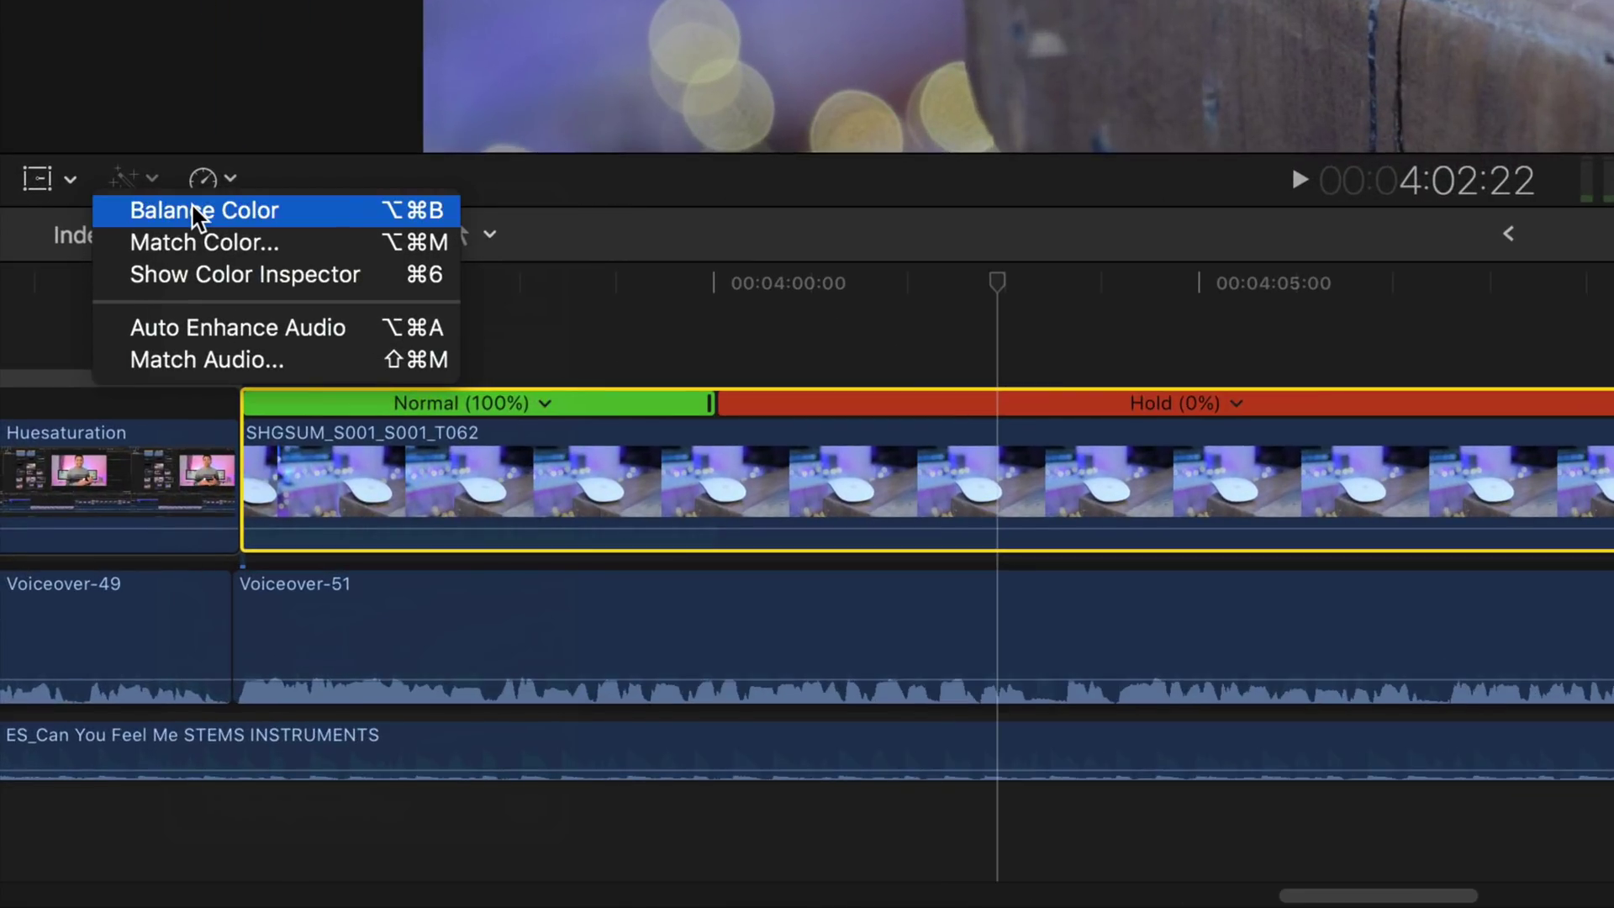
- Apply Balance Color with the White Balance method, sampling the white mouse, then play to review
left_click(192, 212)
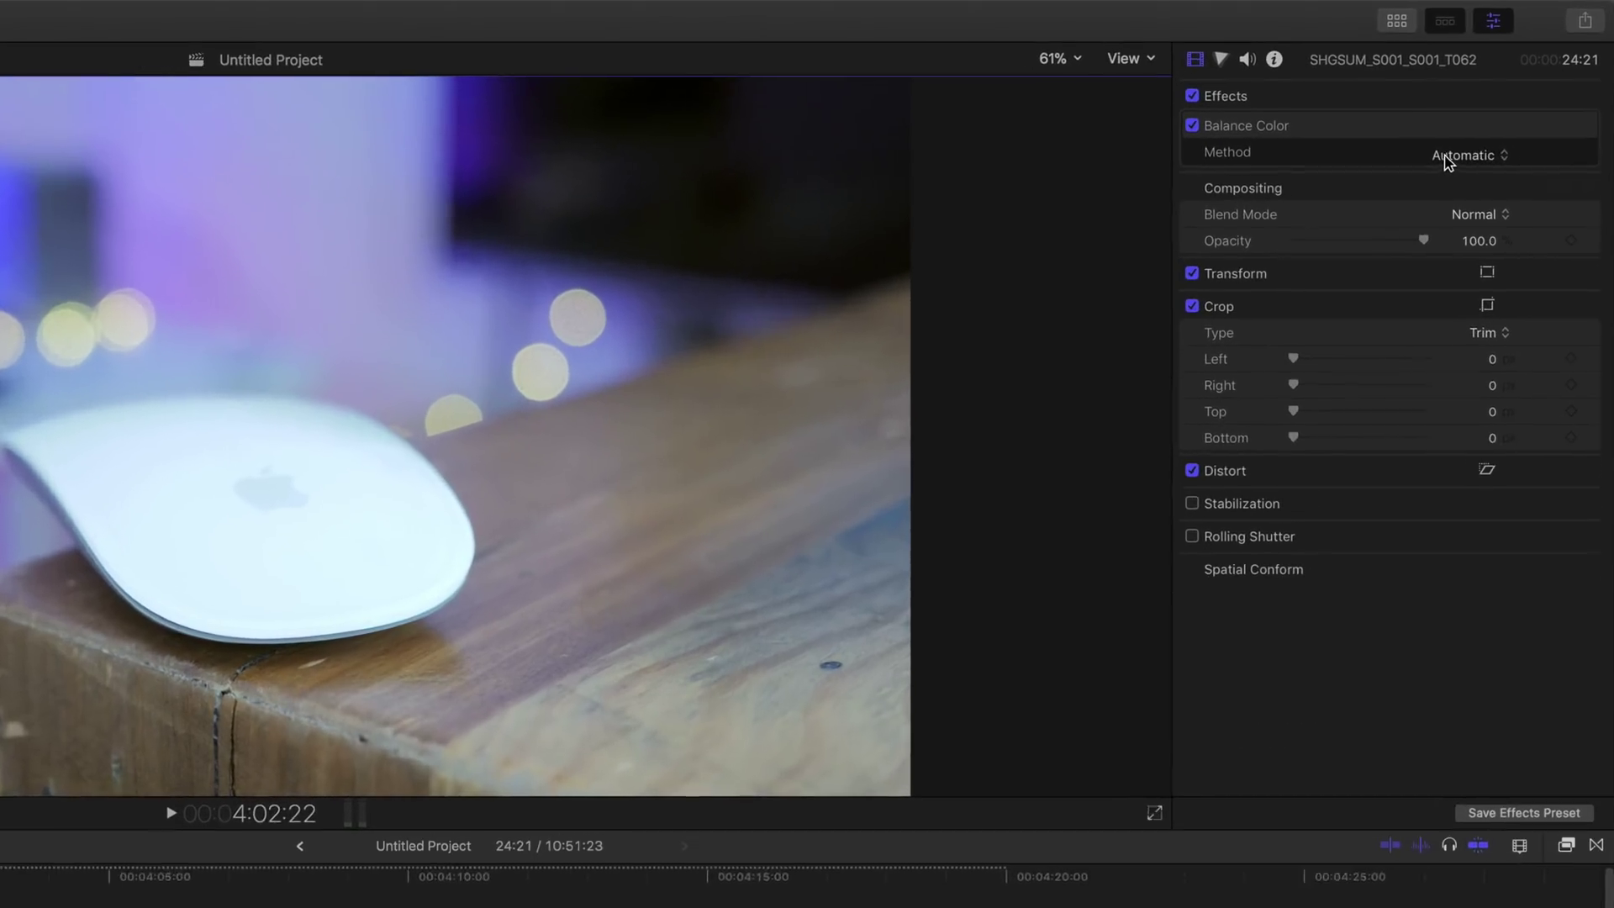
left_click(1509, 111)
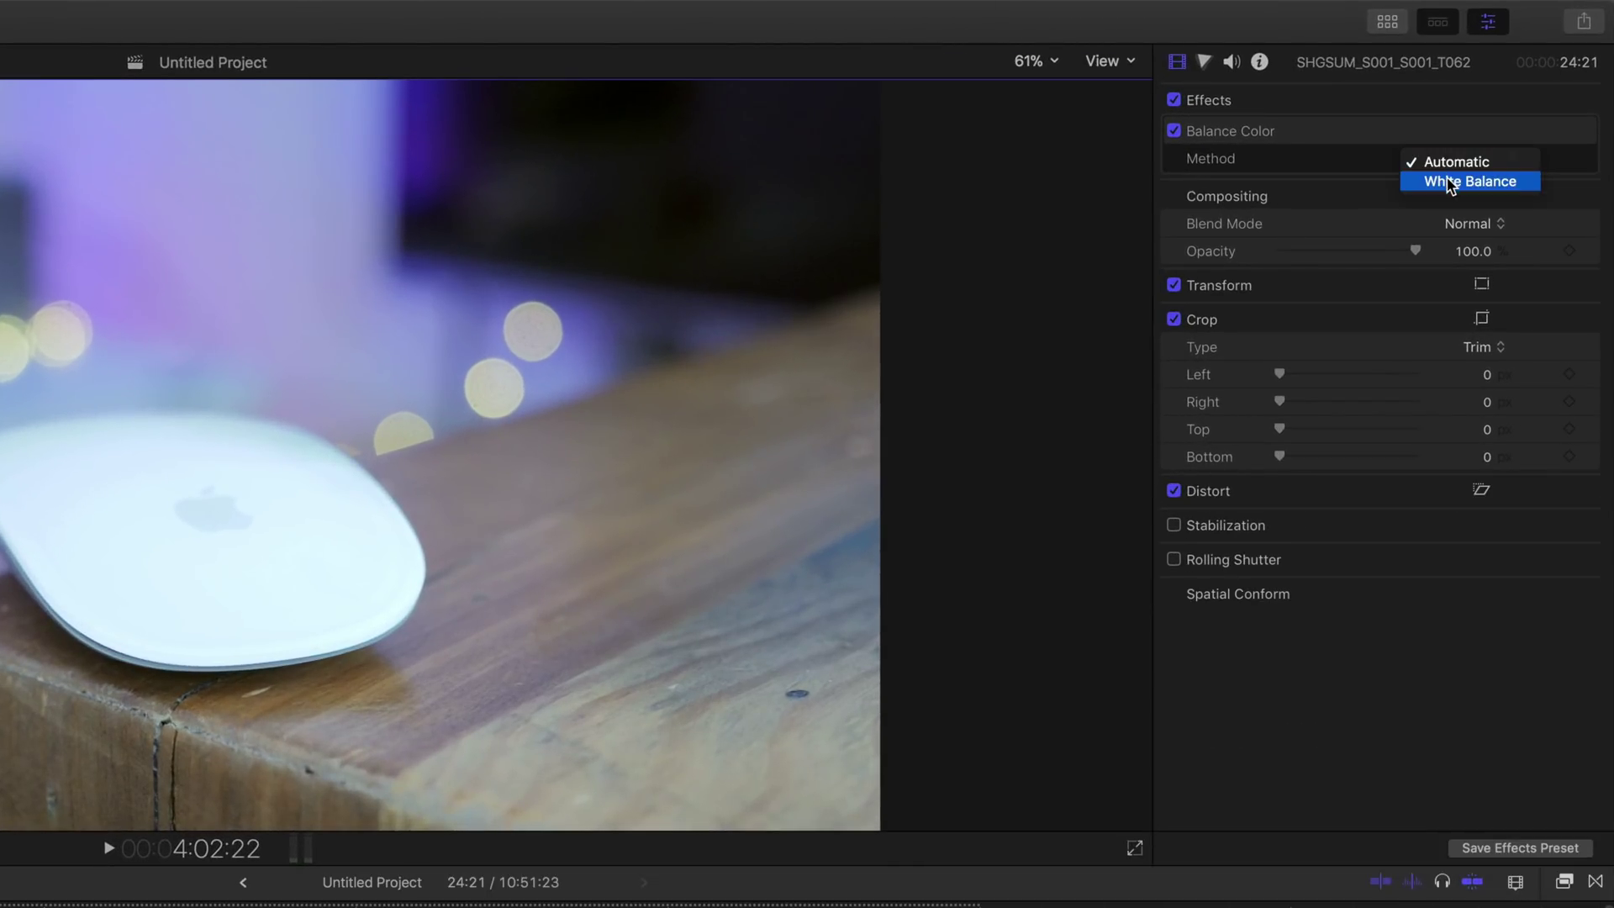
left_click(1498, 125)
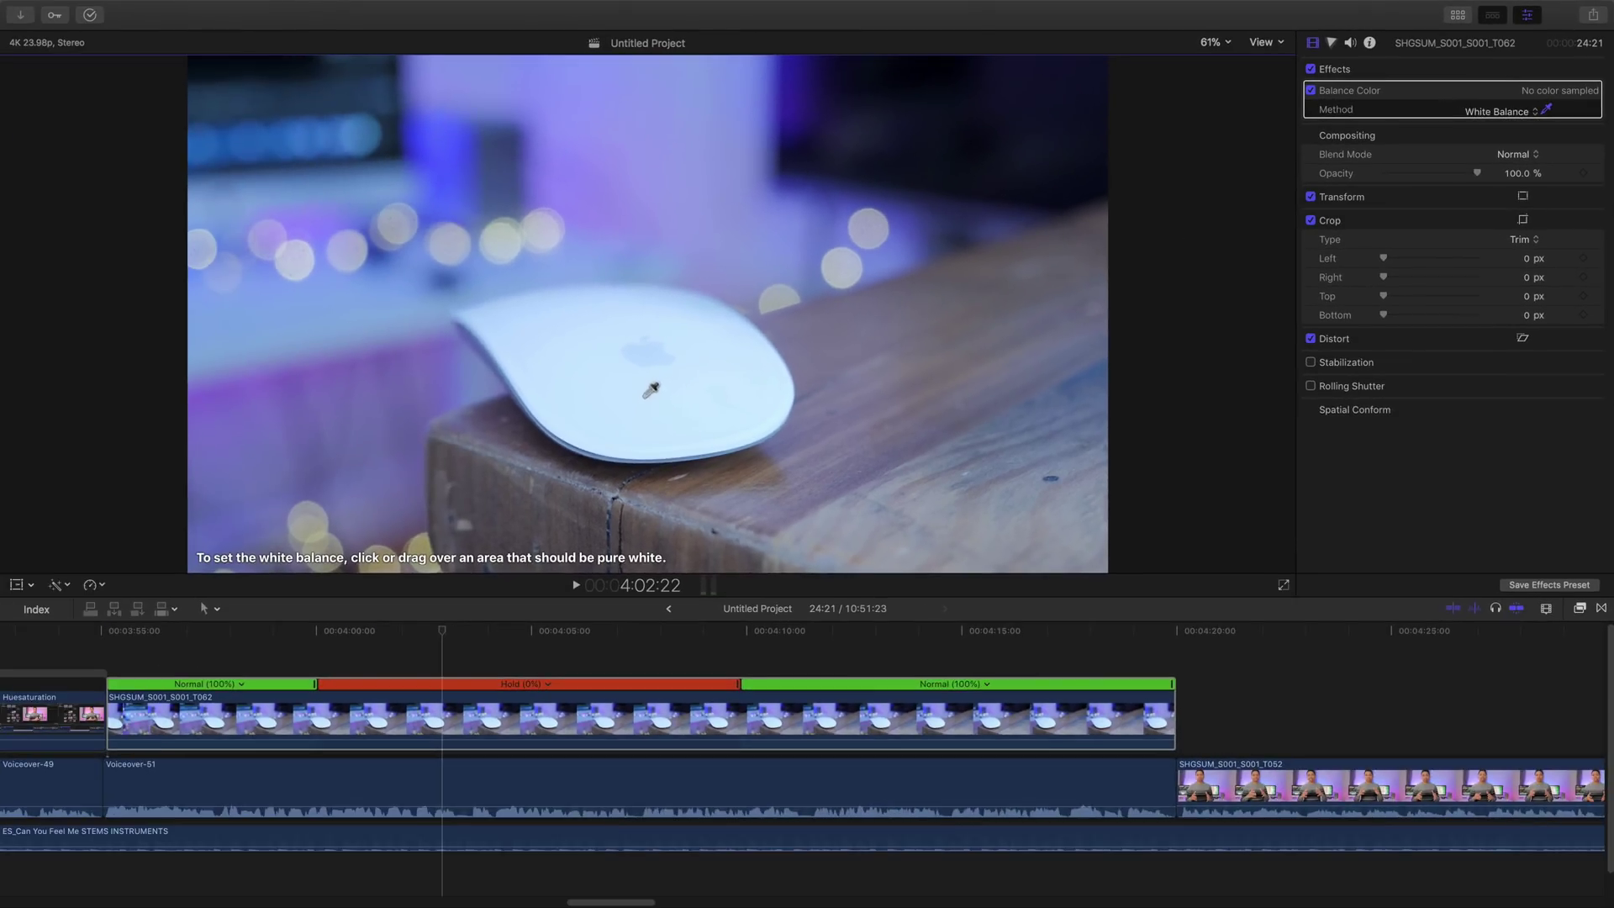
left_click(633, 395)
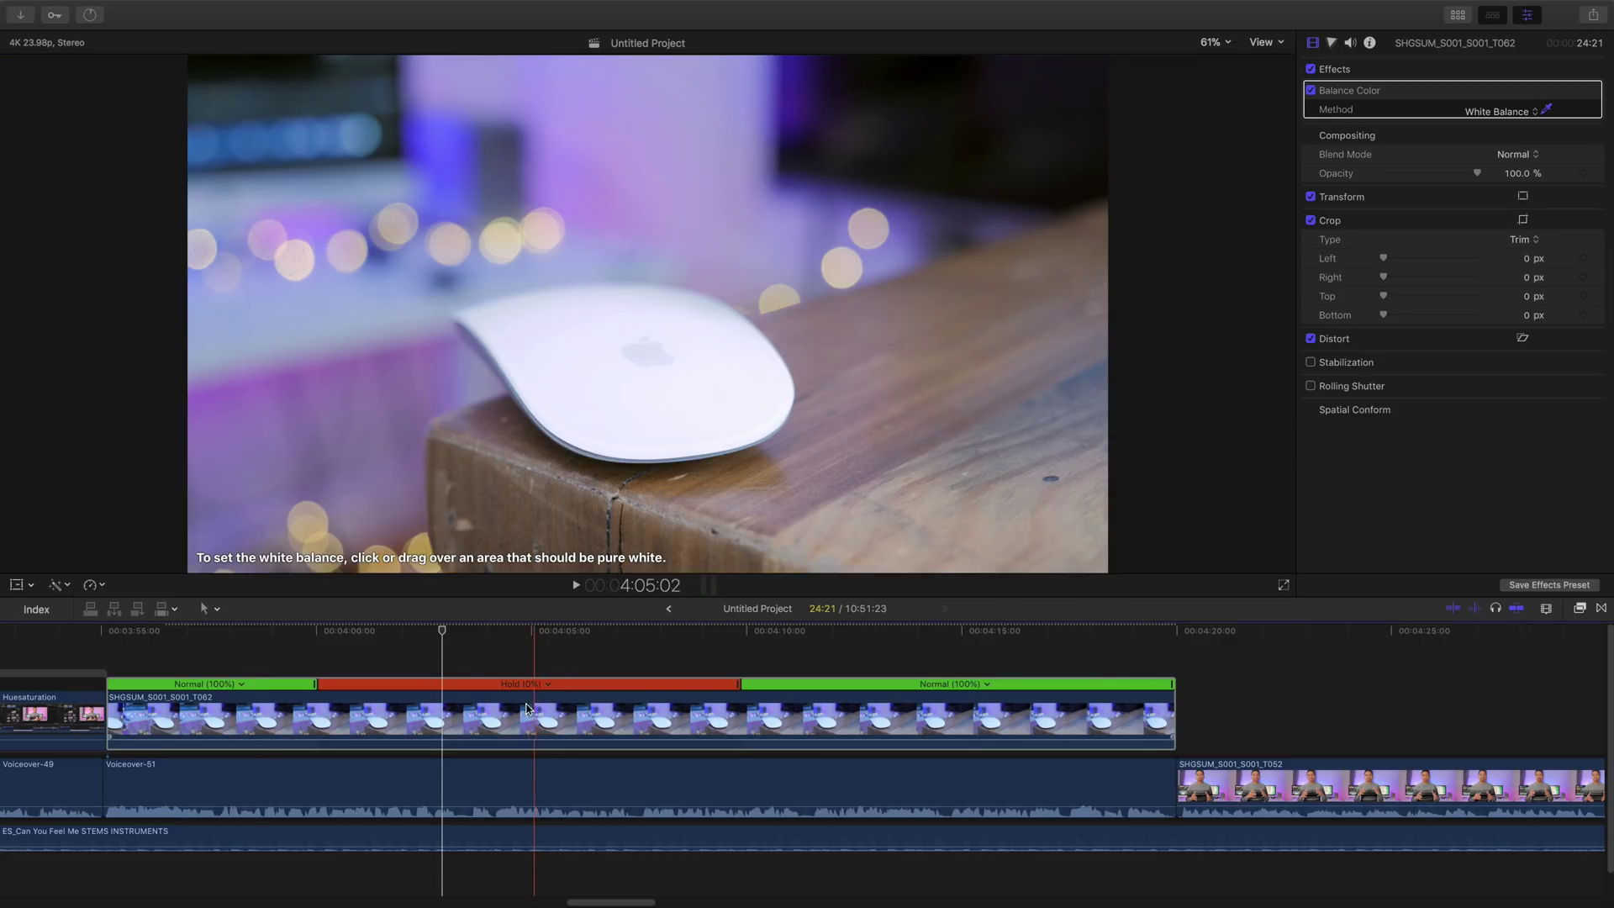
key("space")
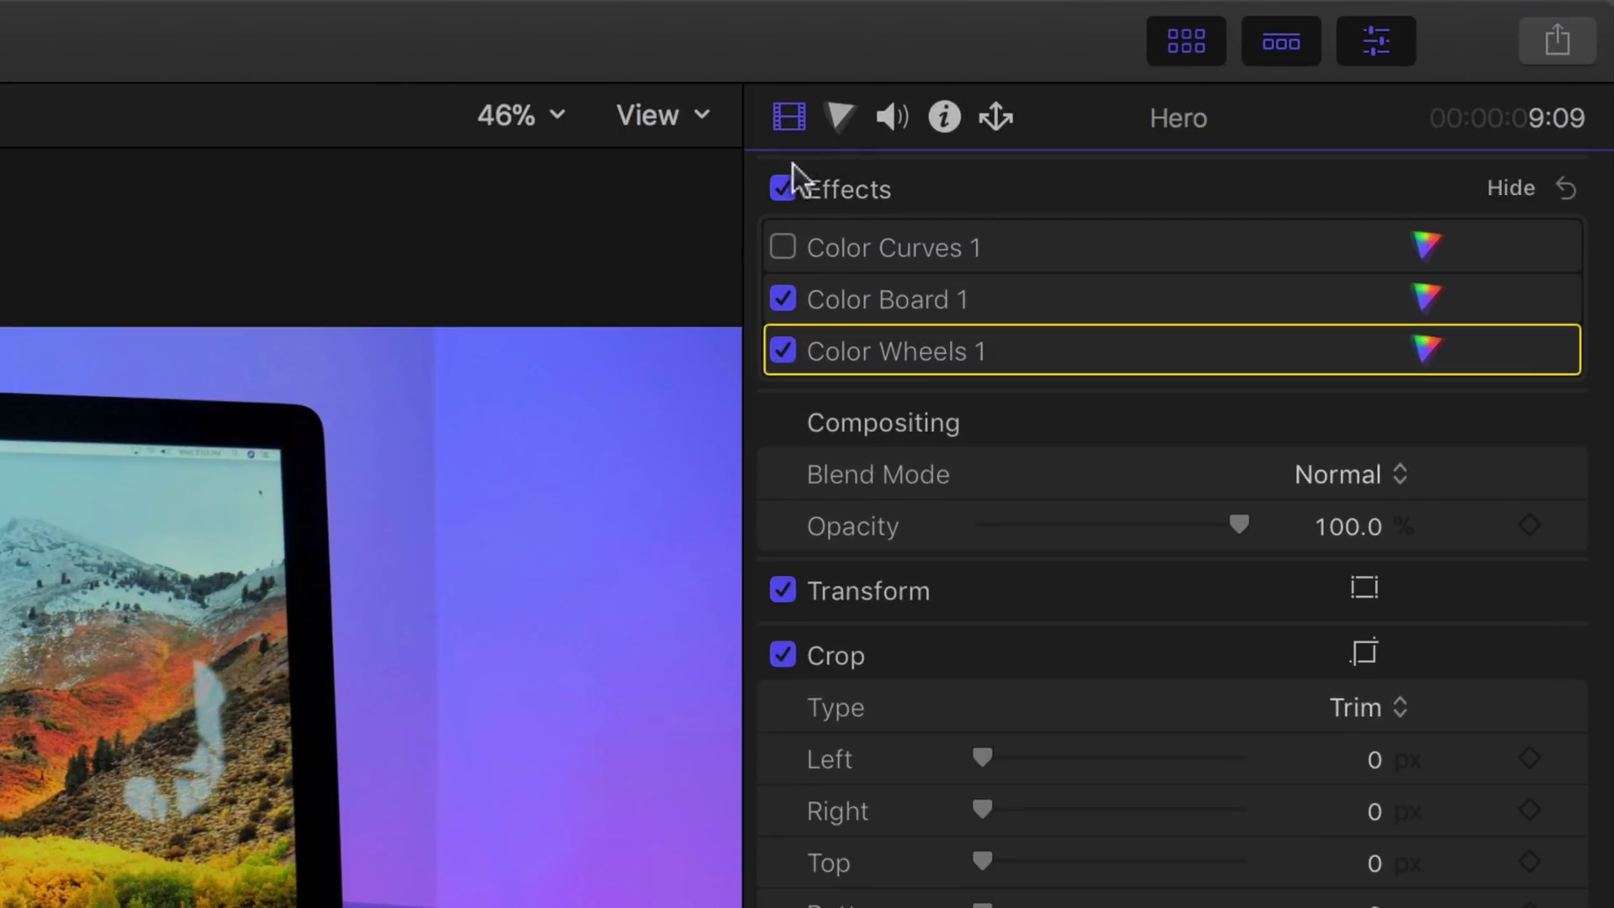
- Set the Editing preference Default Correction to Color Wheels and view the clip's wheels
left_click(837, 119)
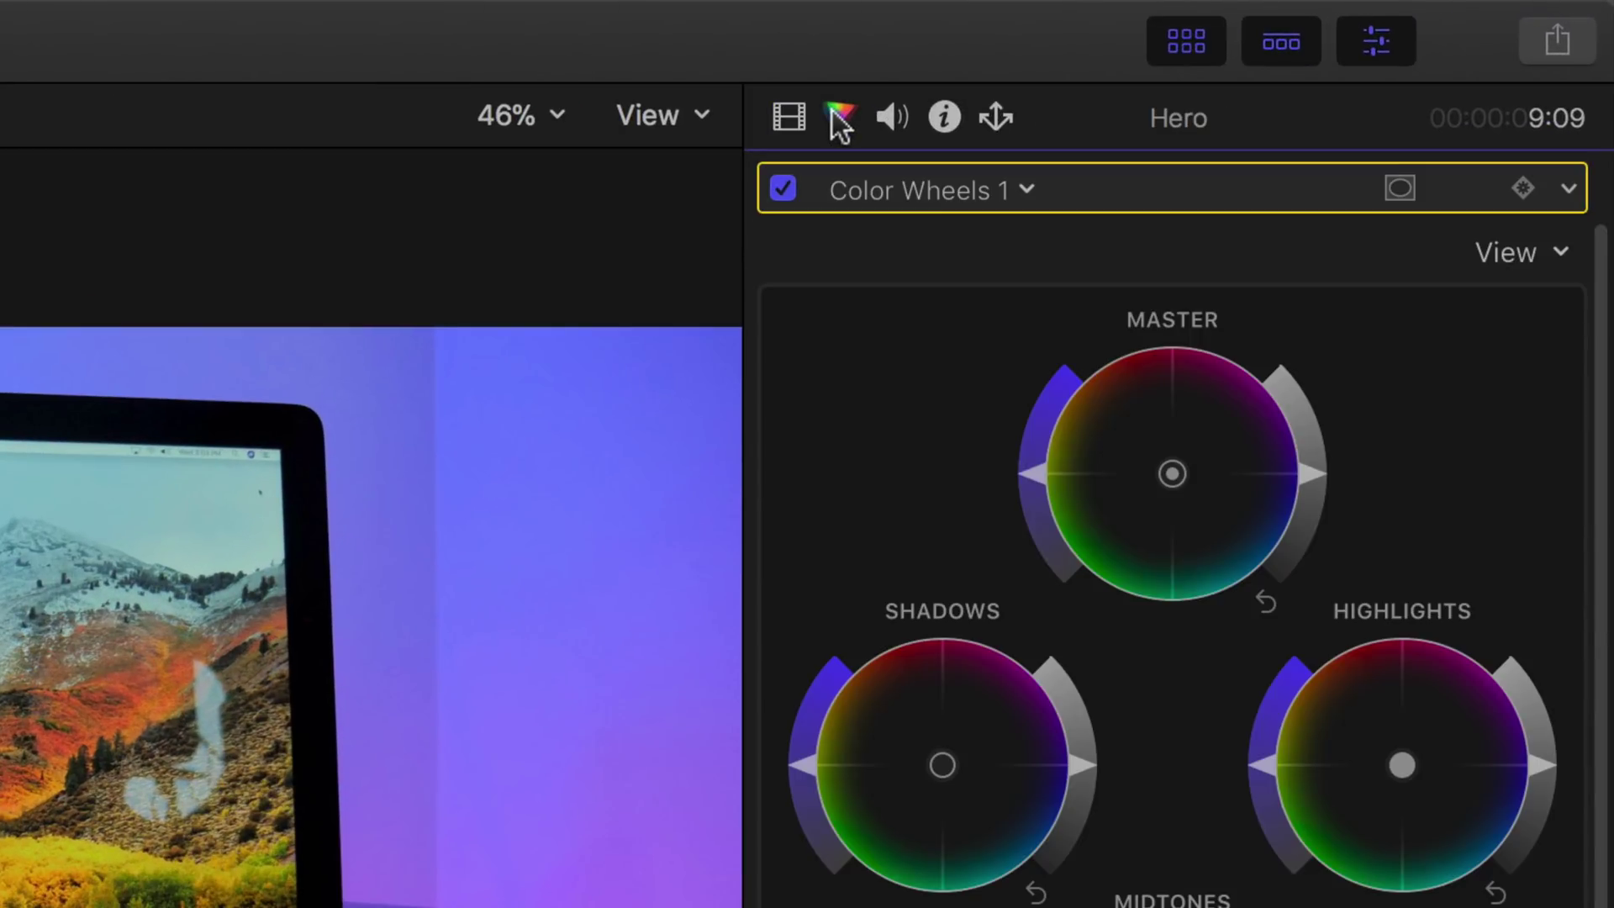
left_click(788, 122)
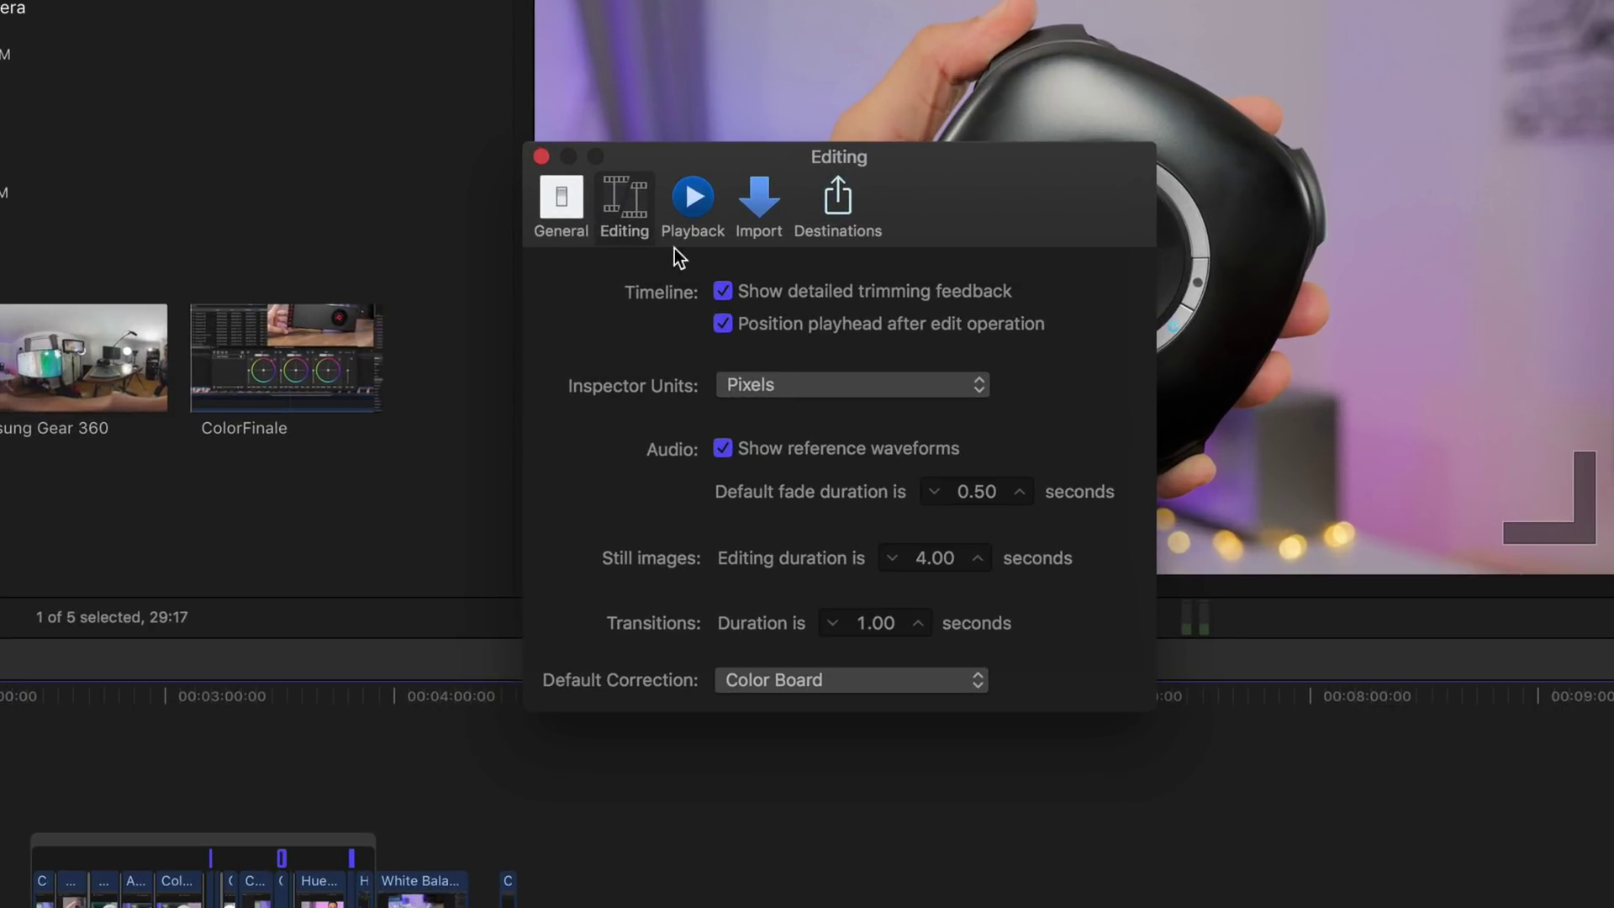
left_click(775, 673)
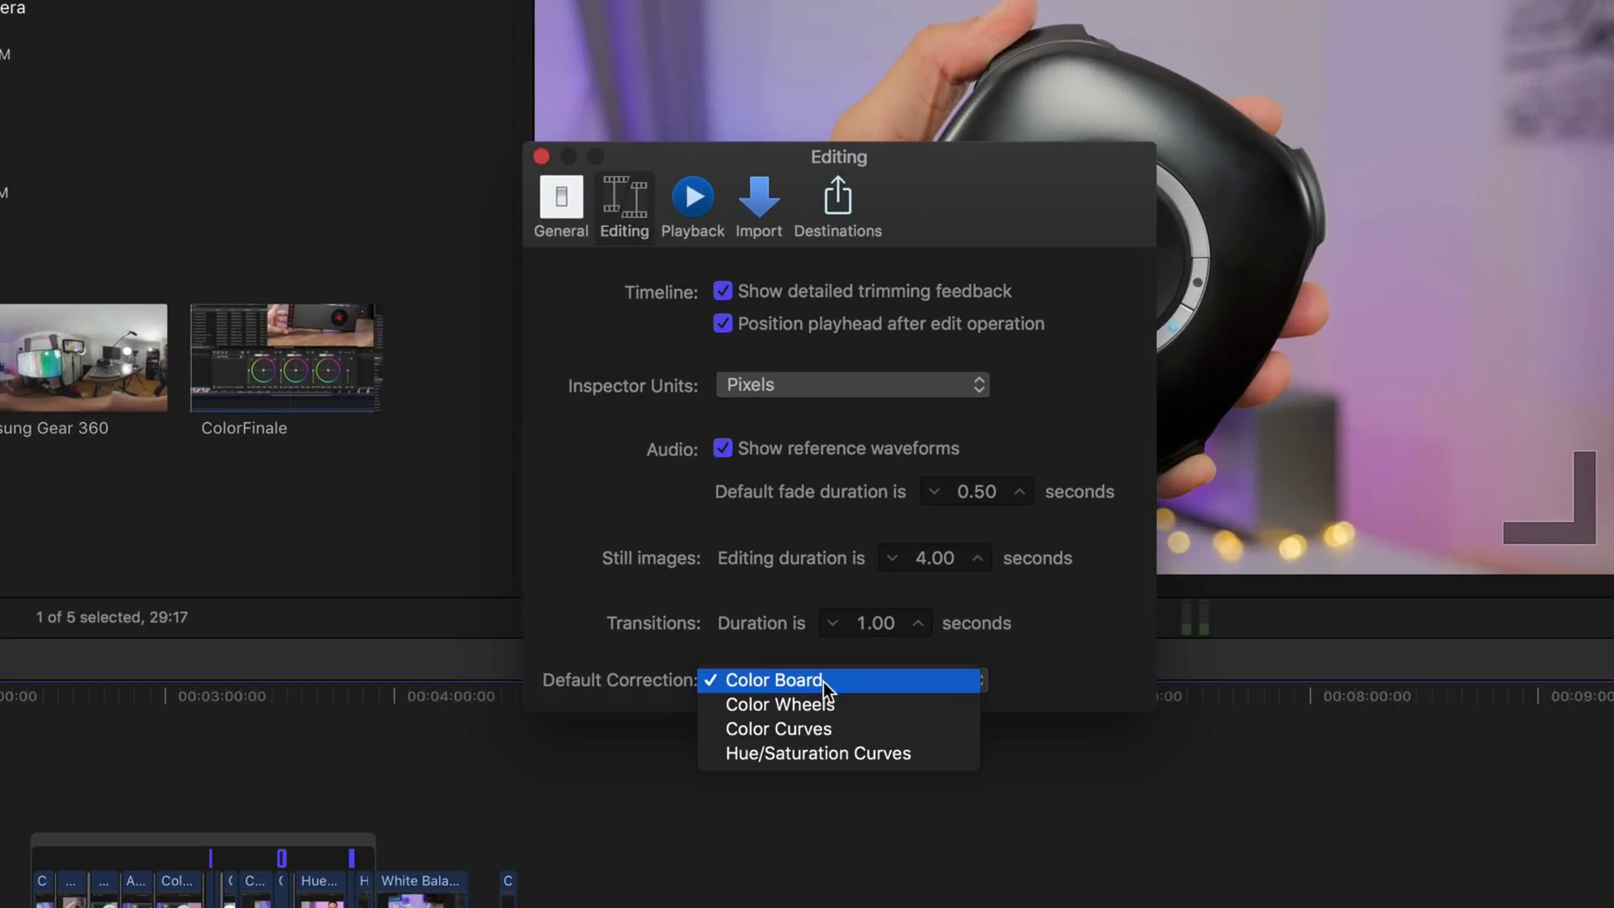
left_click(891, 708)
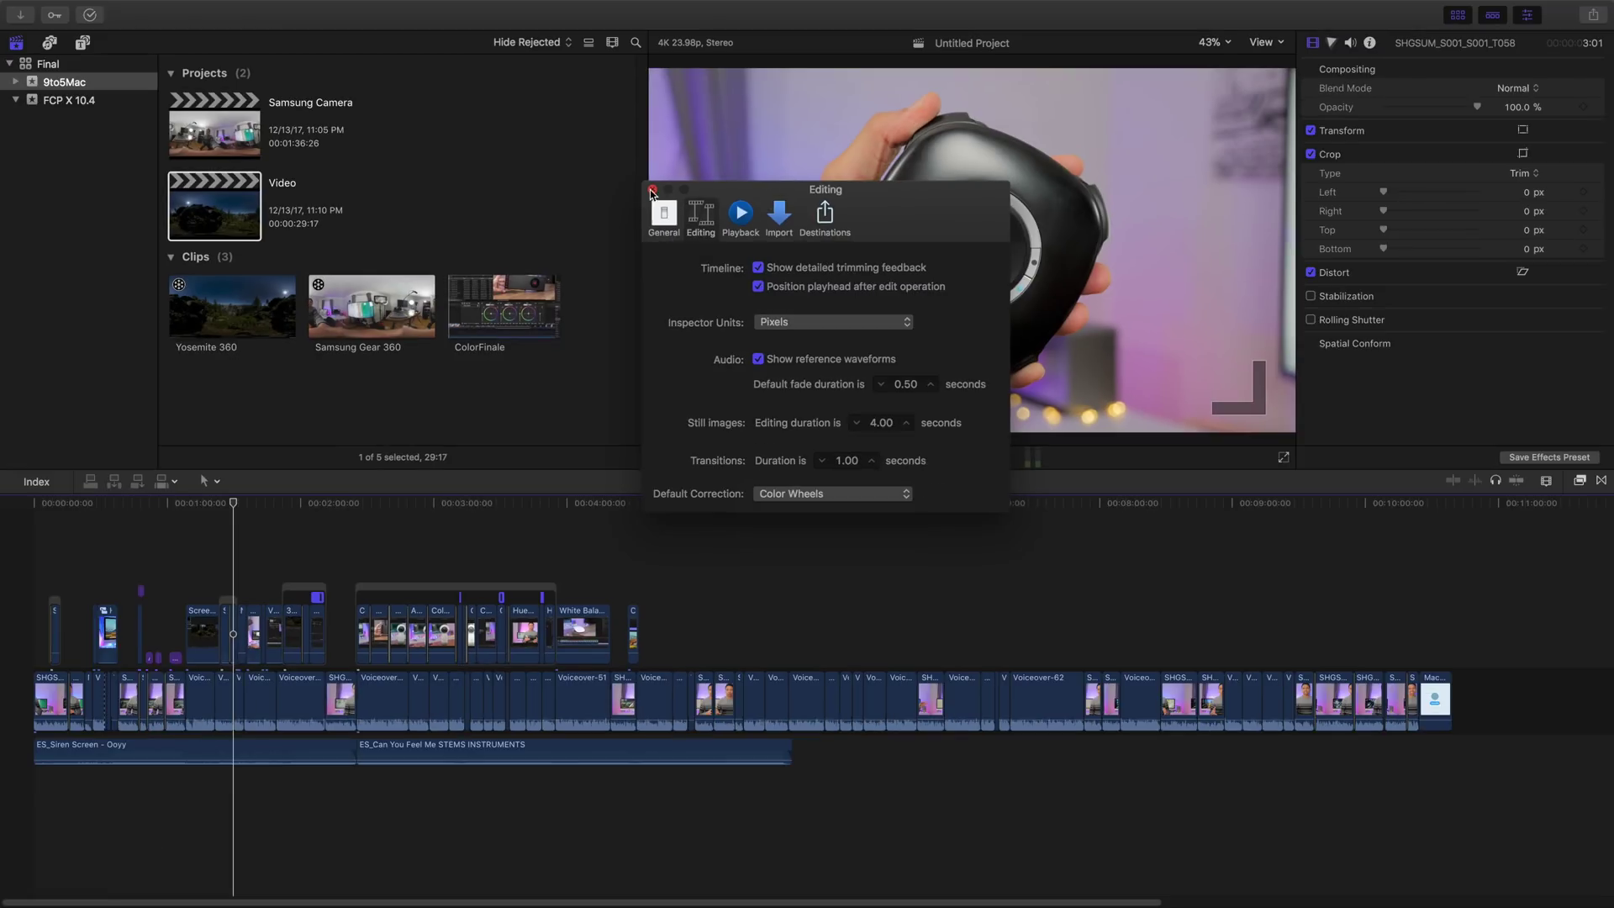
left_click(541, 157)
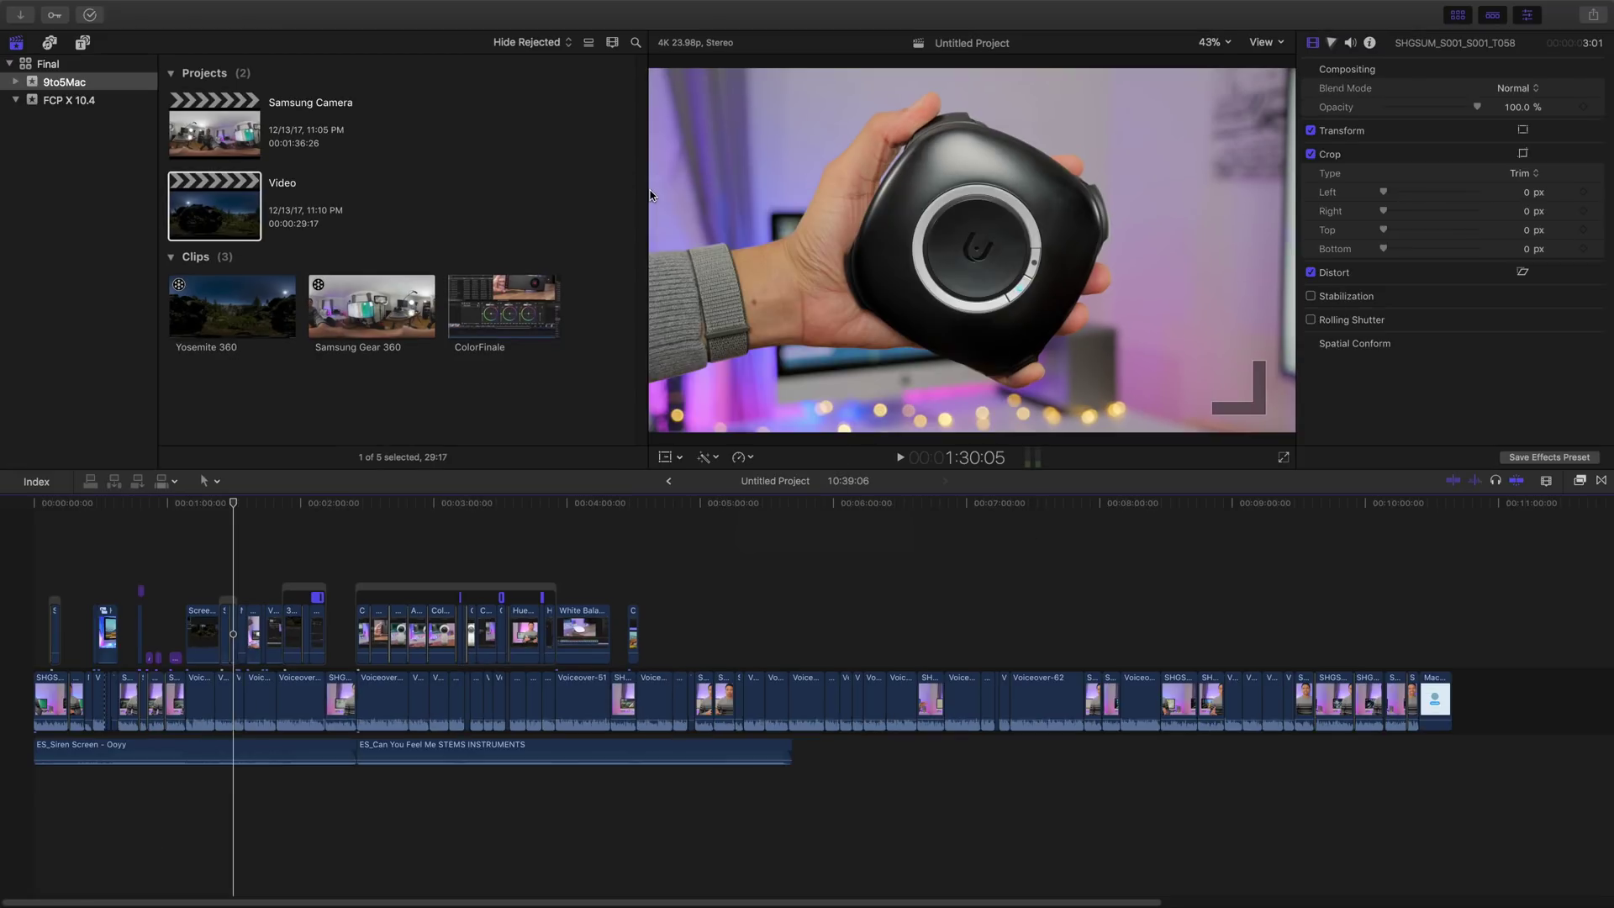
left_click(1332, 44)
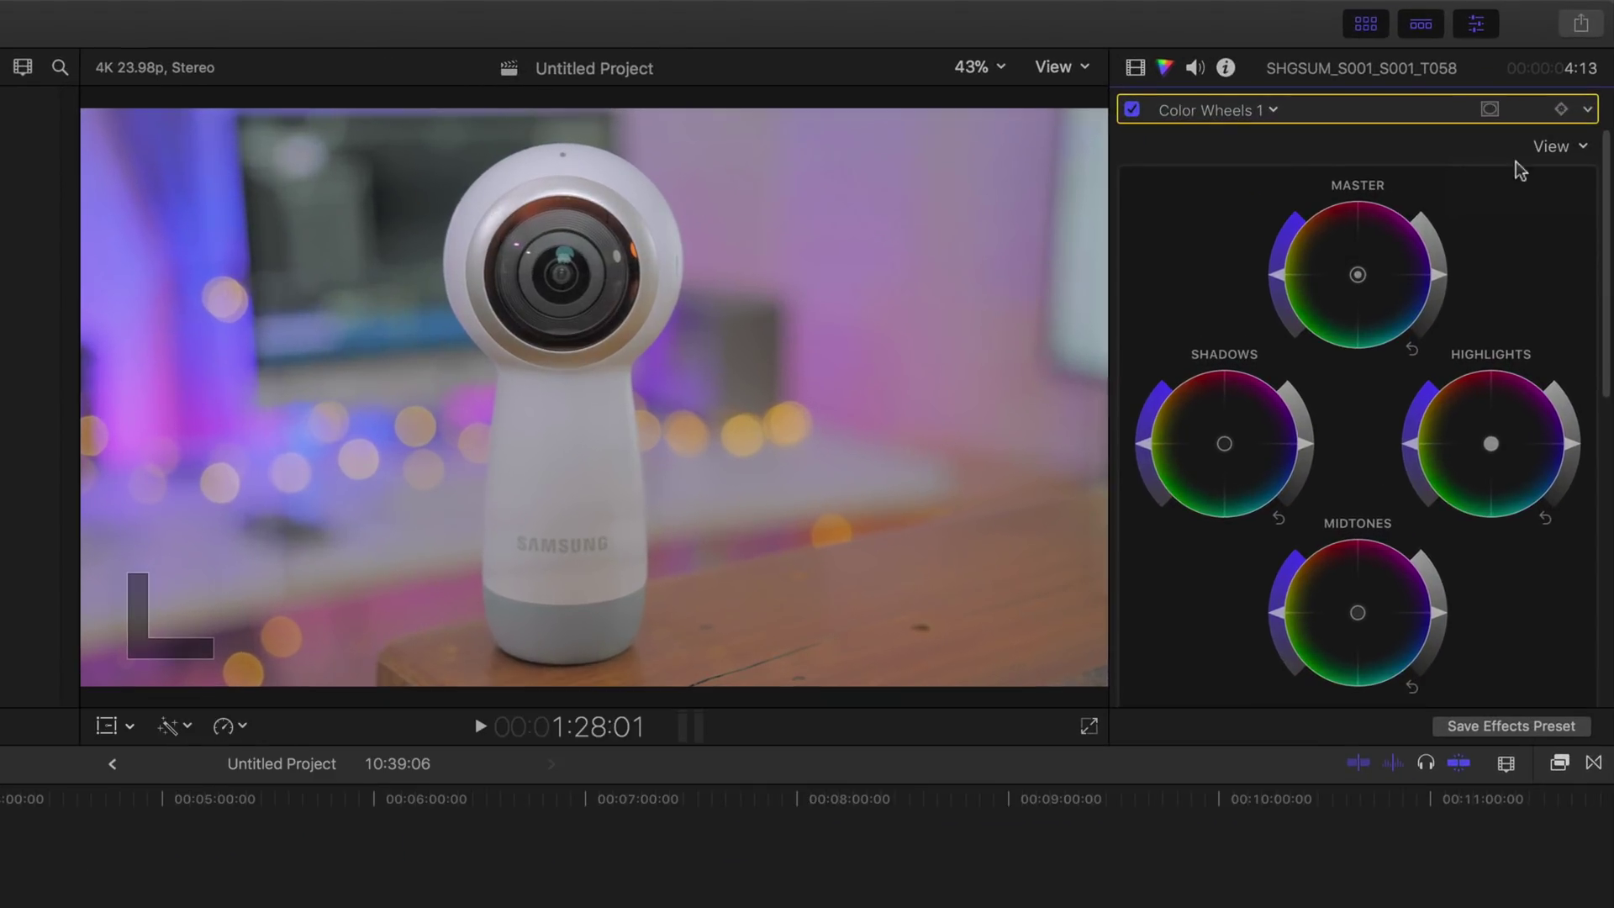
- Show one color wheel at a time and cycle through Midtones, Highlights, Shadows and Master
left_click(1579, 93)
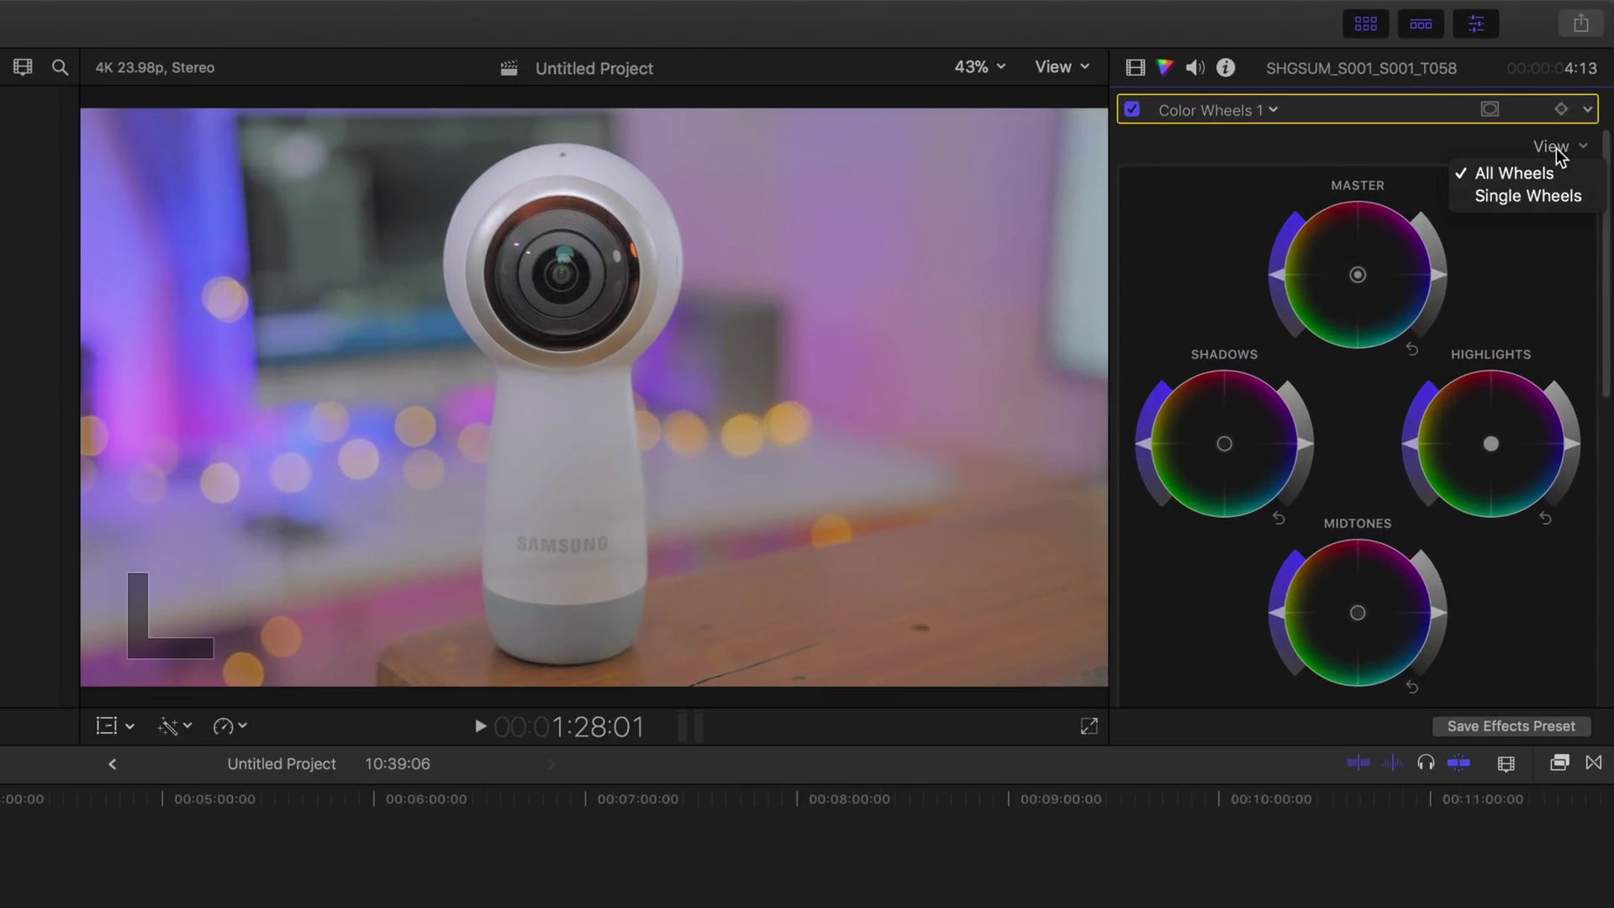
left_click(1528, 195)
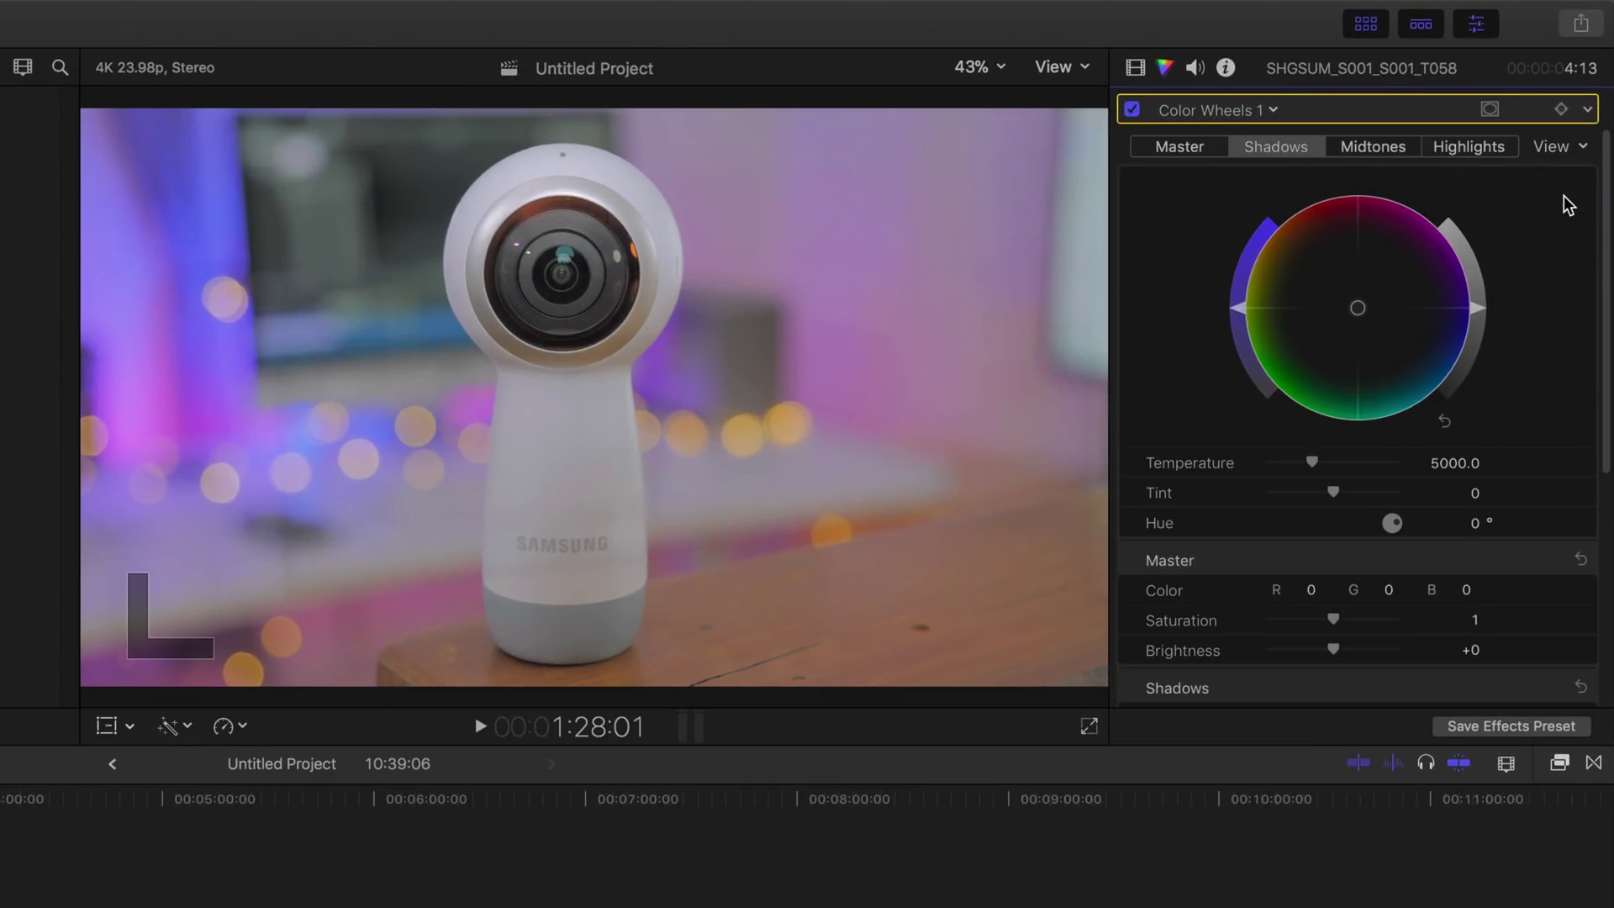
left_click(1385, 146)
left_click(1478, 150)
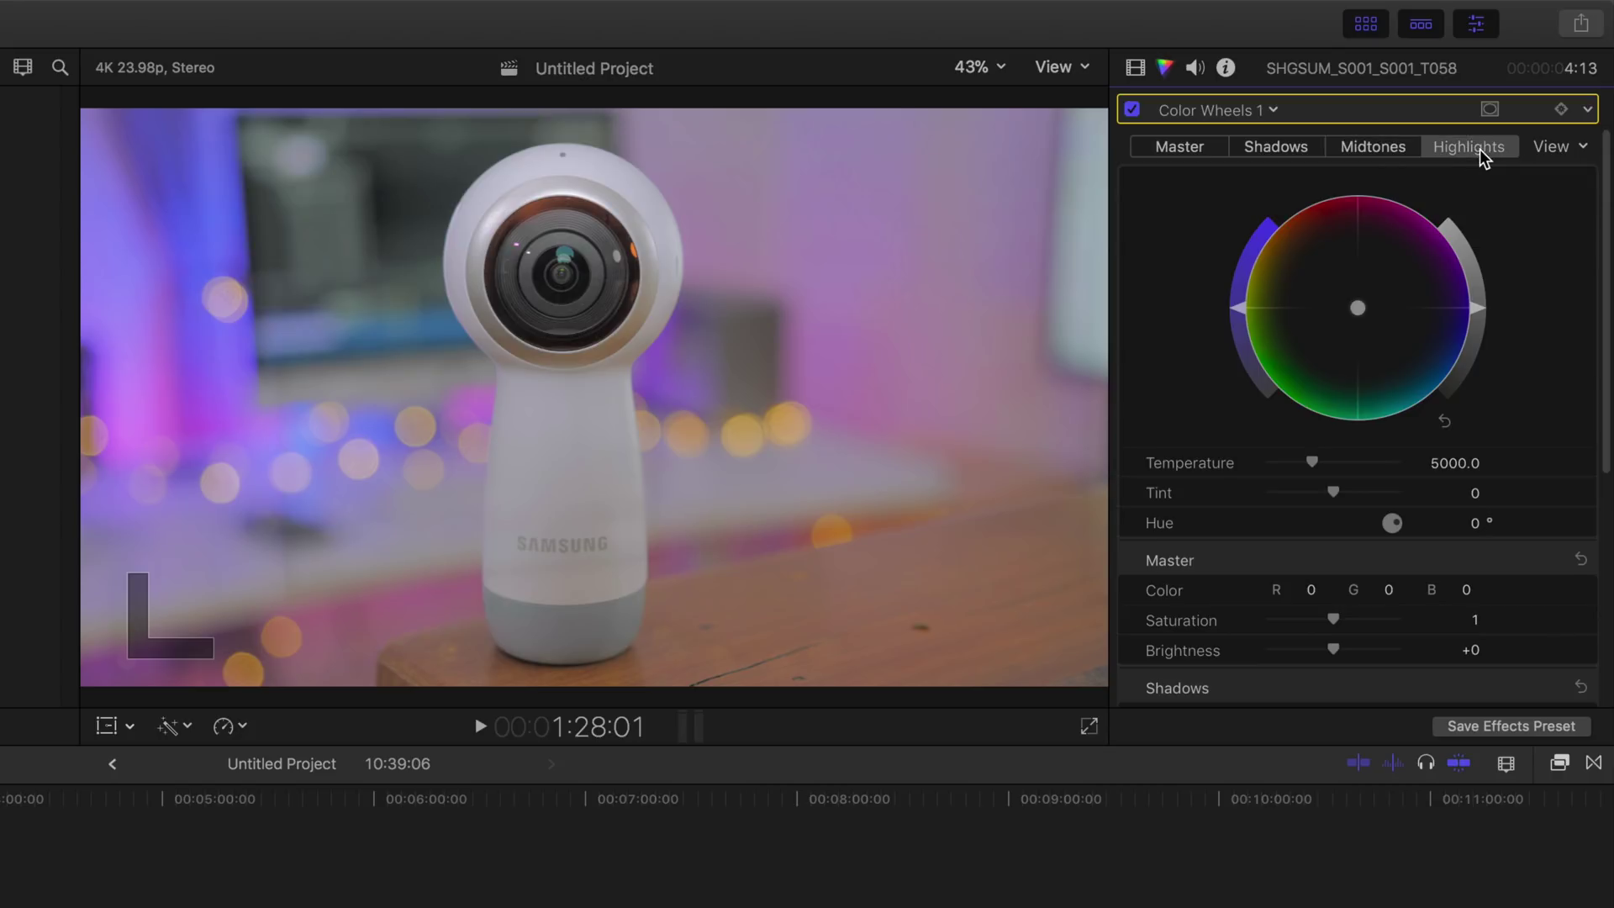
left_click(1301, 148)
left_click(1184, 151)
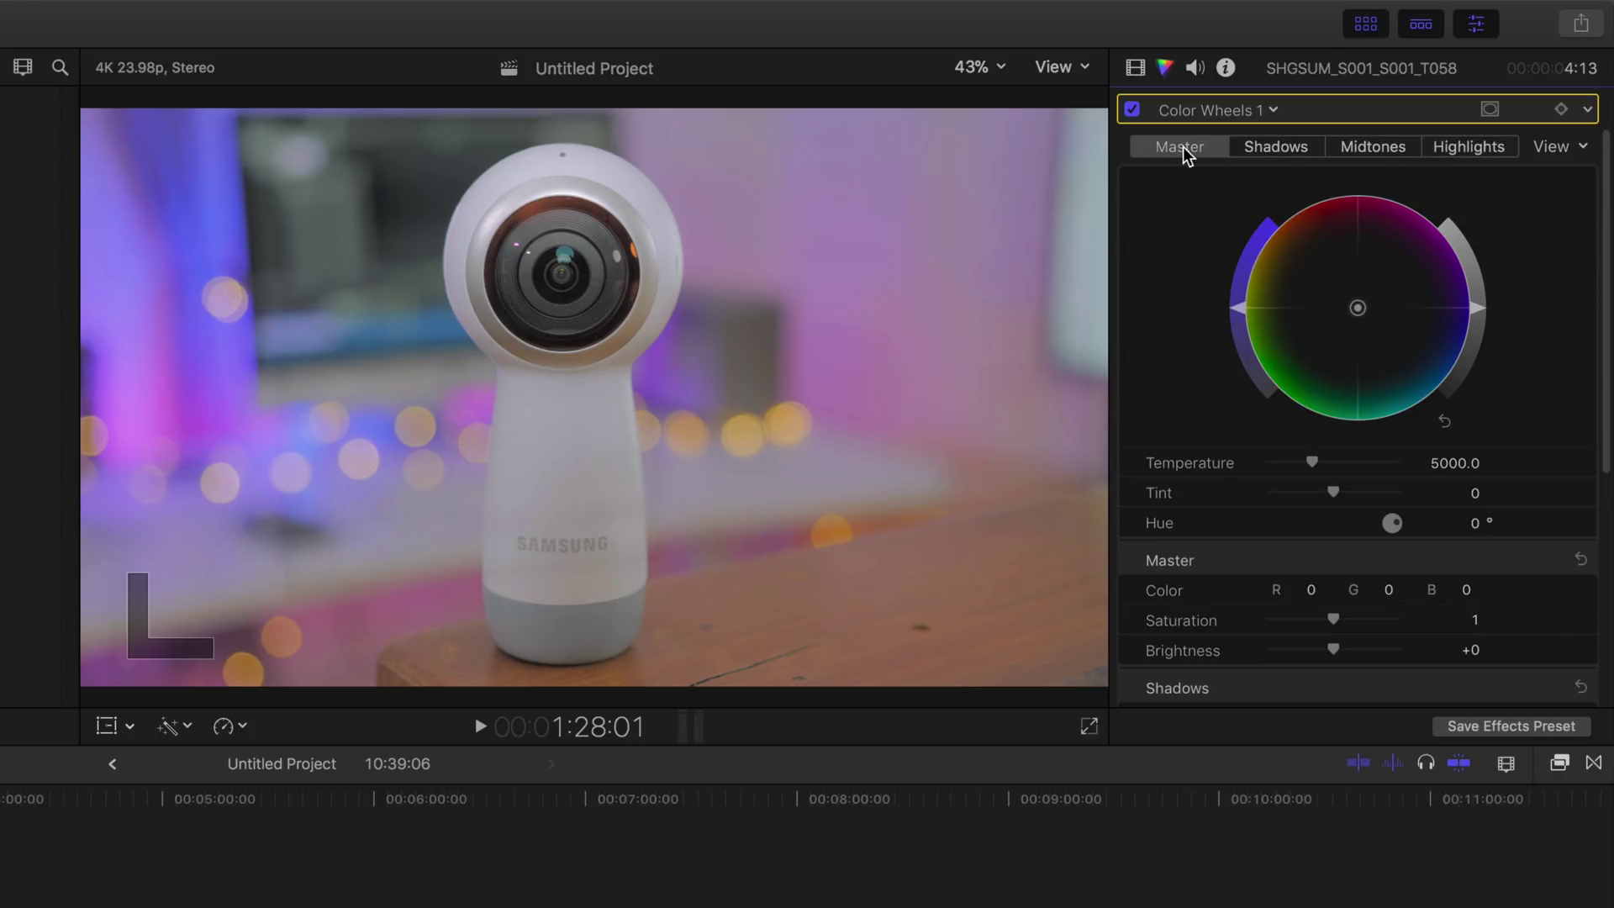
- Switch to Color Curves 1 in single-curve layout and view the red, green and blue curves
left_click(1218, 115)
left_click(1273, 200)
left_click(1569, 149)
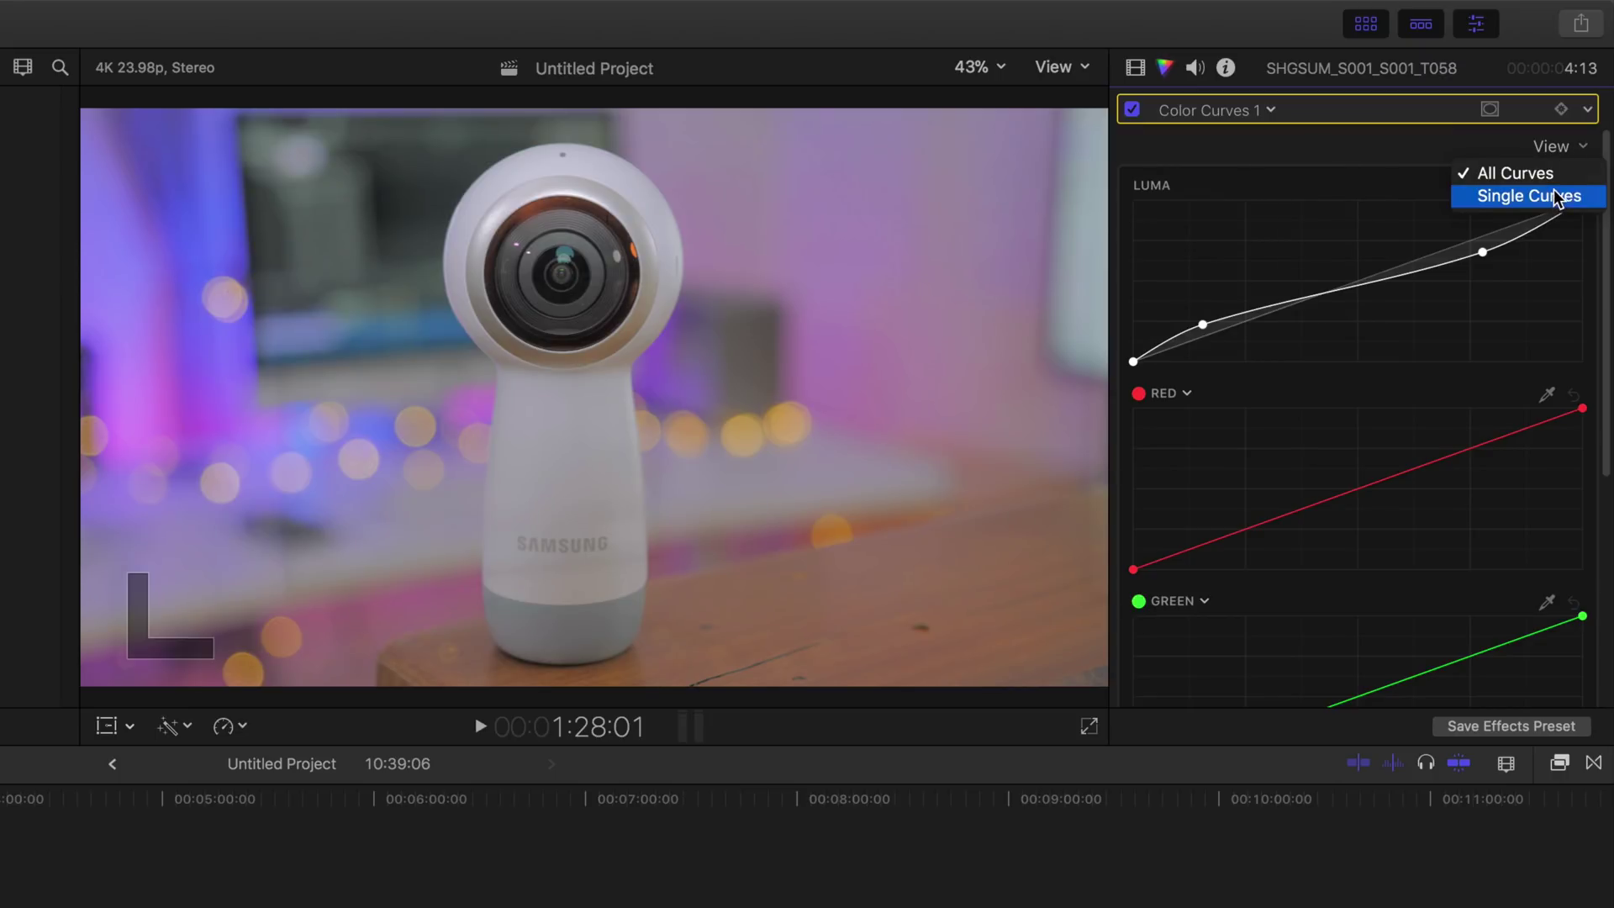
left_click(1558, 199)
left_click(1286, 147)
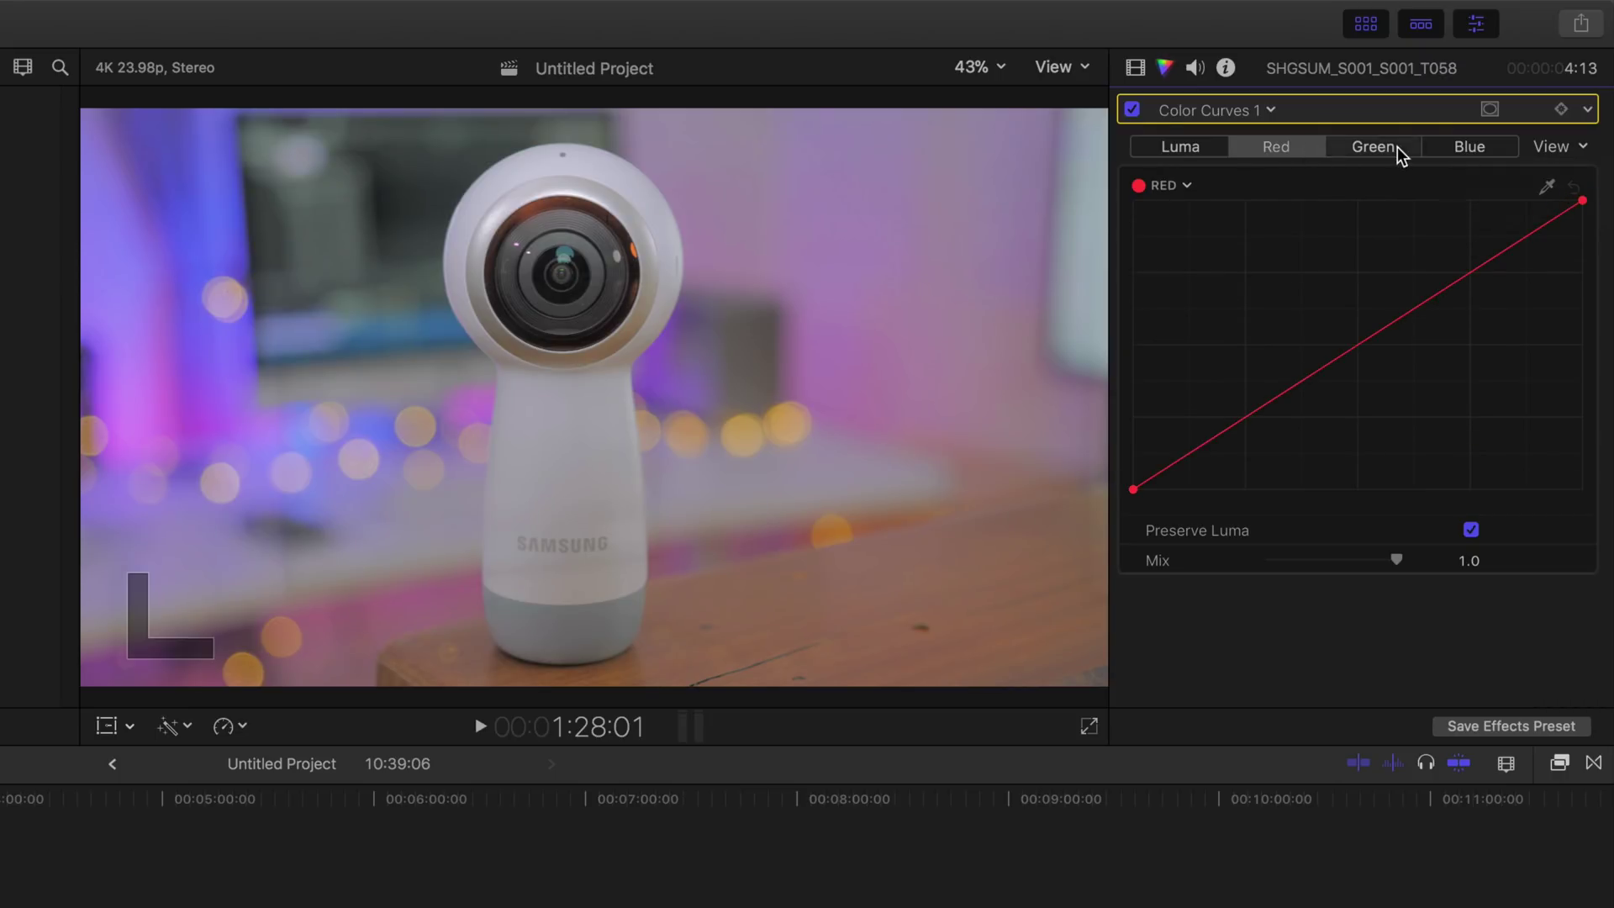
left_click(1373, 148)
left_click(1482, 148)
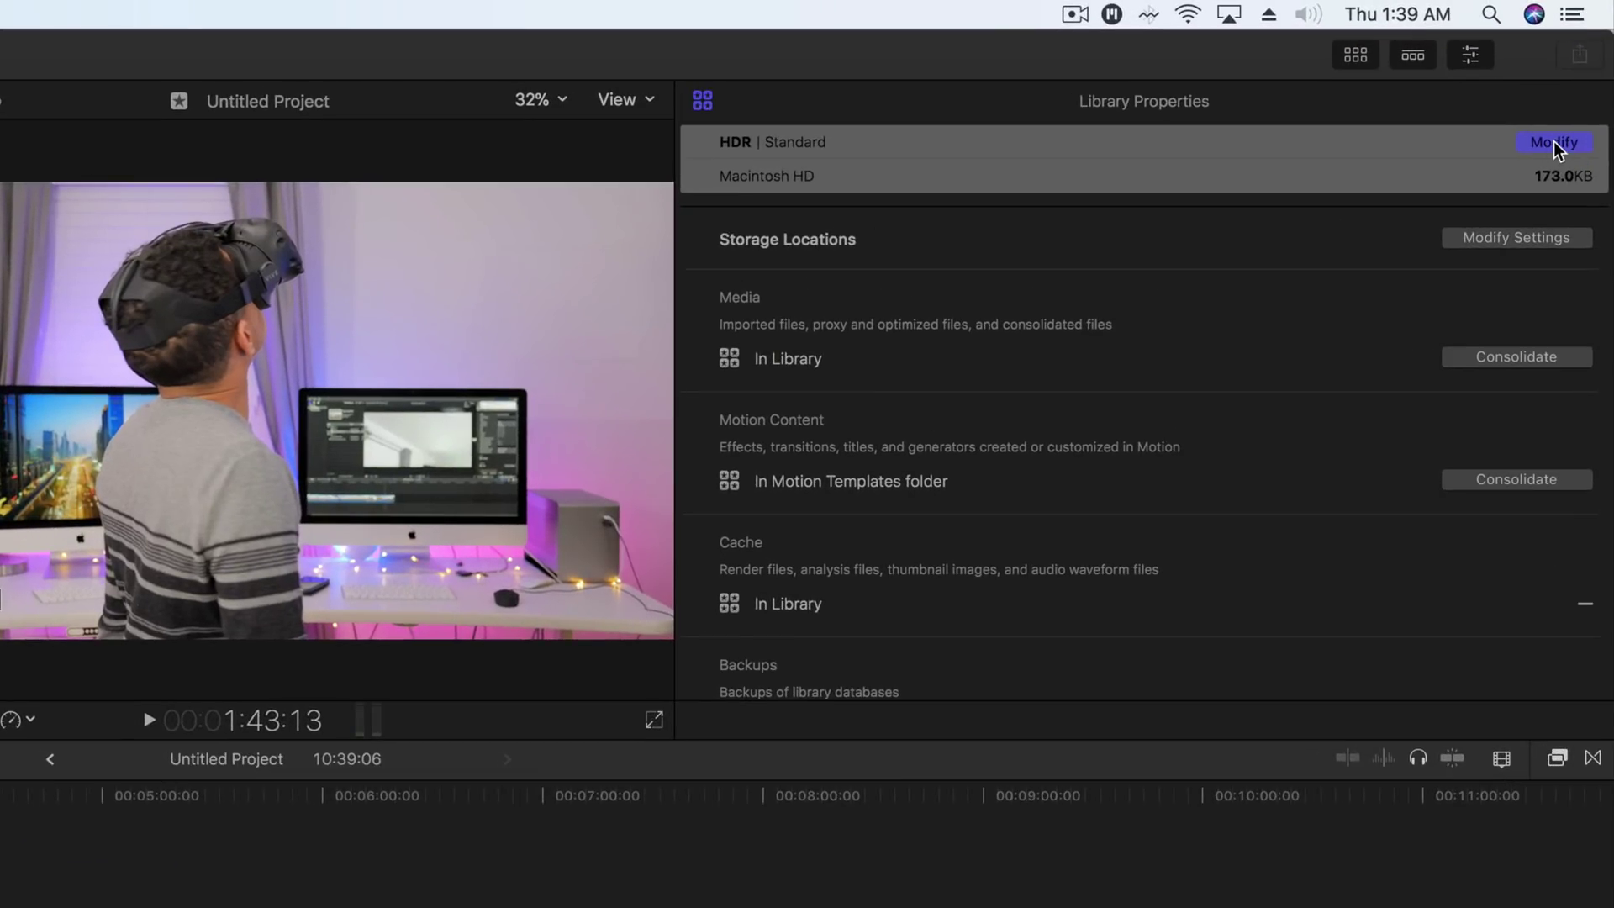
- Modify the HDR library's Color Processing to Wide Gamut HDR and confirm the change
left_click(1554, 142)
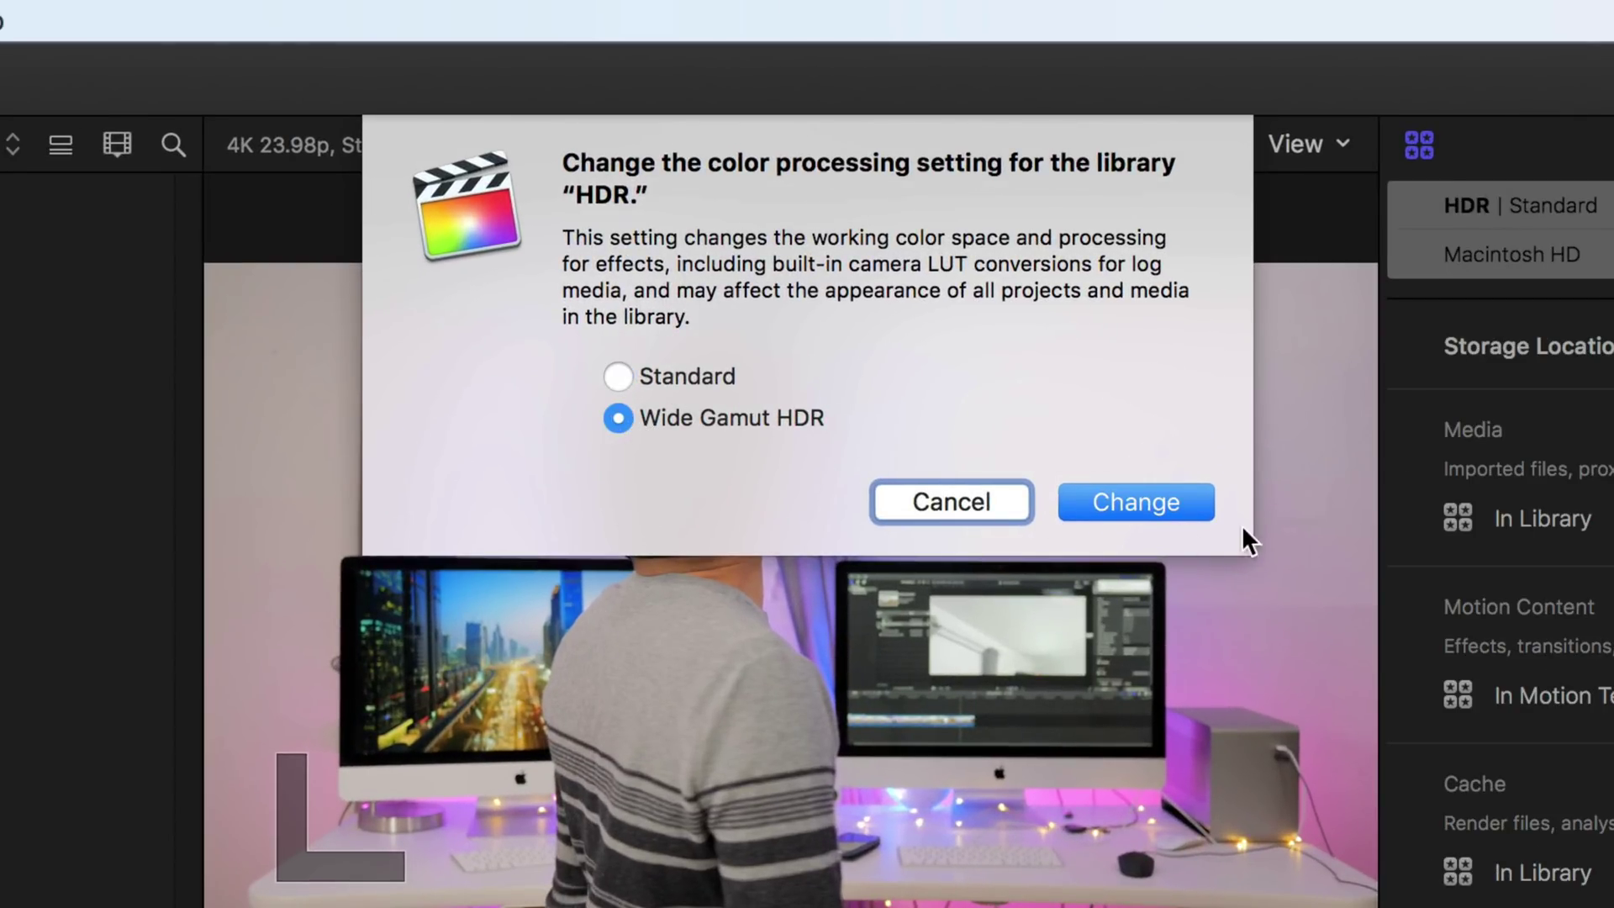
left_click(1141, 509)
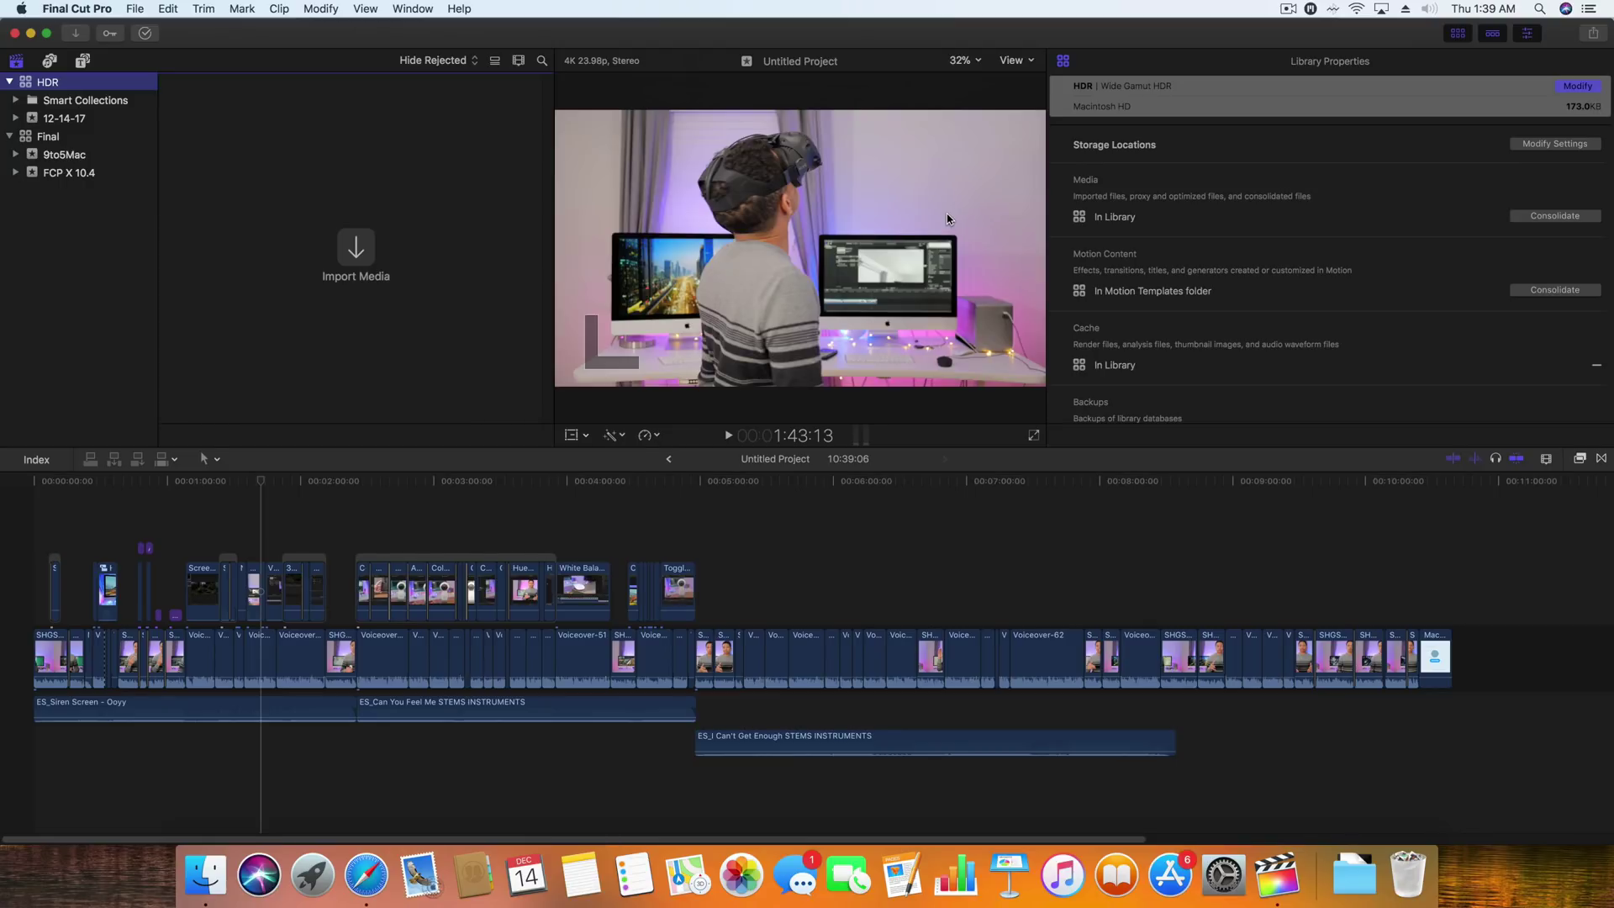
left_click(293, 165)
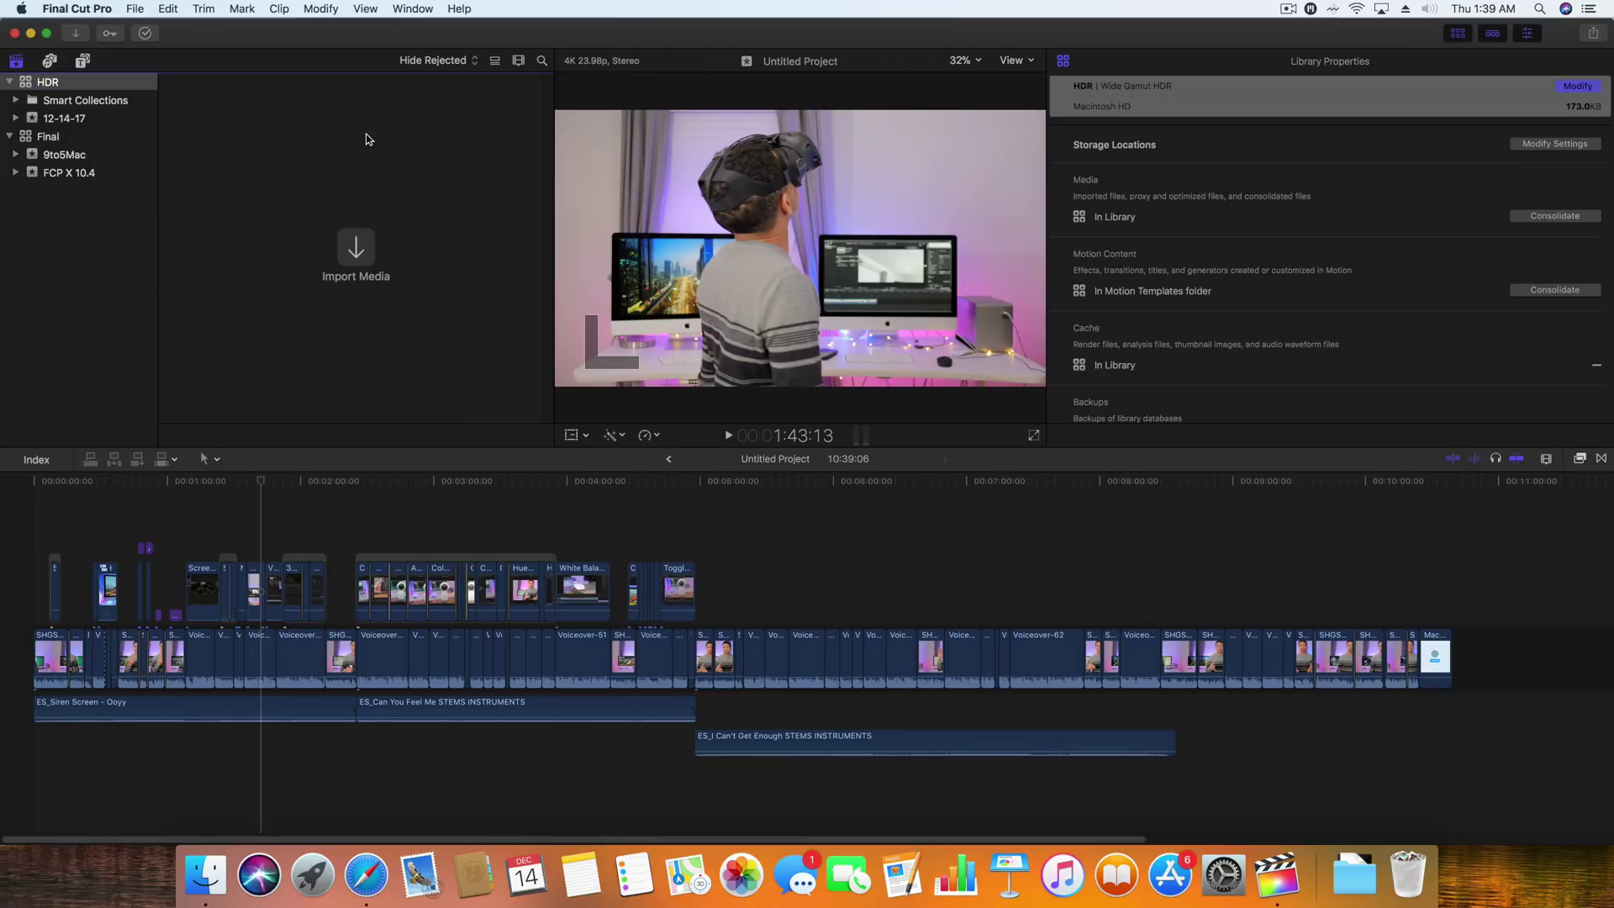
key("super+n")
- Create a custom 4K 3840x2160 30p project using Wide Gamut HDR - Rec. 2020 HLG colour space
left_click(678, 203)
left_click(751, 187)
left_click(753, 147)
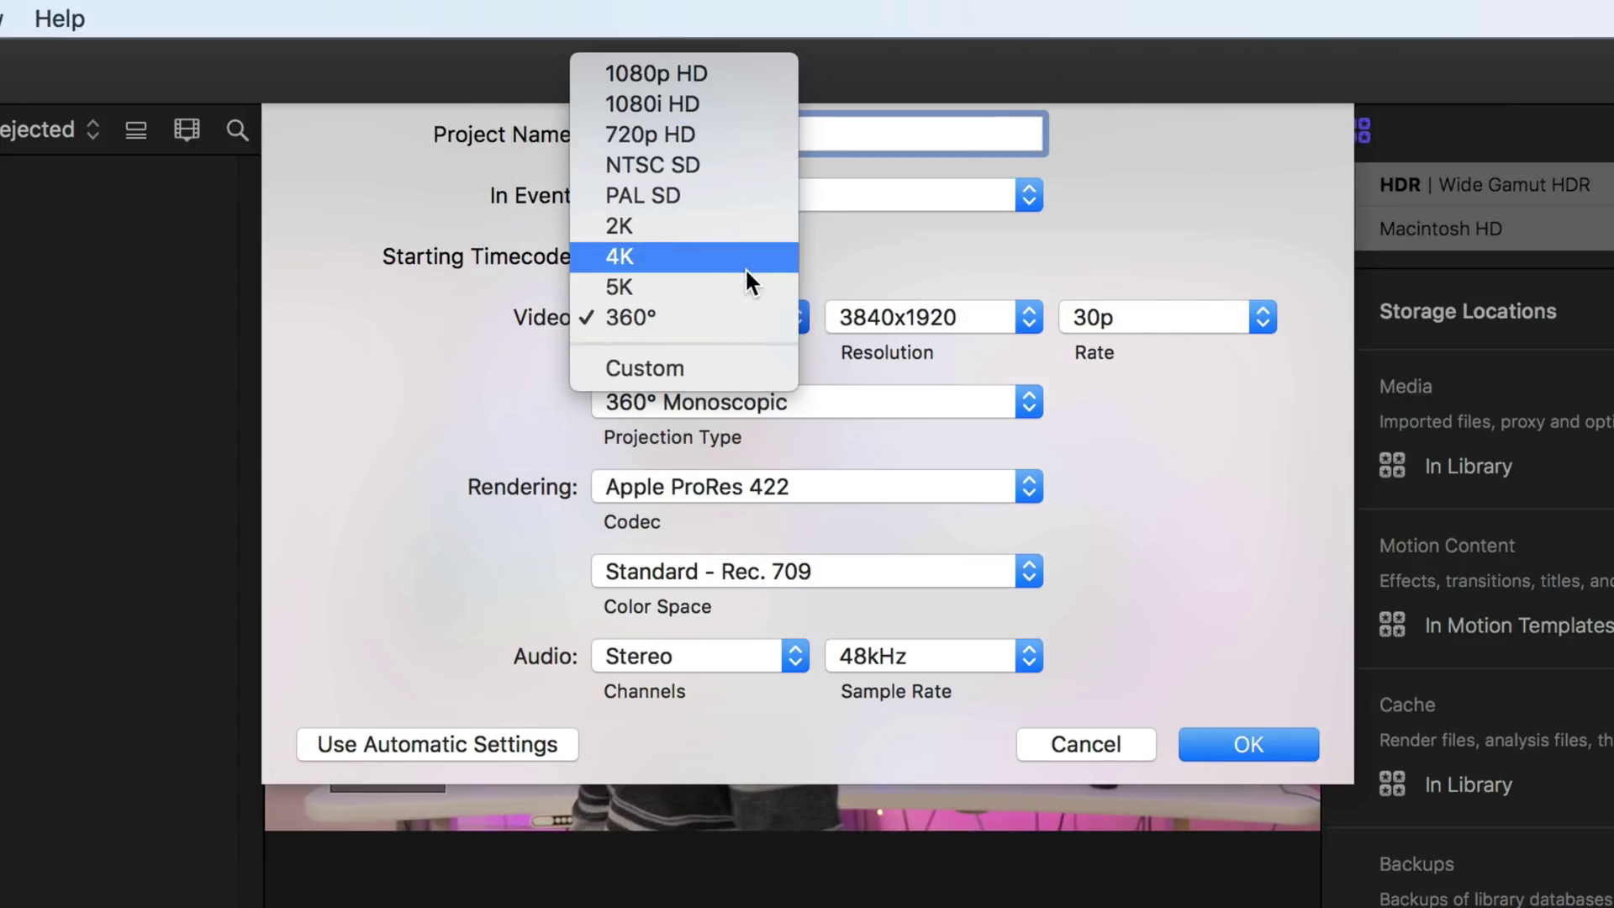
left_click(744, 267)
left_click(875, 488)
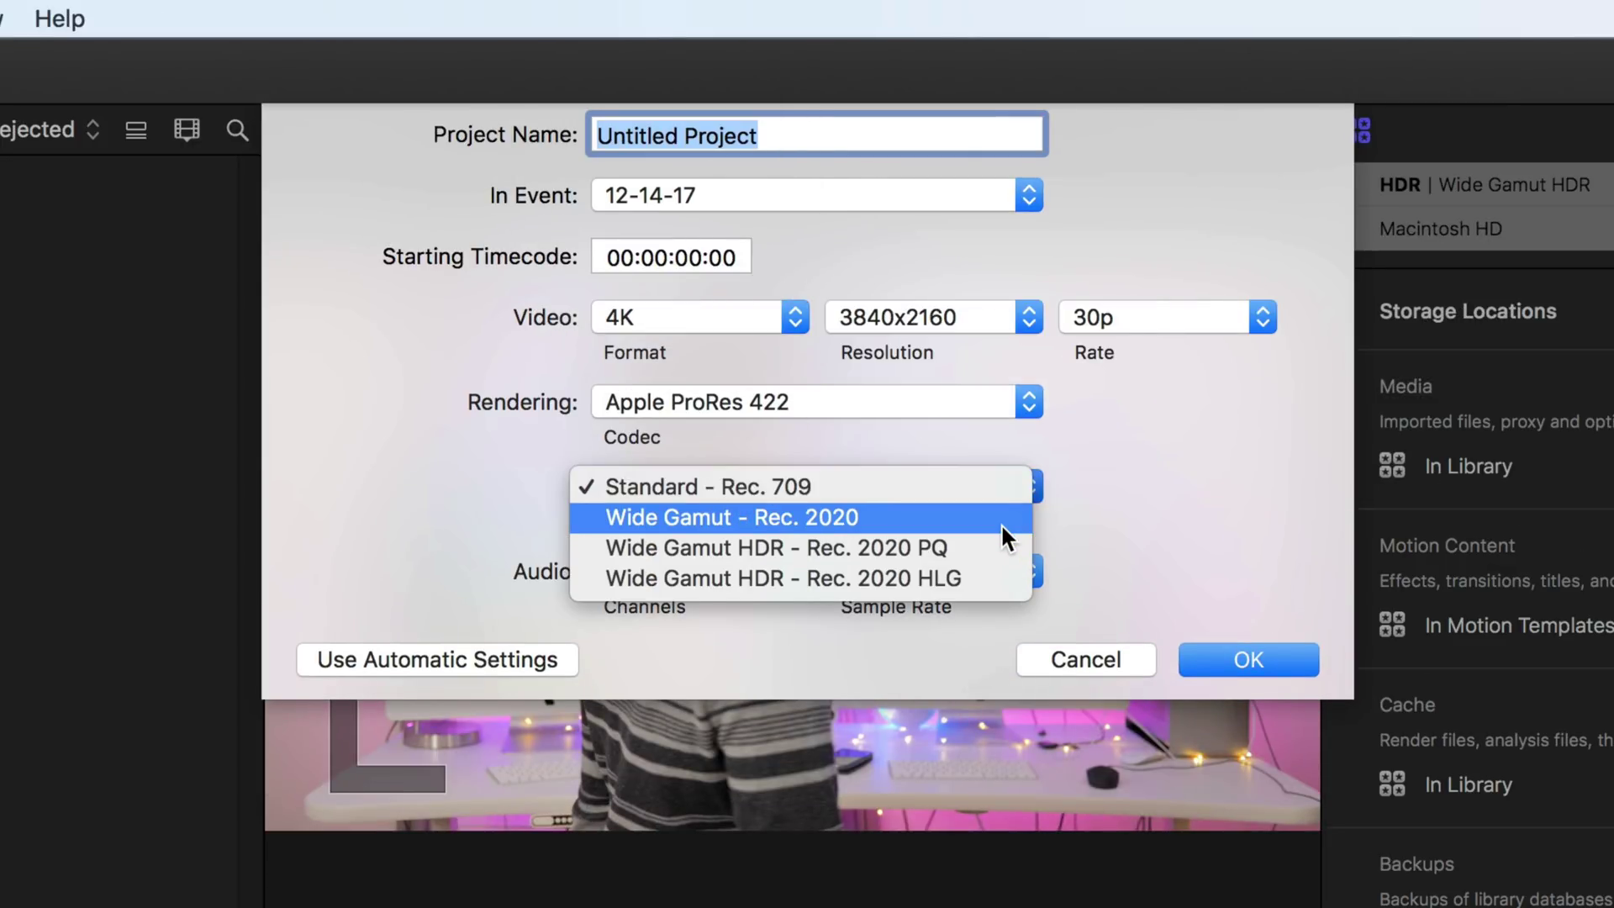
left_click(1005, 575)
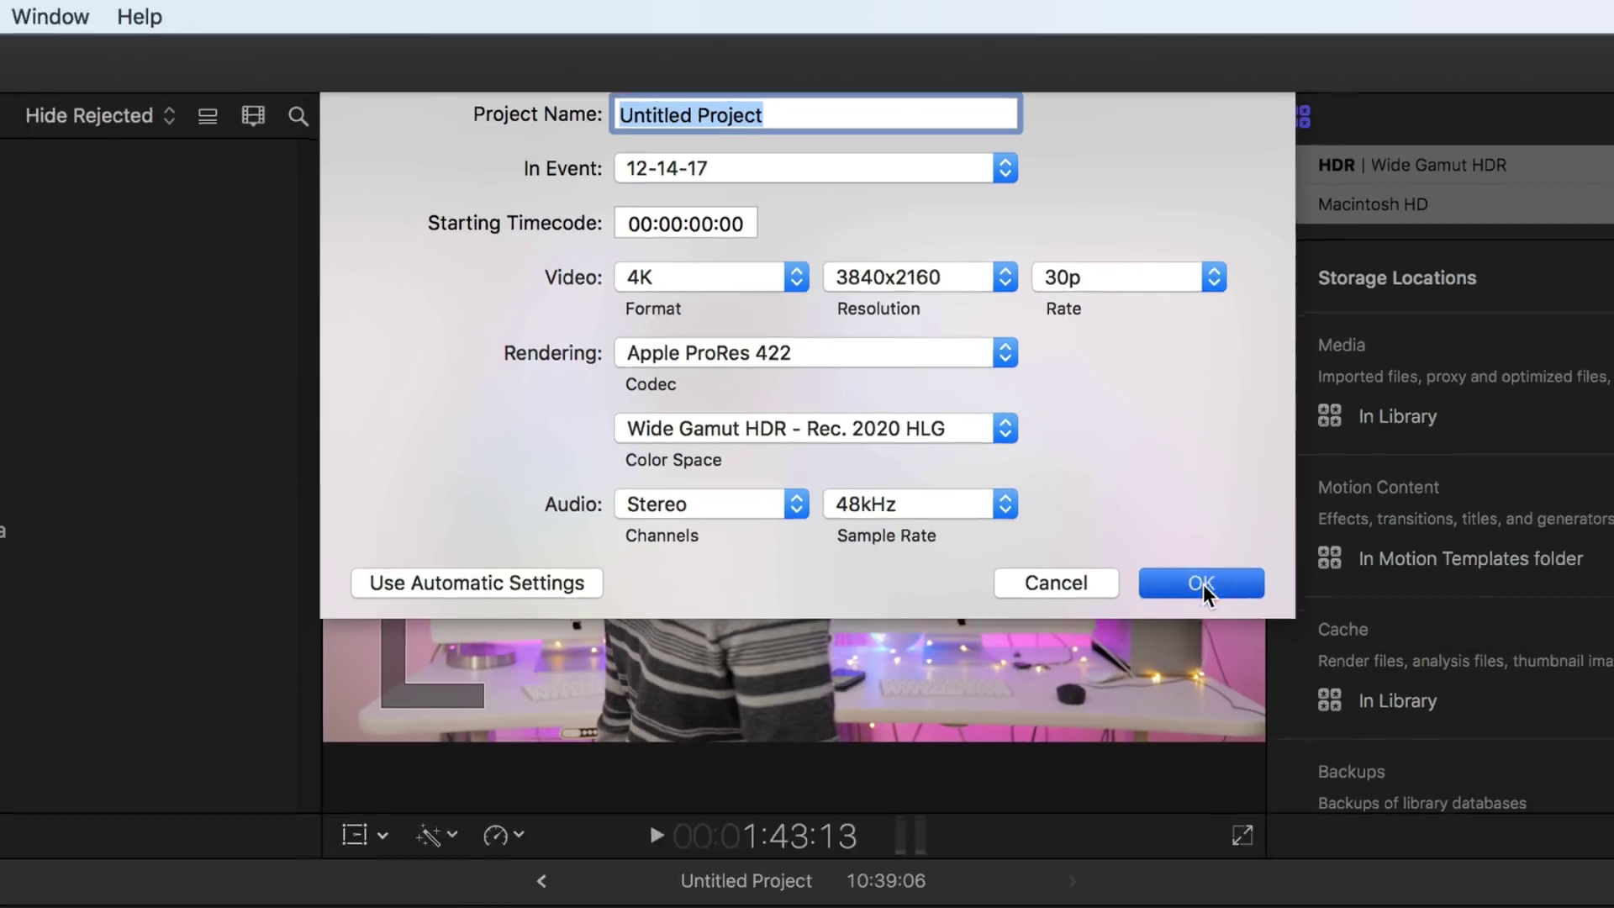
left_click(1249, 659)
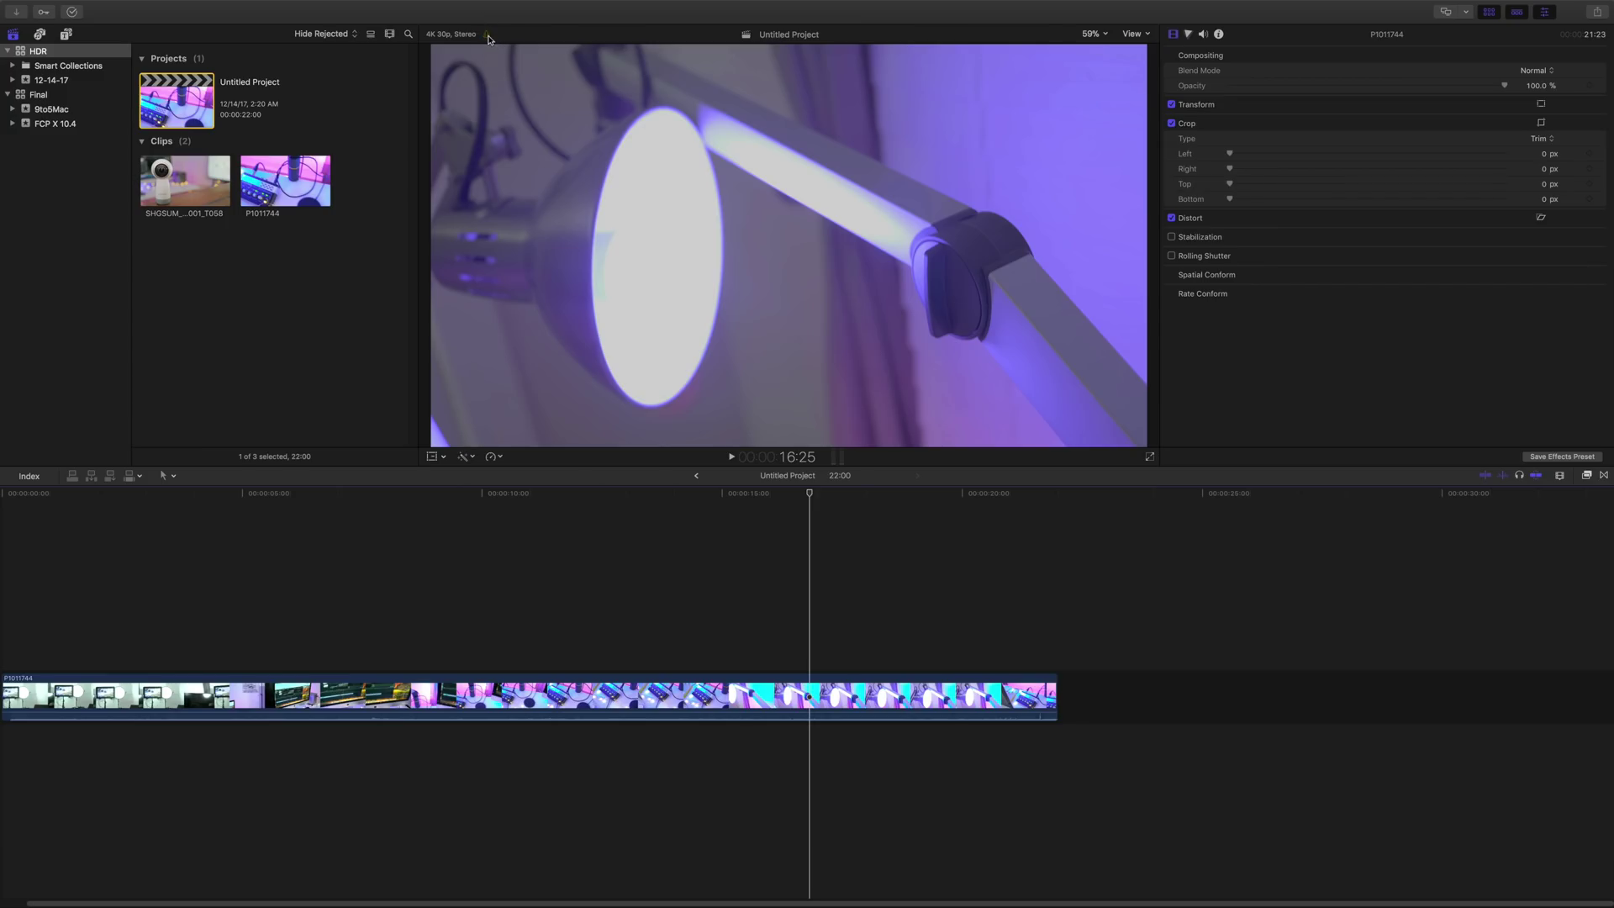
left_click(487, 35)
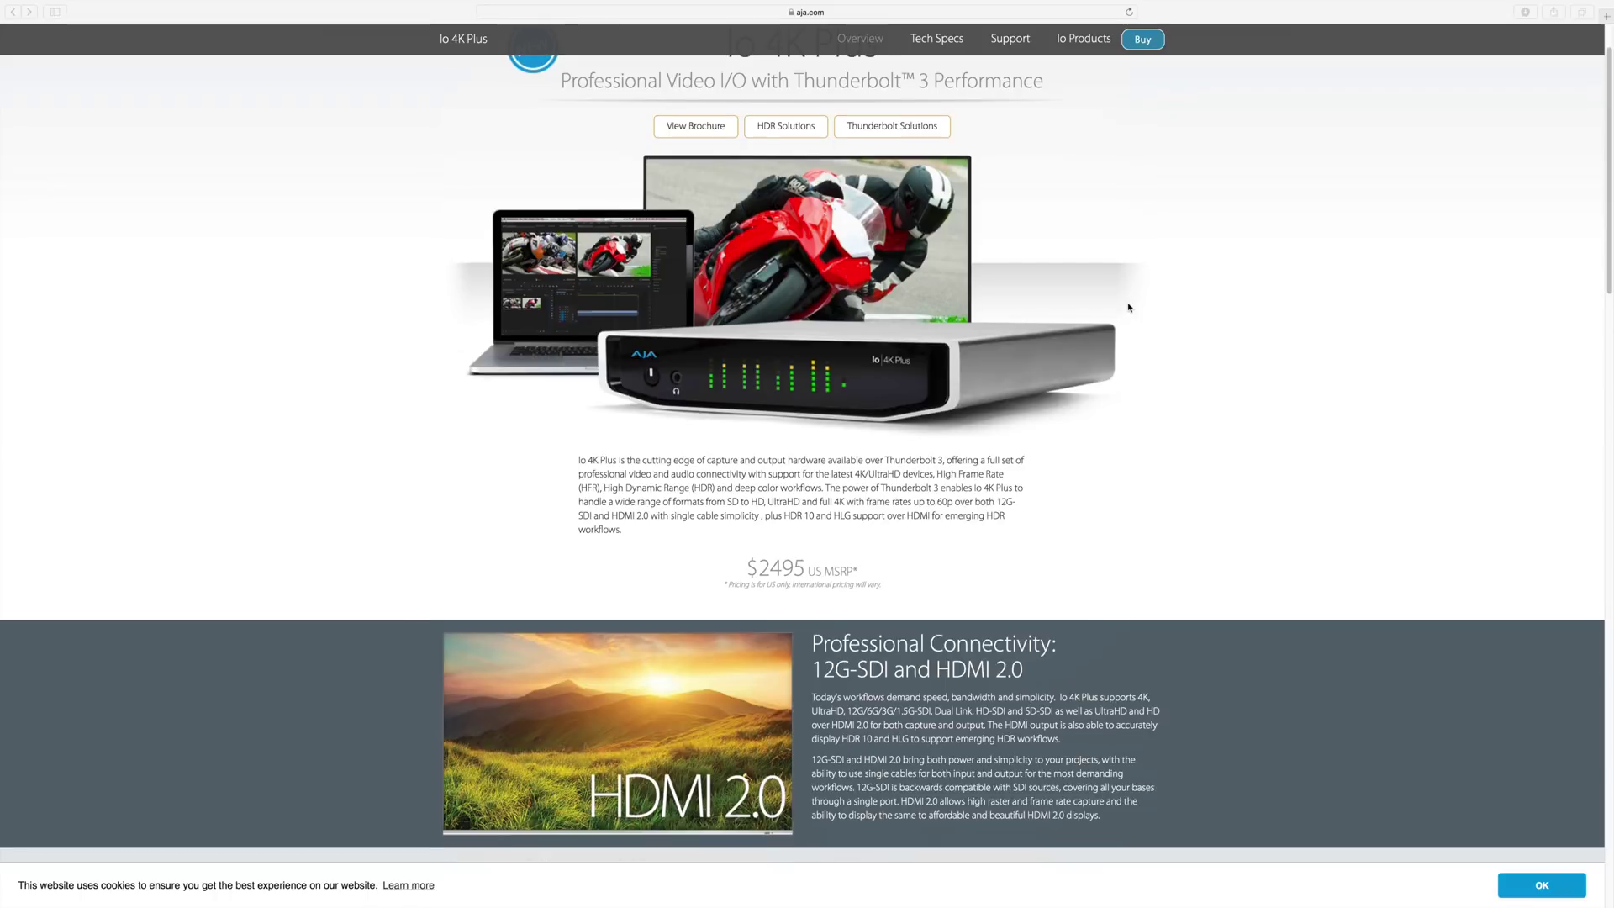
- Browse the AJA Io 4K Plus page, then show Final Cut Pro's Playback preferences
scroll(1129, 308, "up", 2)
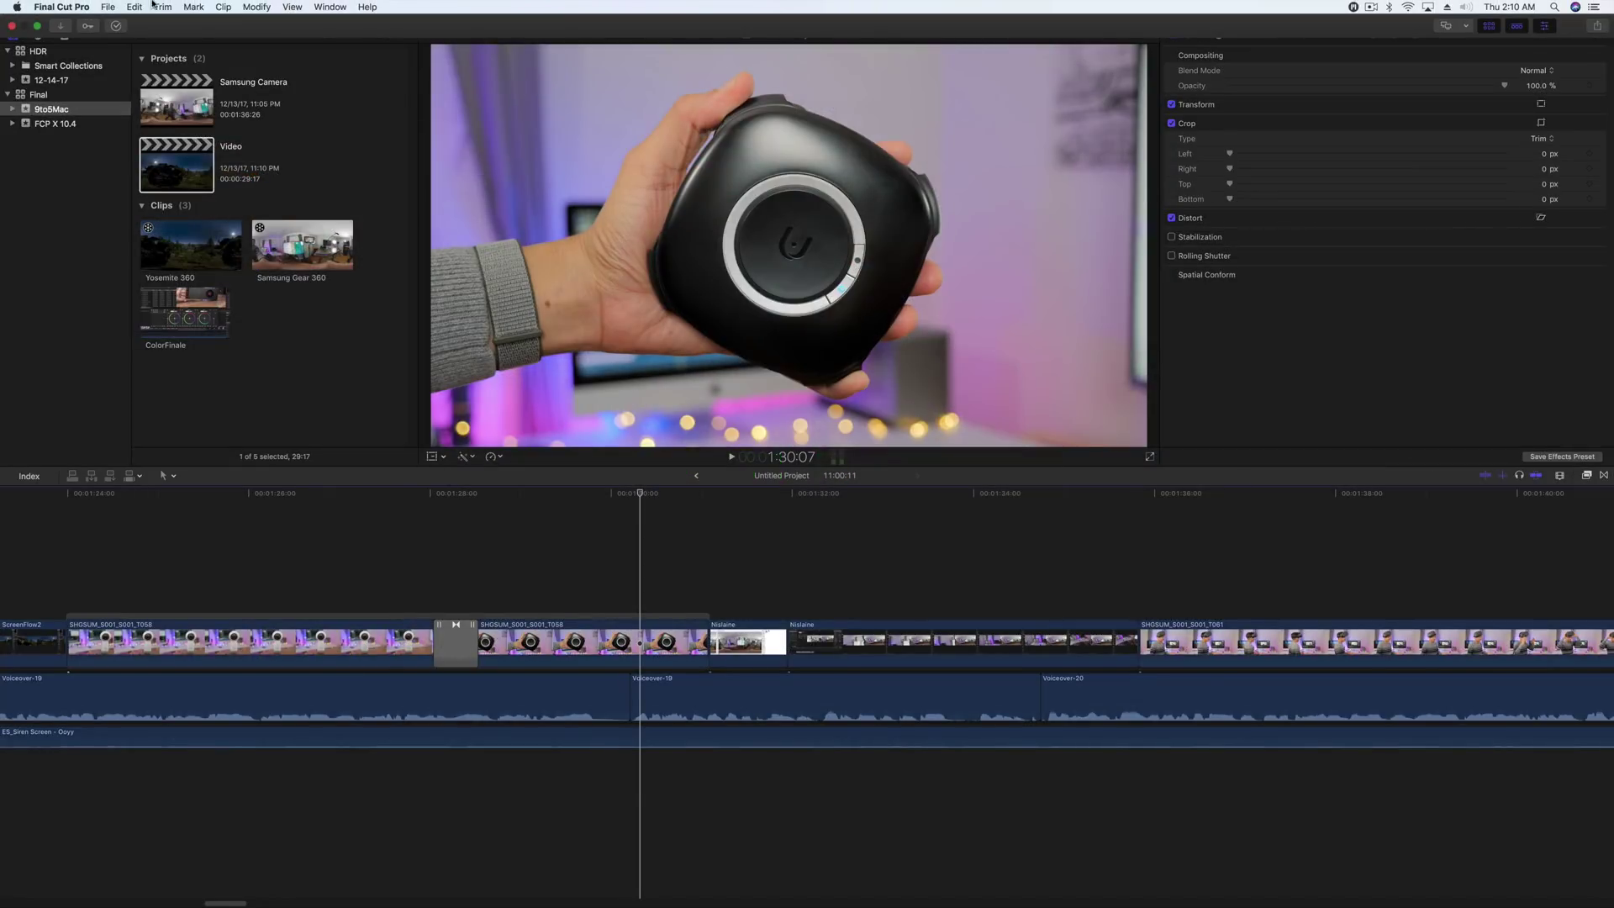
left_click(87, 6)
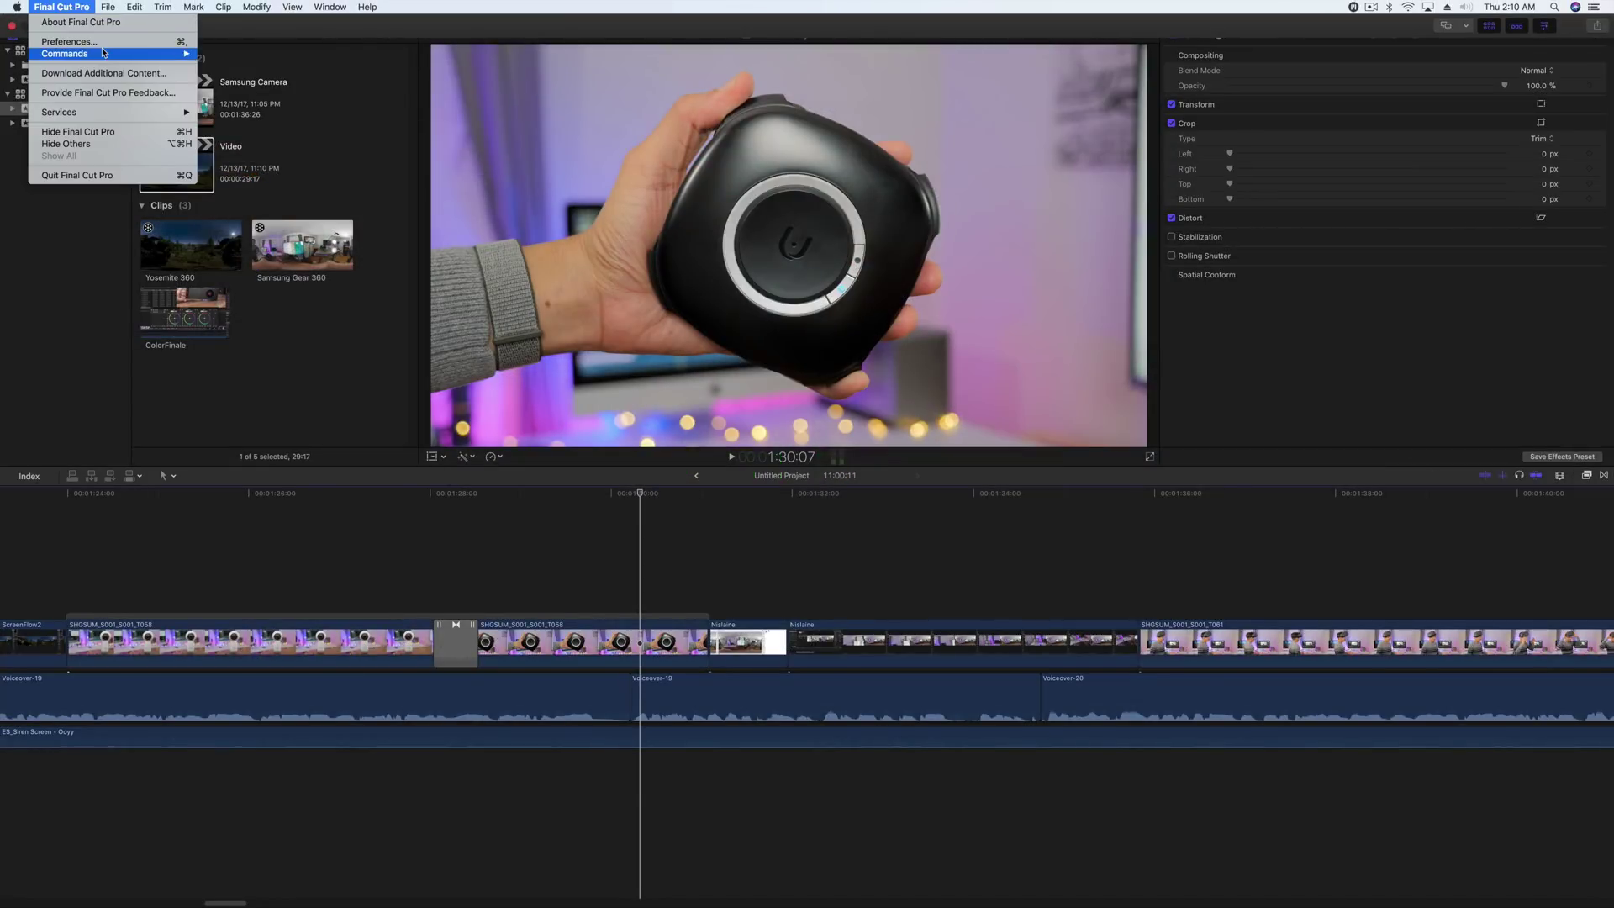
left_click(67, 41)
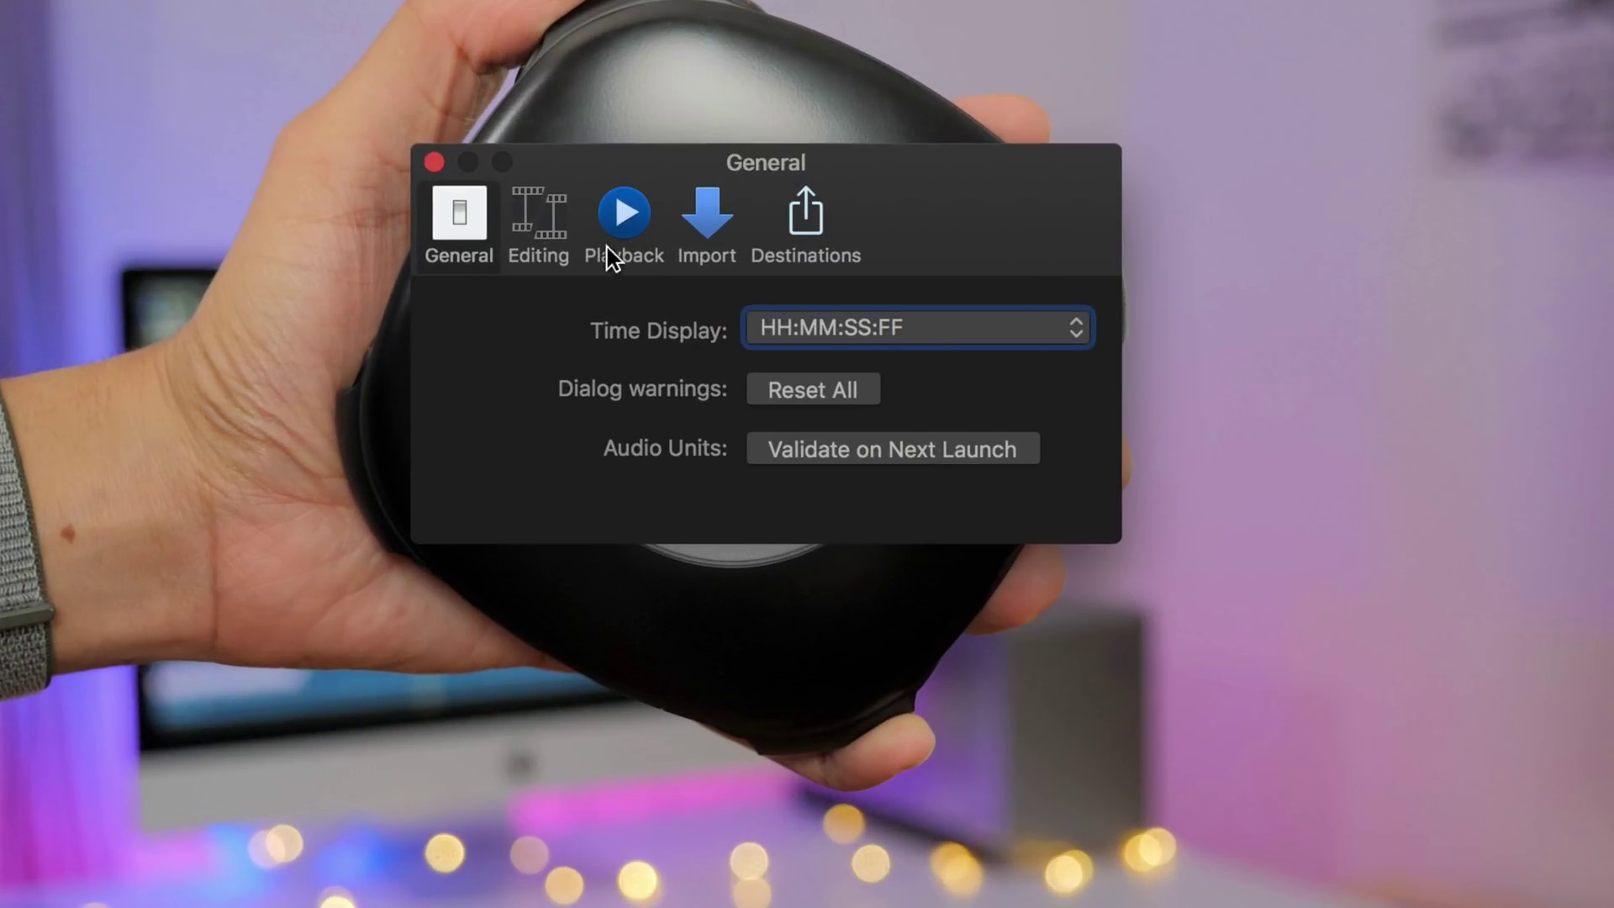
left_click(684, 202)
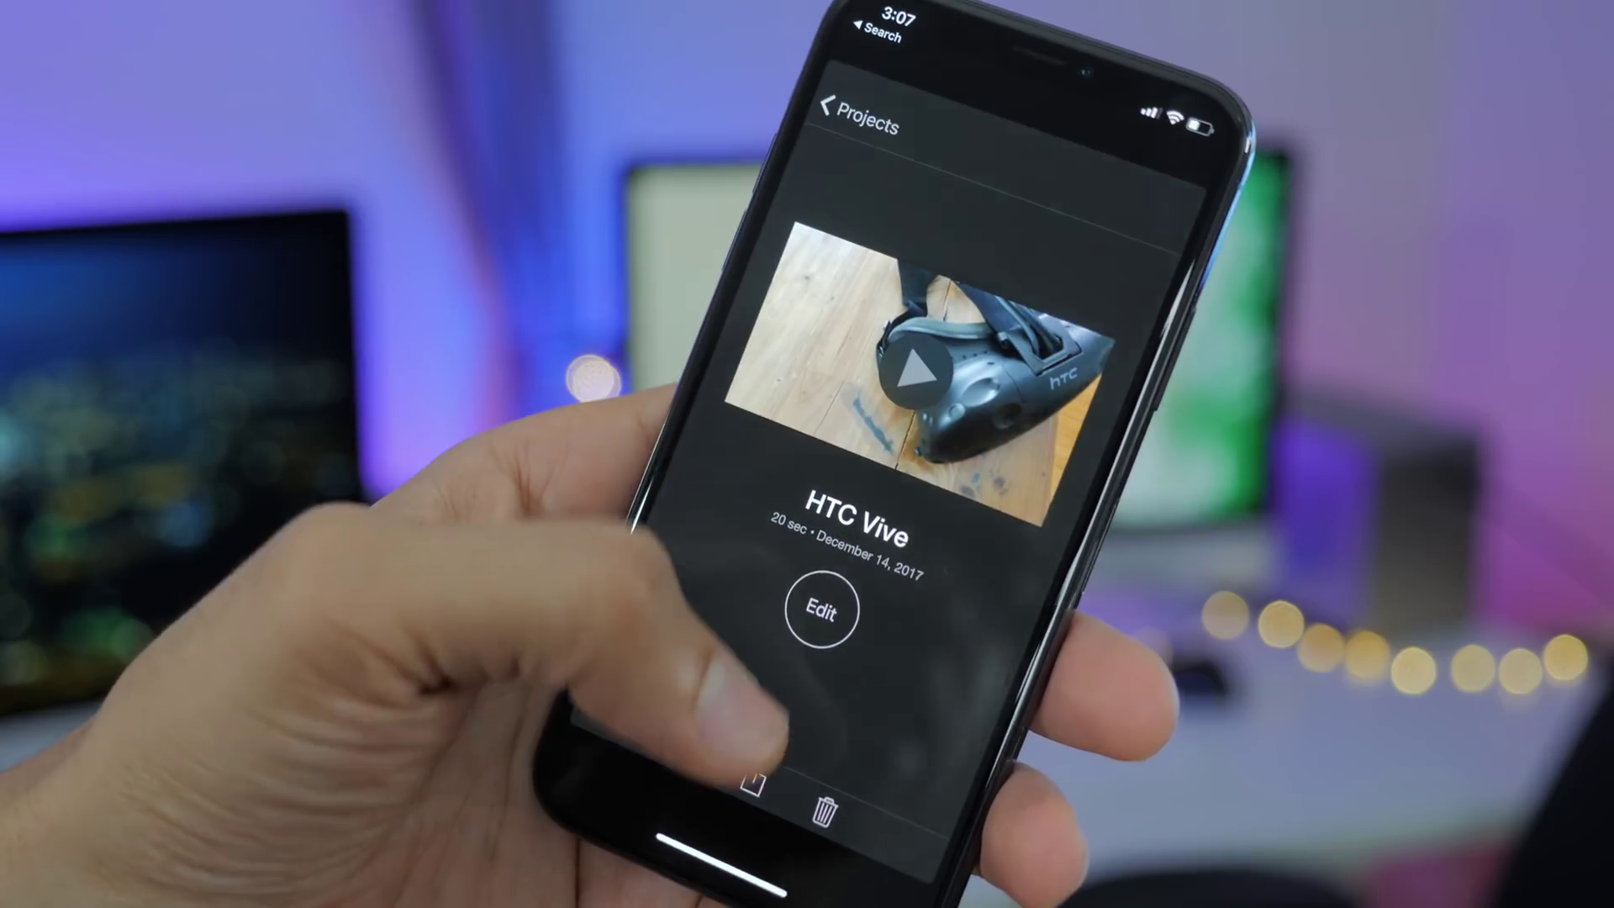
- AirDrop the HTC Vive project to the nearby Mac as an iMovie Project
left_click(751, 784)
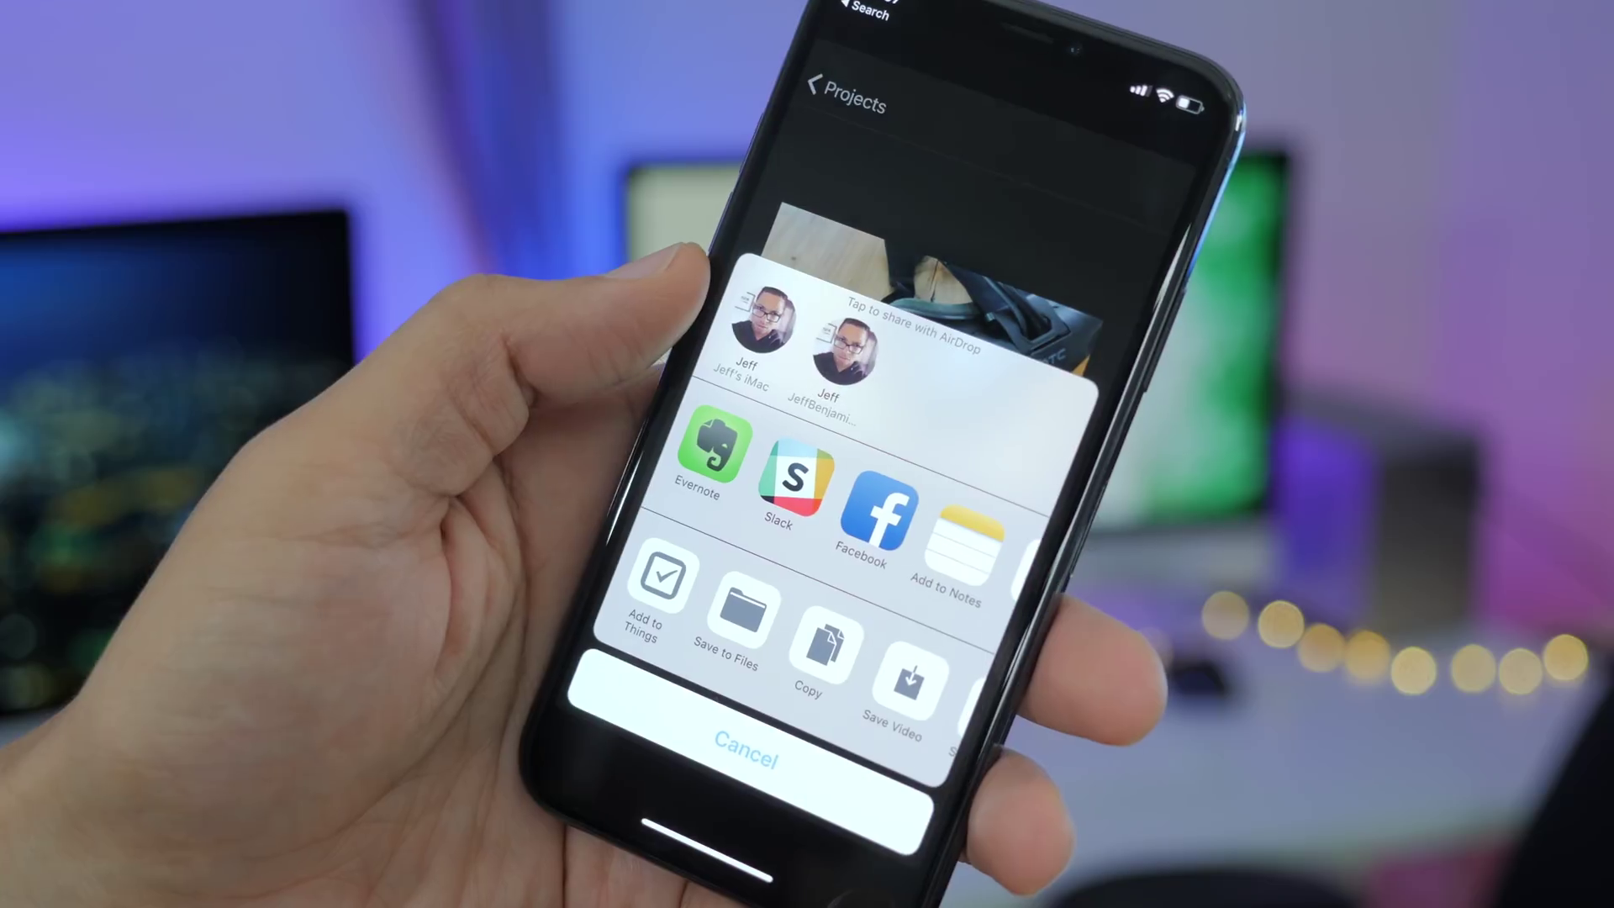
left_click(758, 330)
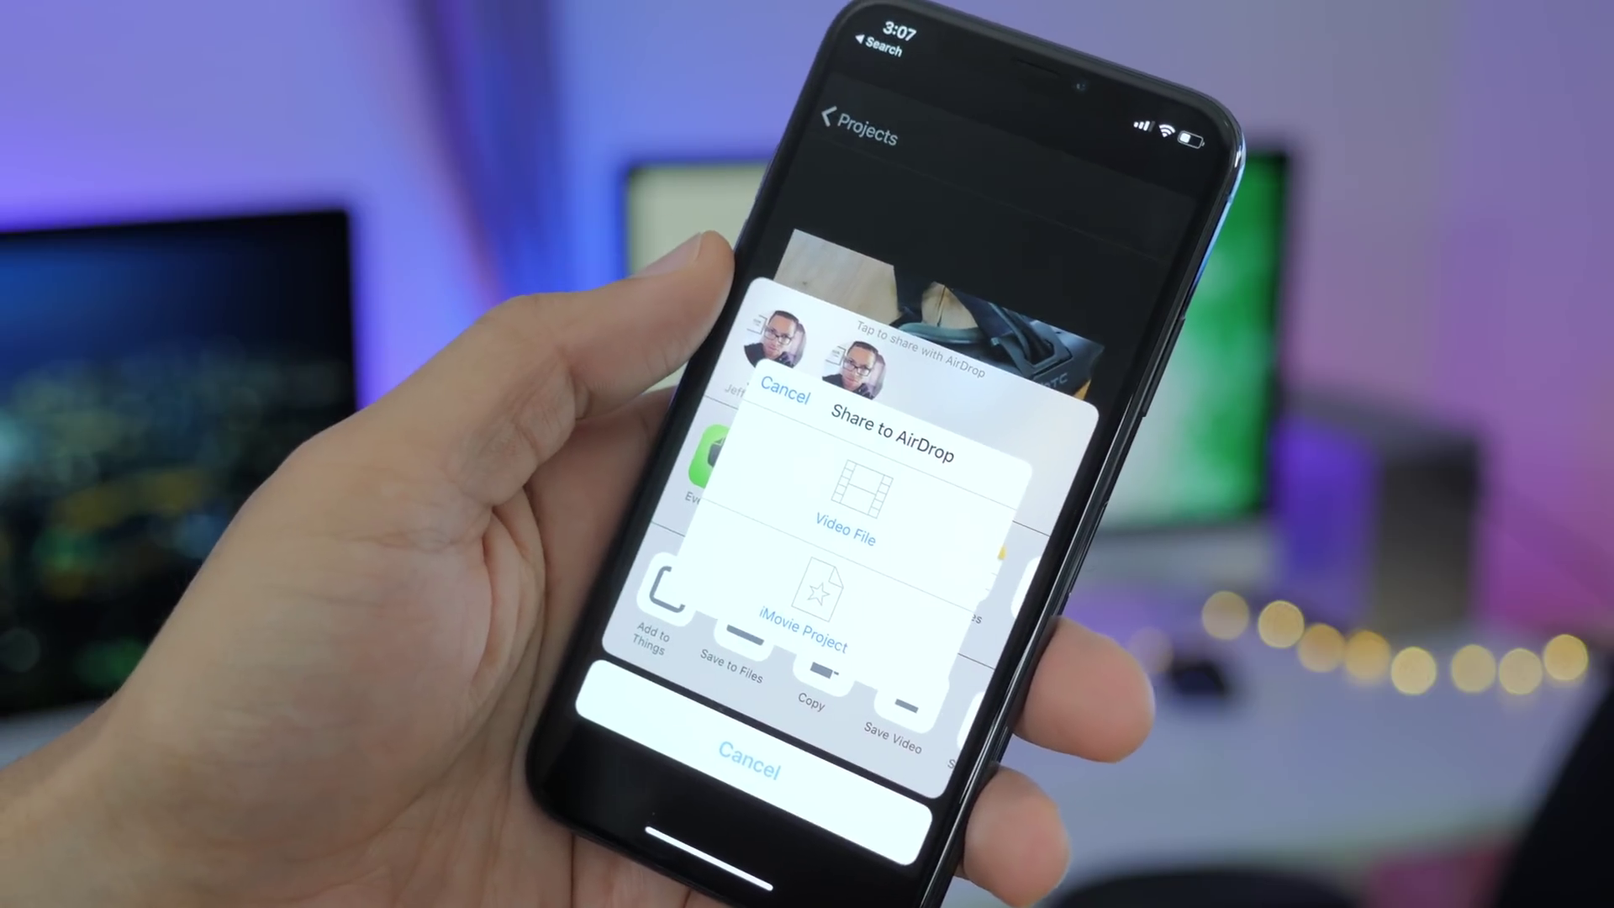
left_click(790, 588)
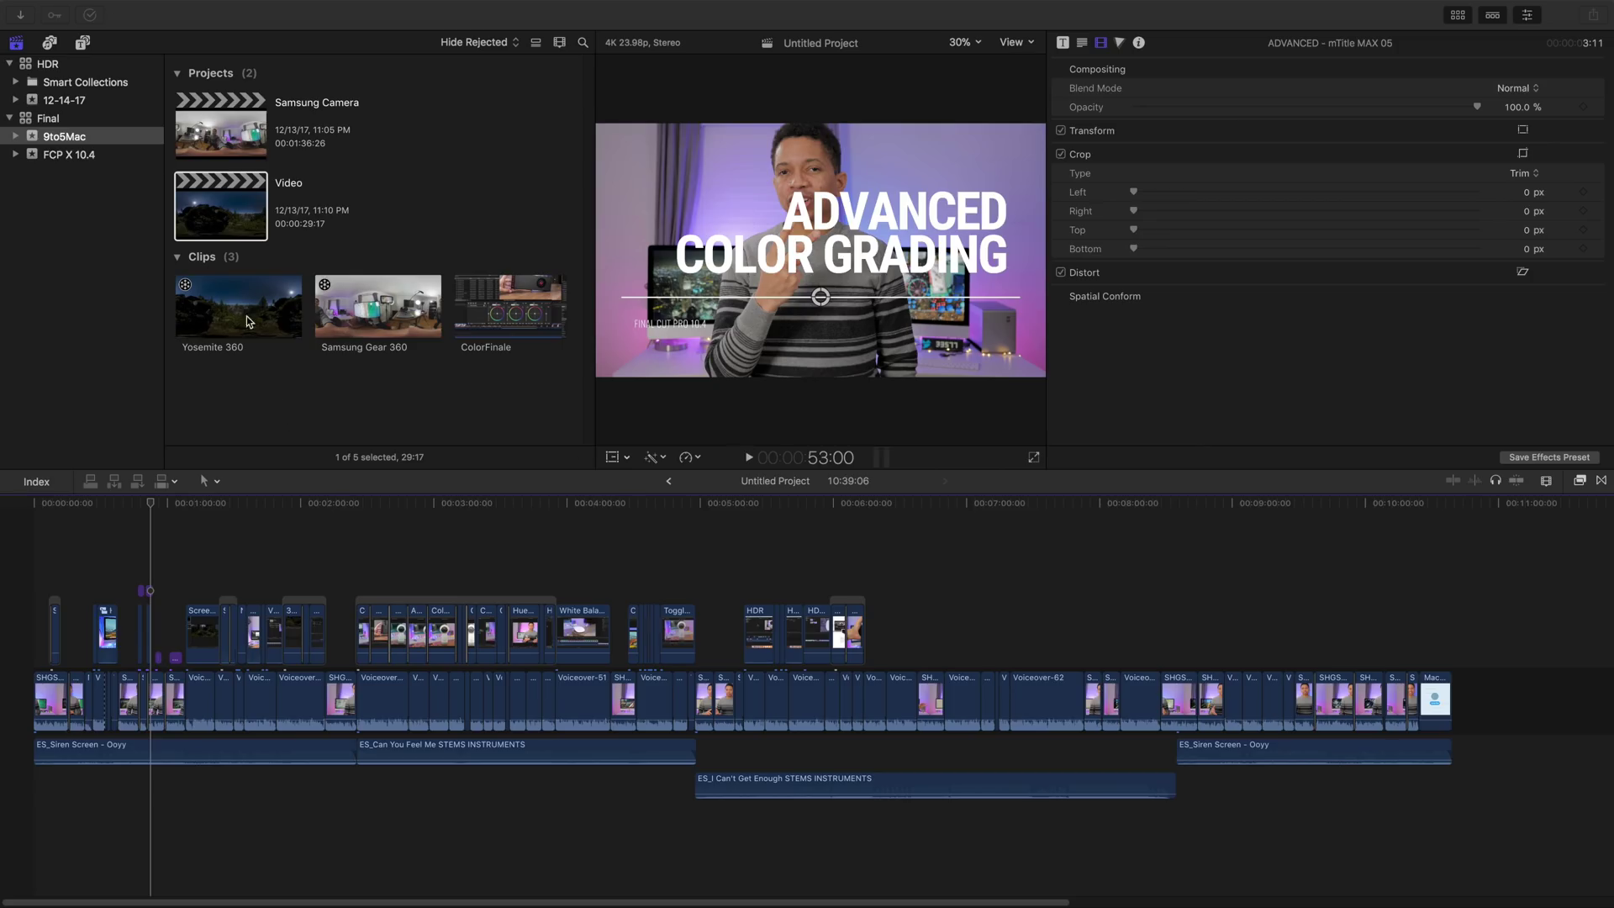
- Import HTC Vive.iMovieMobile from Downloads through File > Import > iMovie iOS Projects
left_click(123, 9)
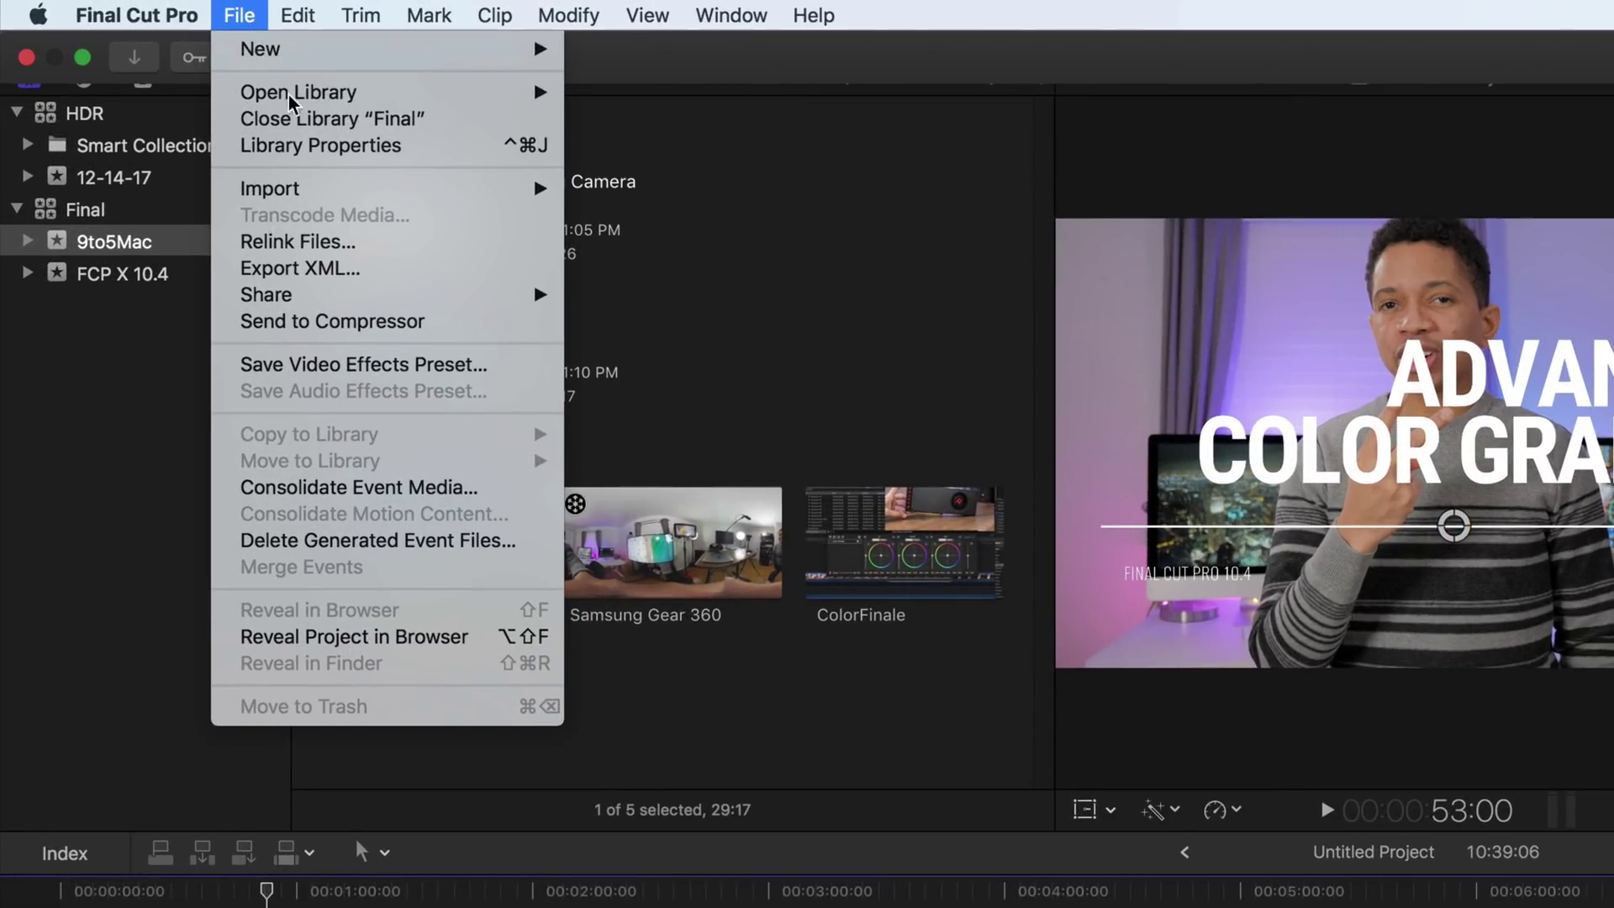
mouse_move(328, 191)
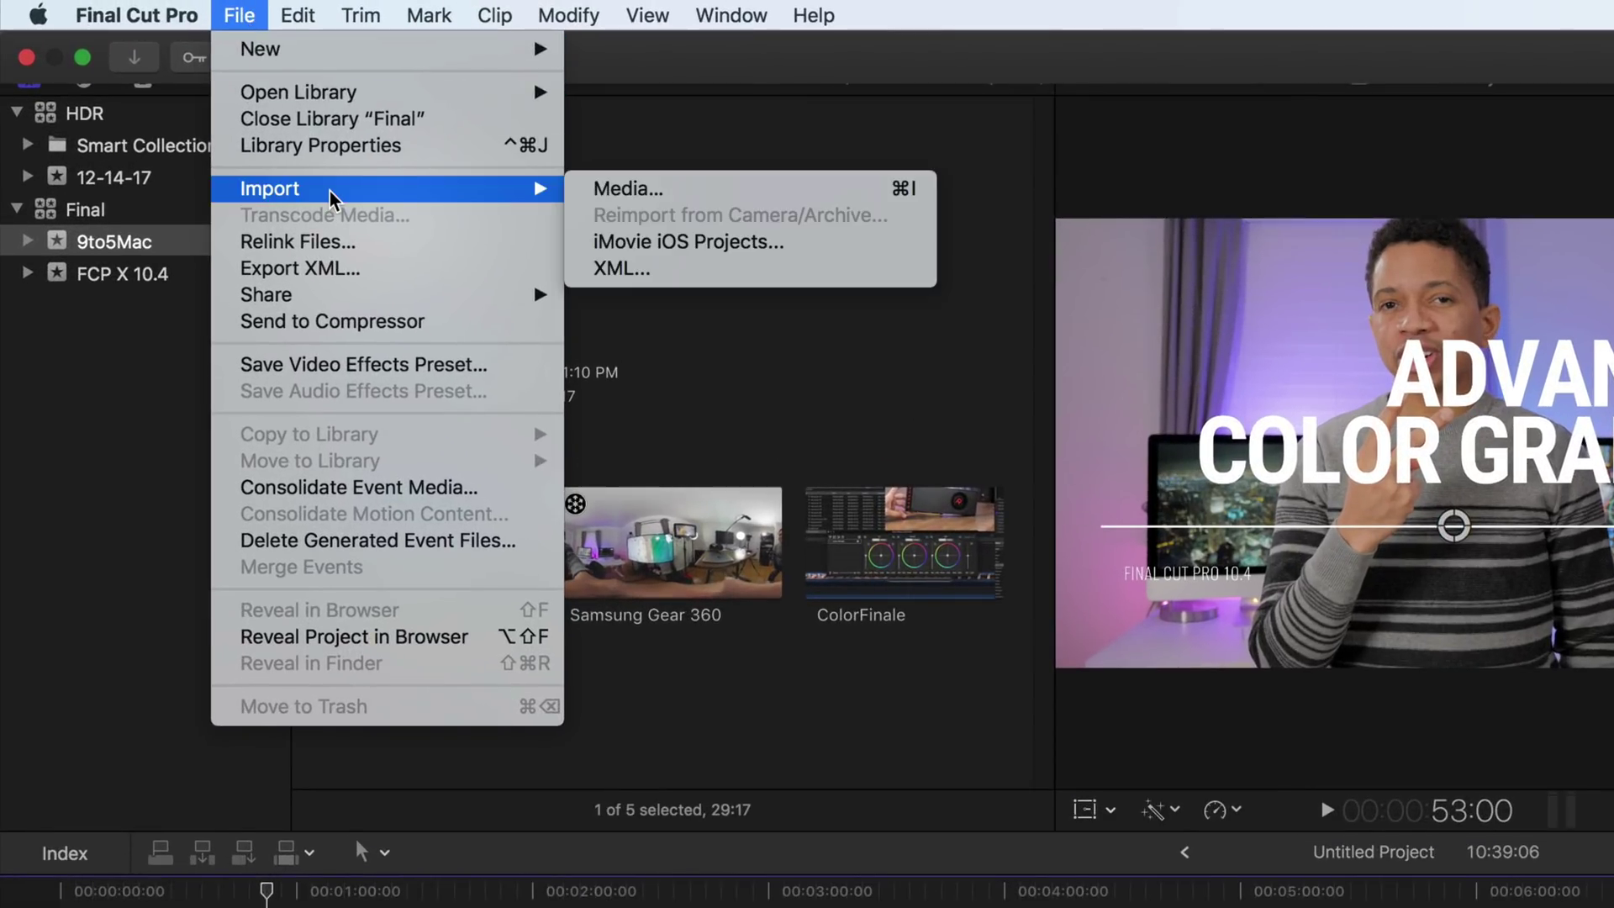
left_click(797, 244)
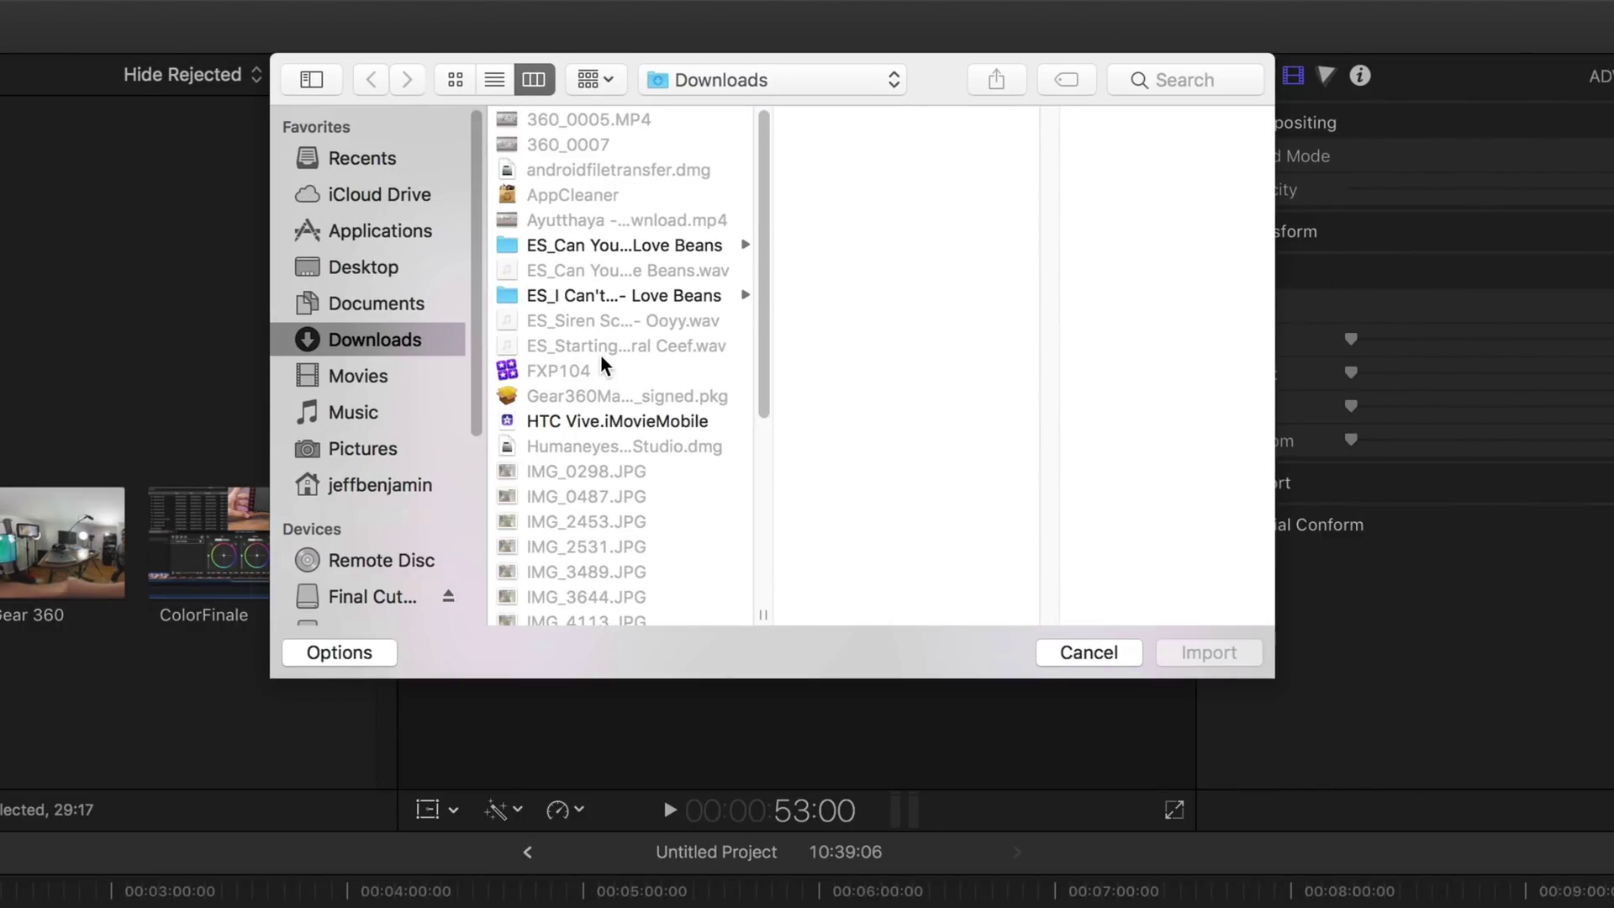
left_click(635, 429)
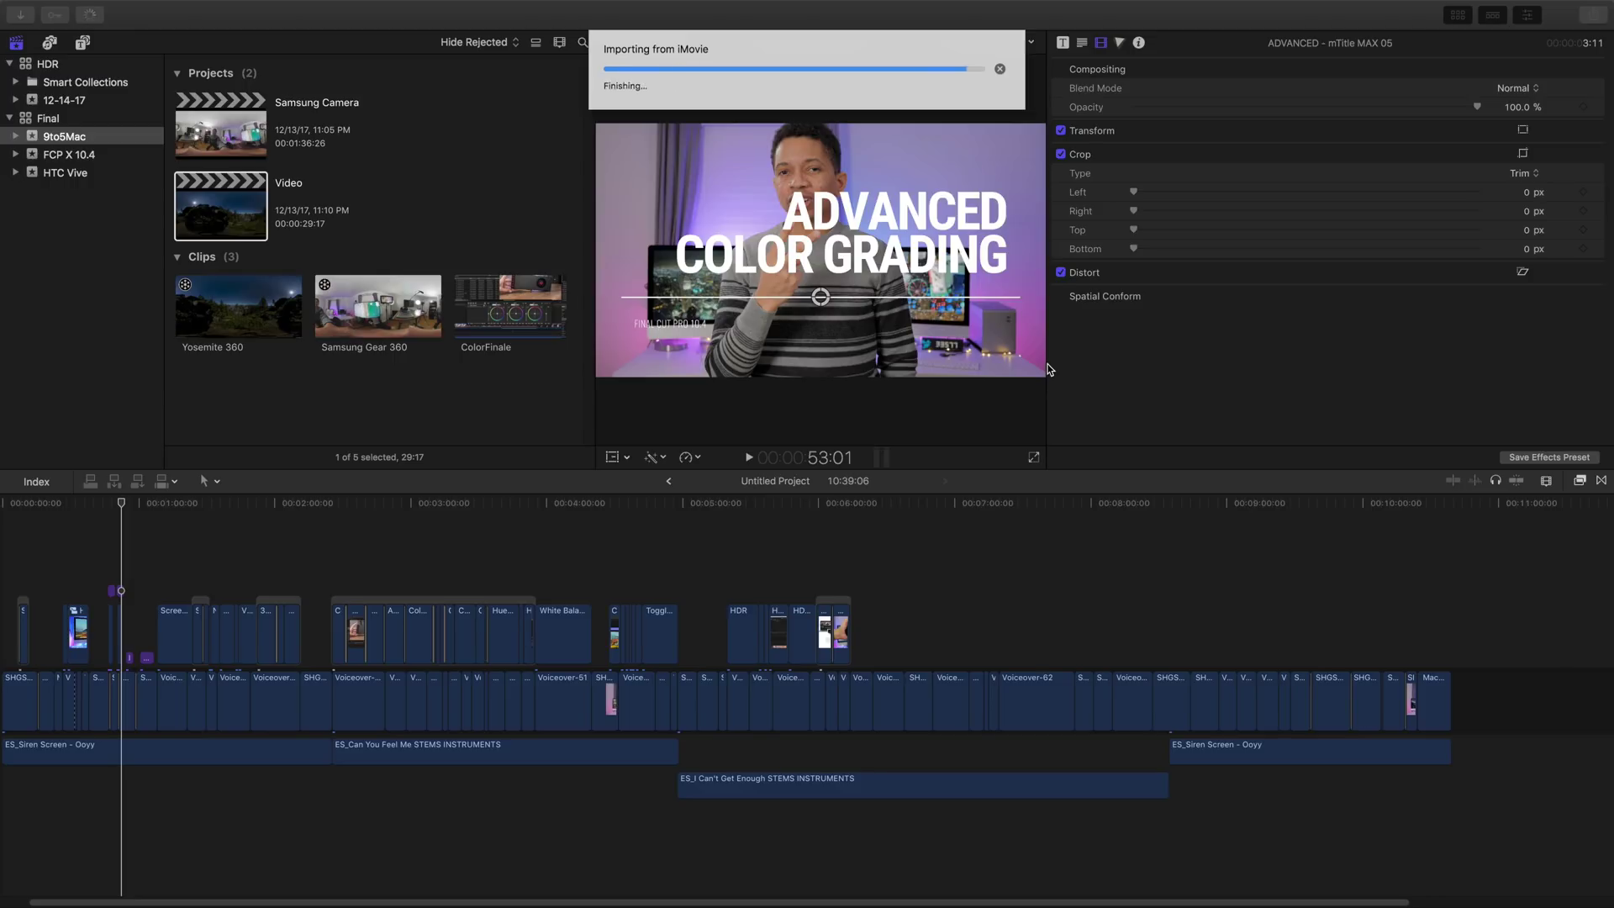
left_click(83, 173)
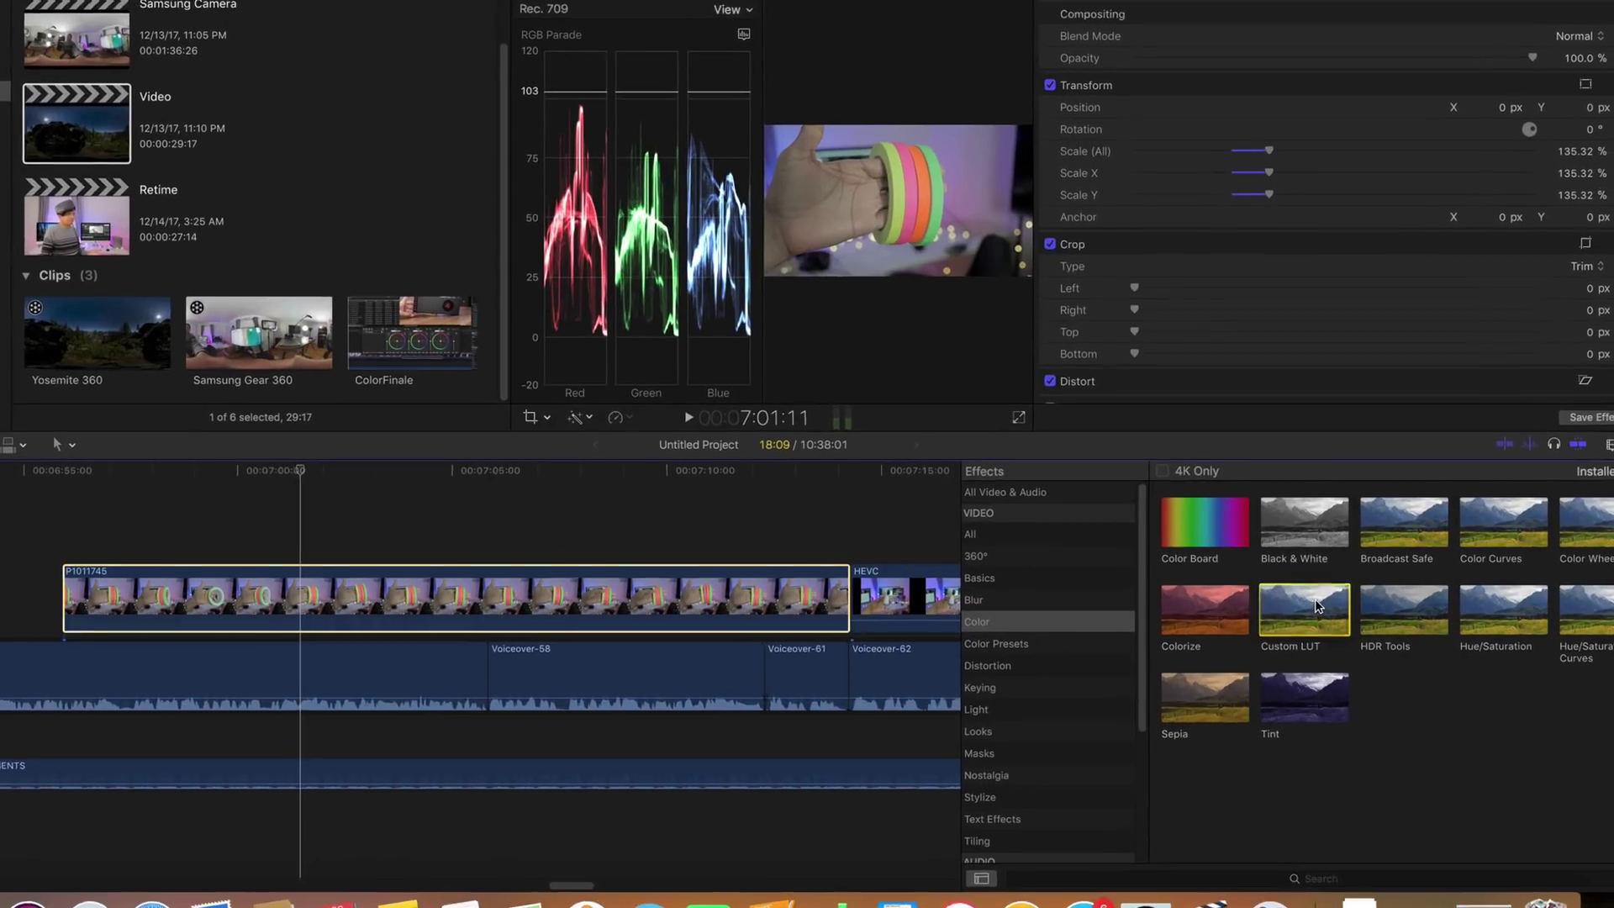
- Apply the Custom LUT effect to clip P1011745 and load deluts_armchair.cube from disk
left_click_drag(1228, 589, 737, 546)
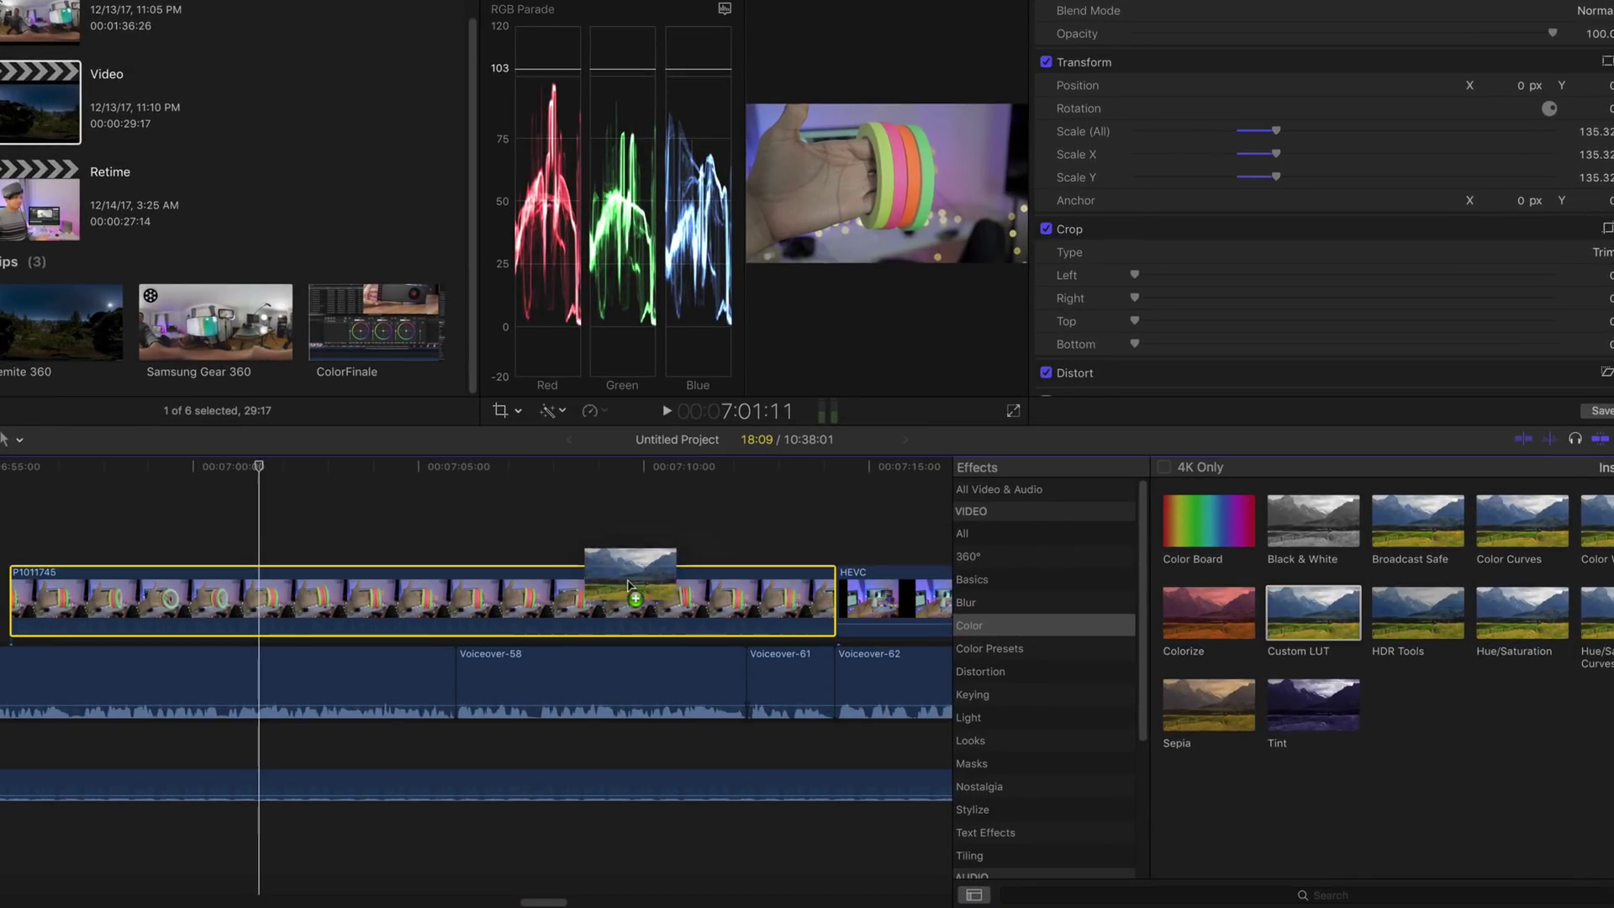
left_click_drag(630, 586, 630, 589)
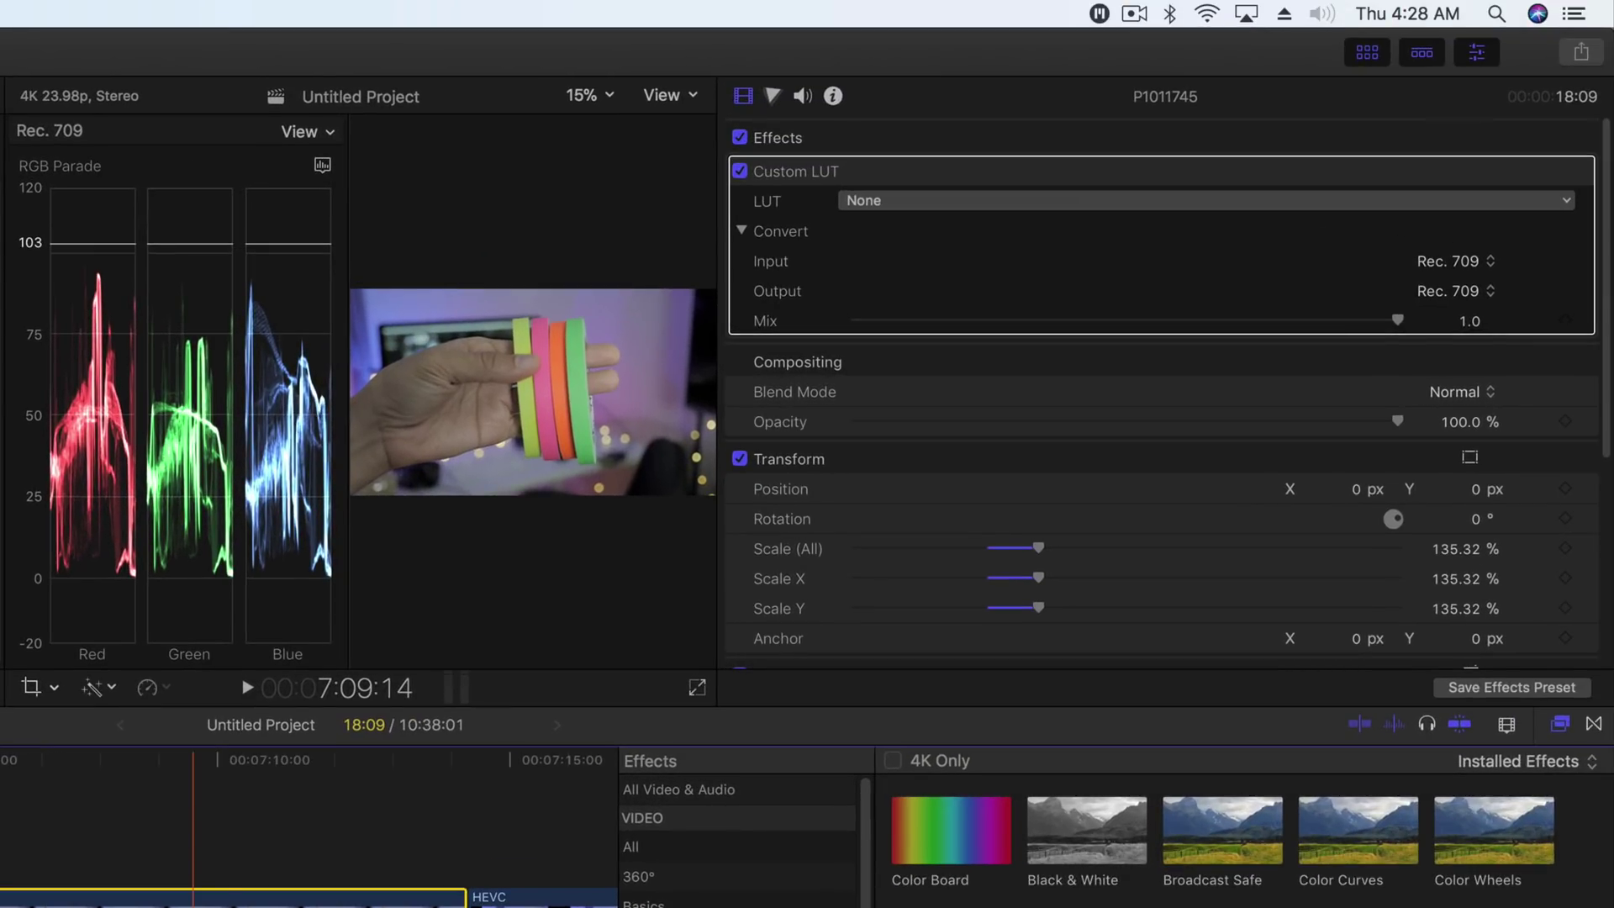
left_click(898, 201)
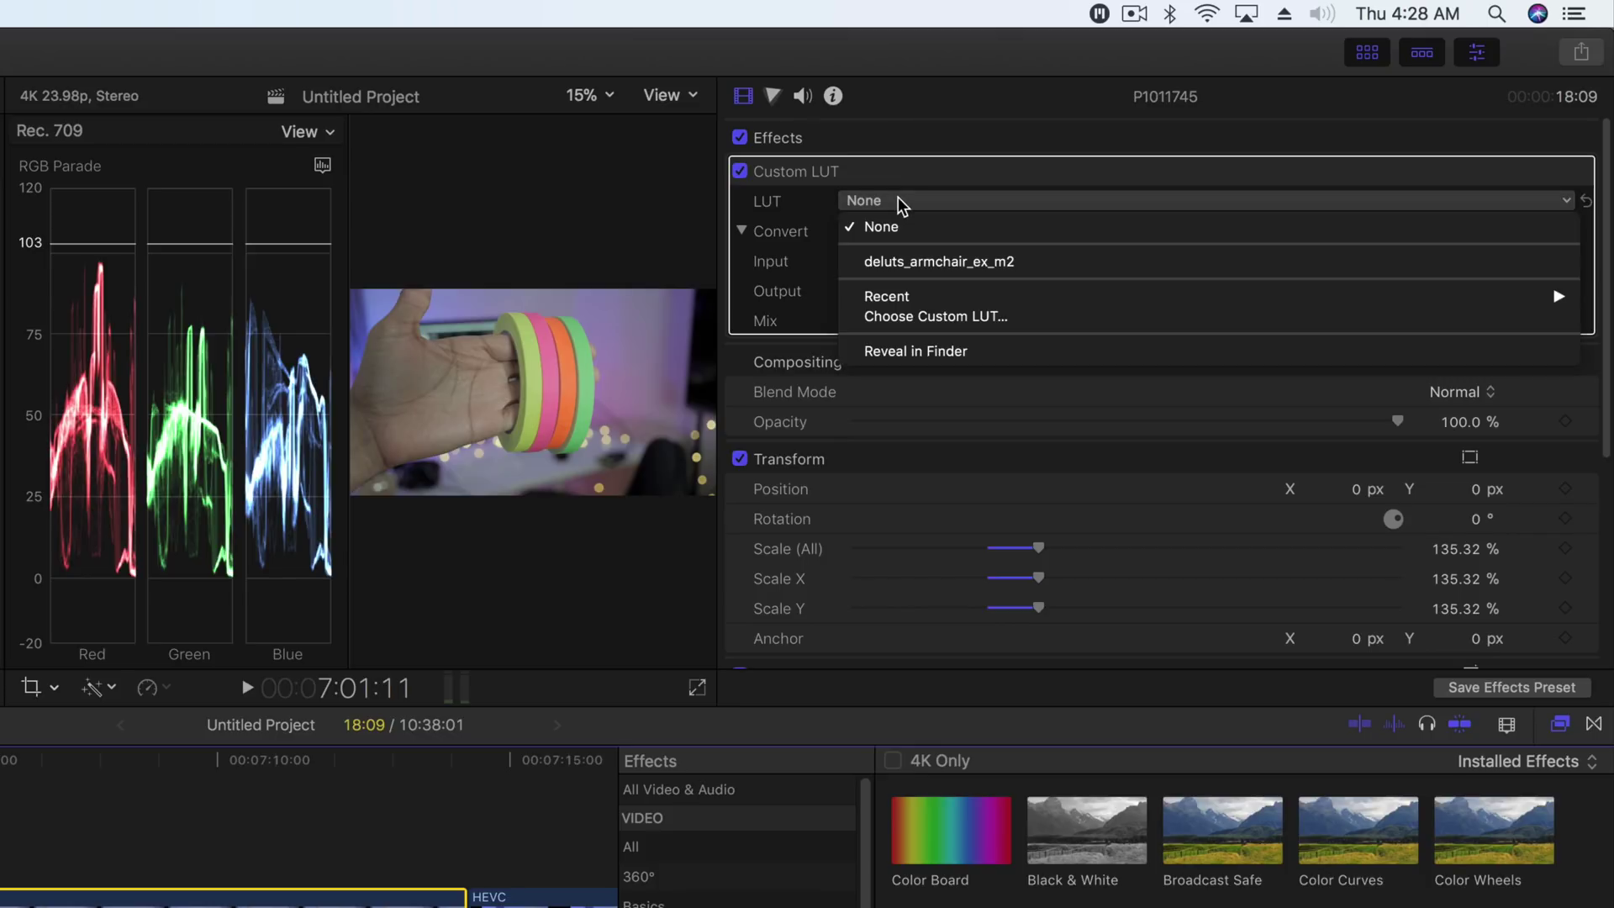
mouse_move(969, 304)
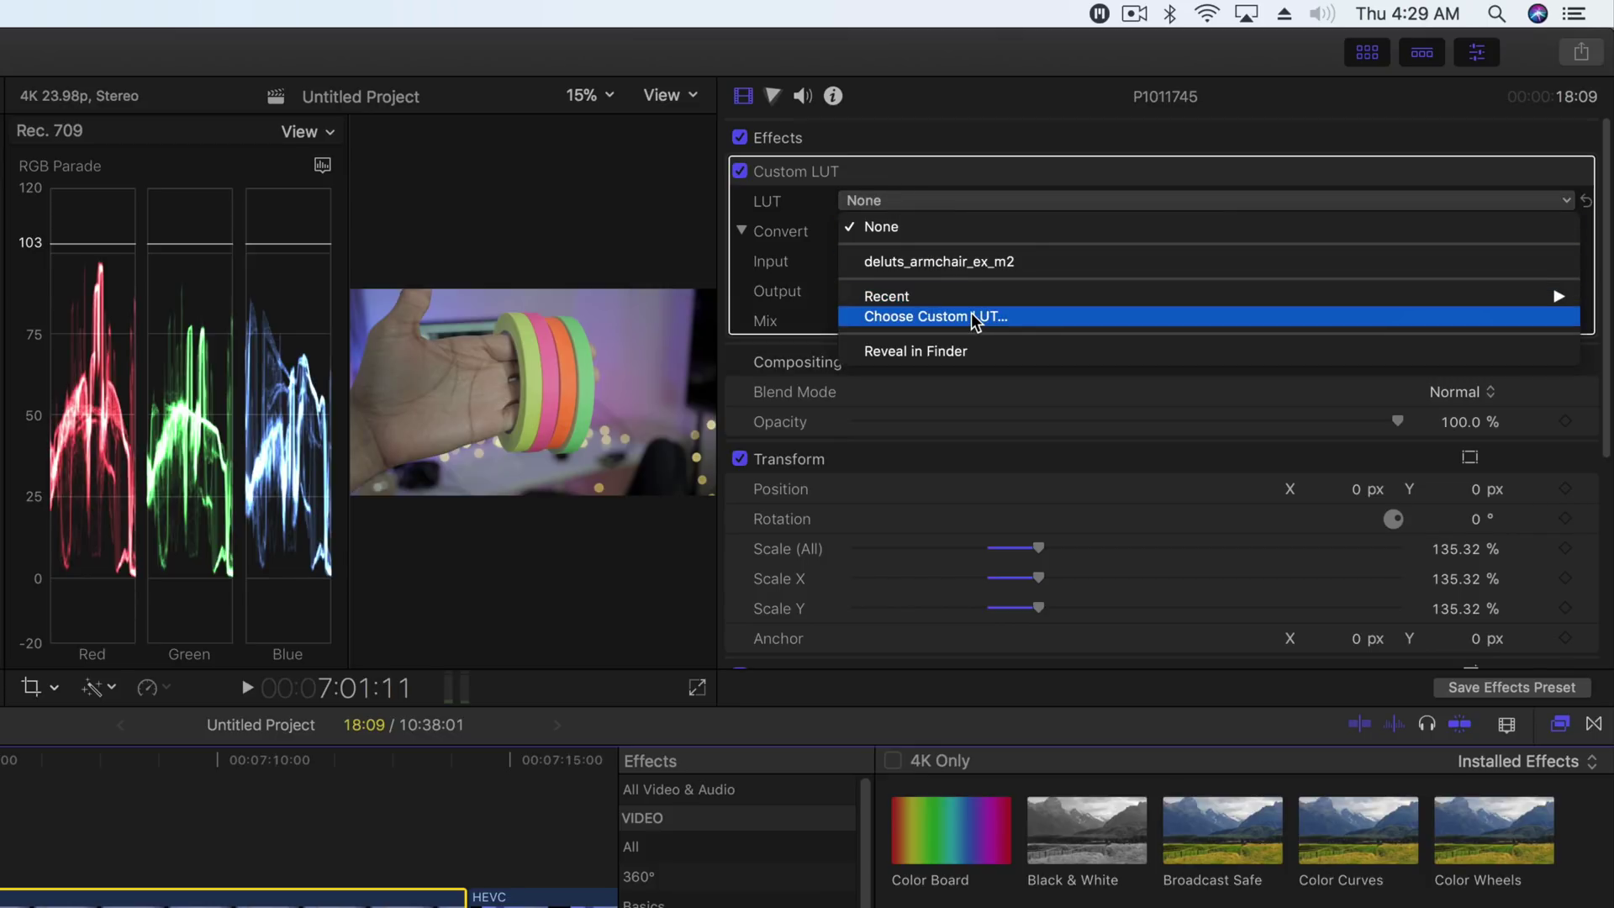
left_click(974, 317)
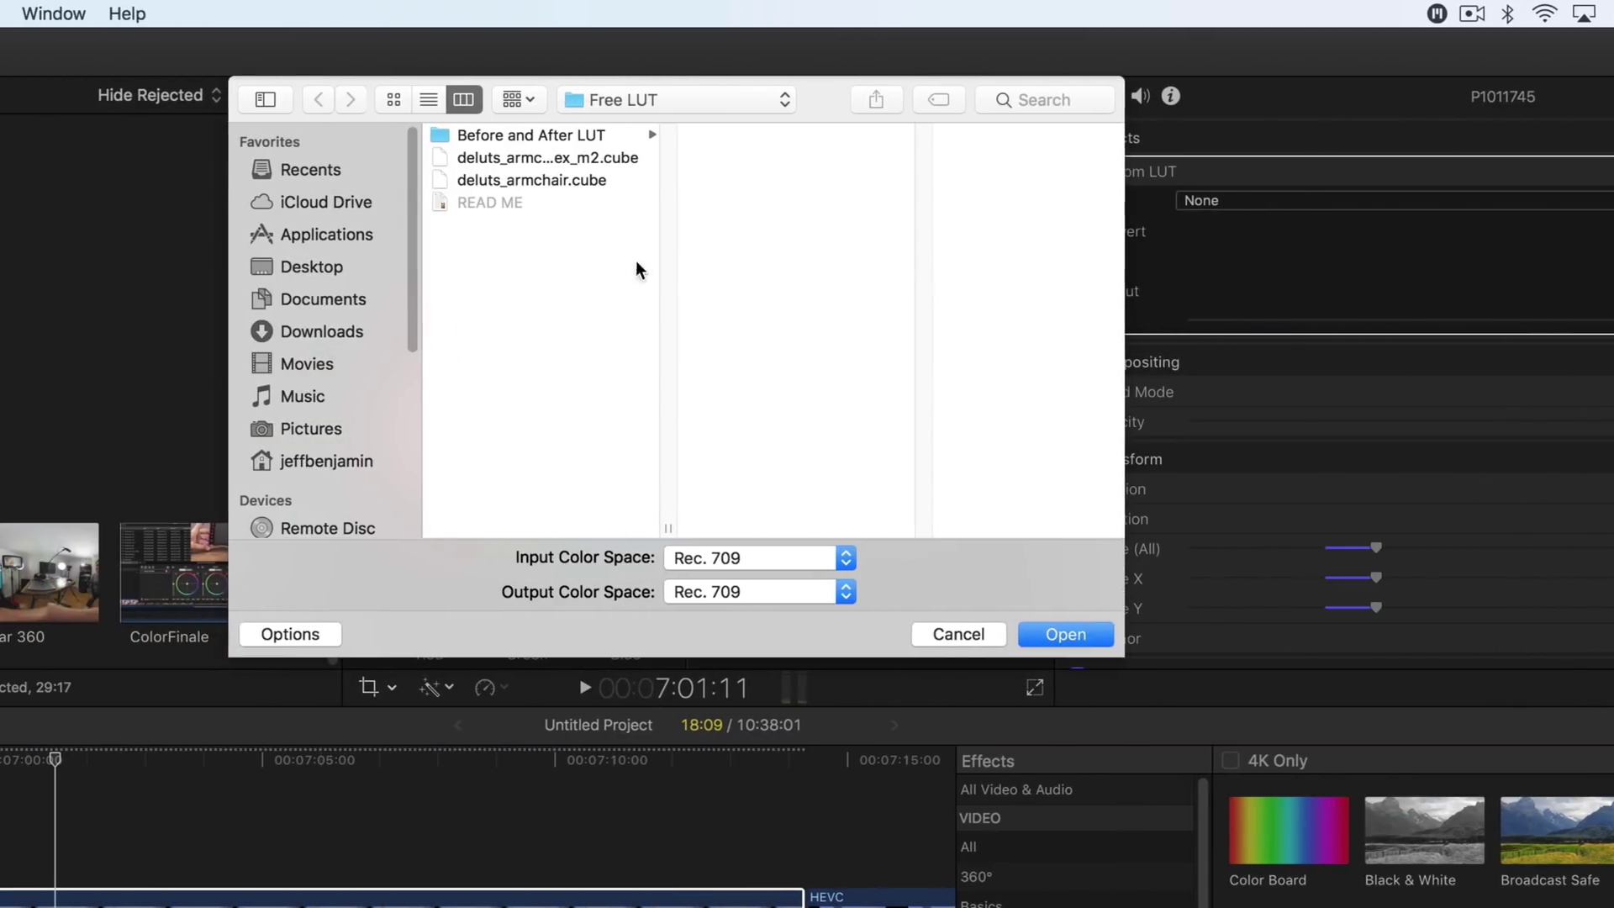
left_click(567, 164)
left_click(578, 180)
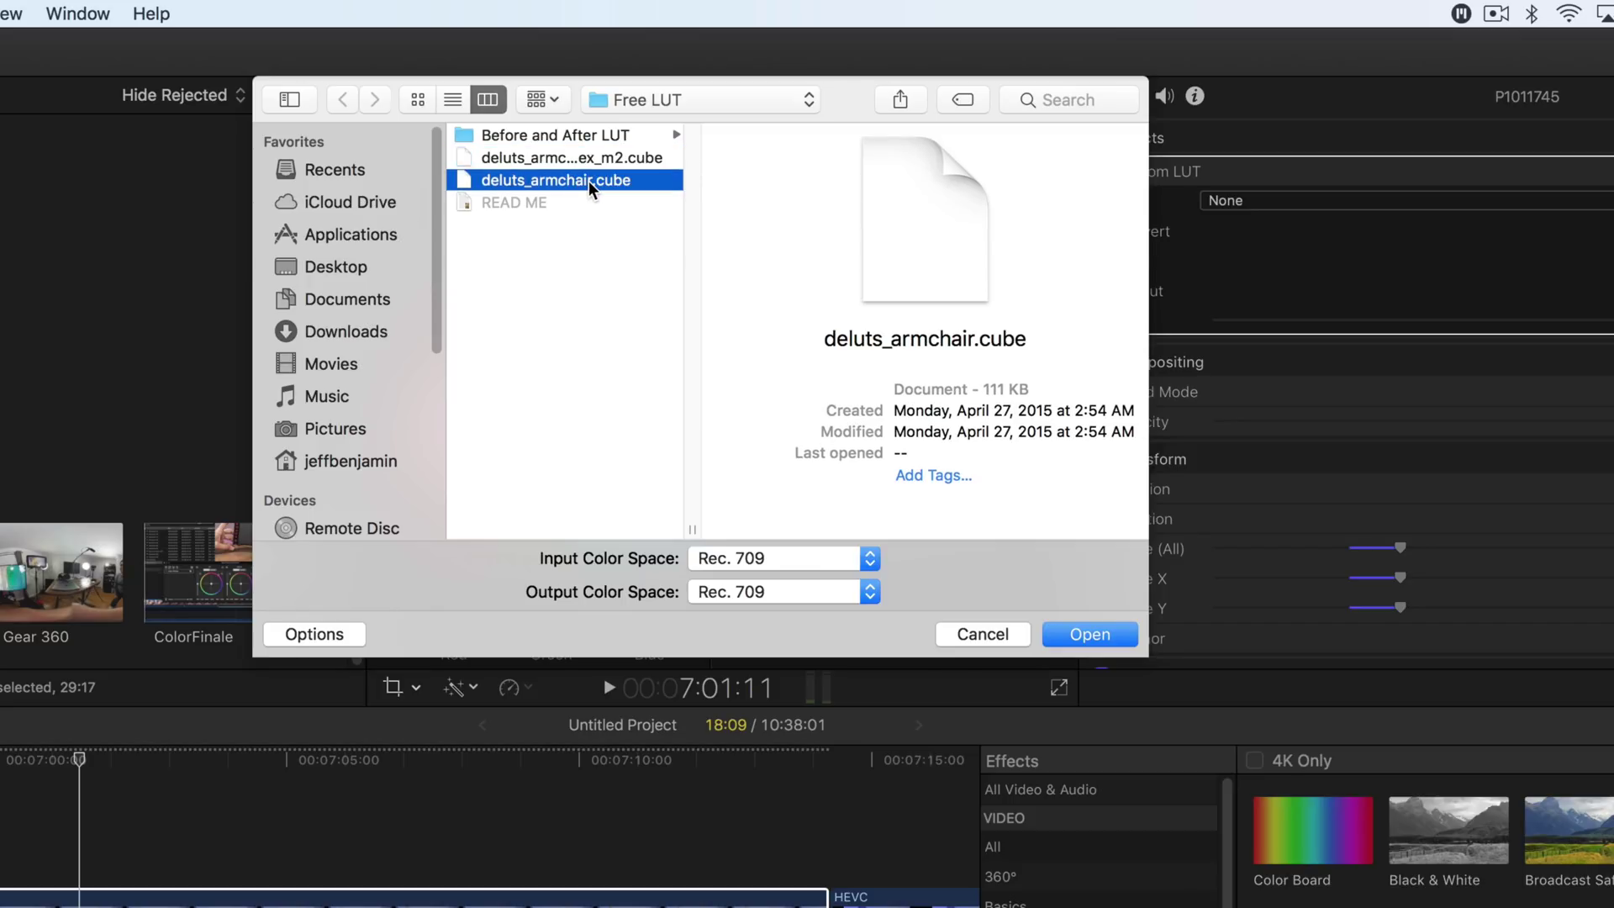
double_click(589, 180)
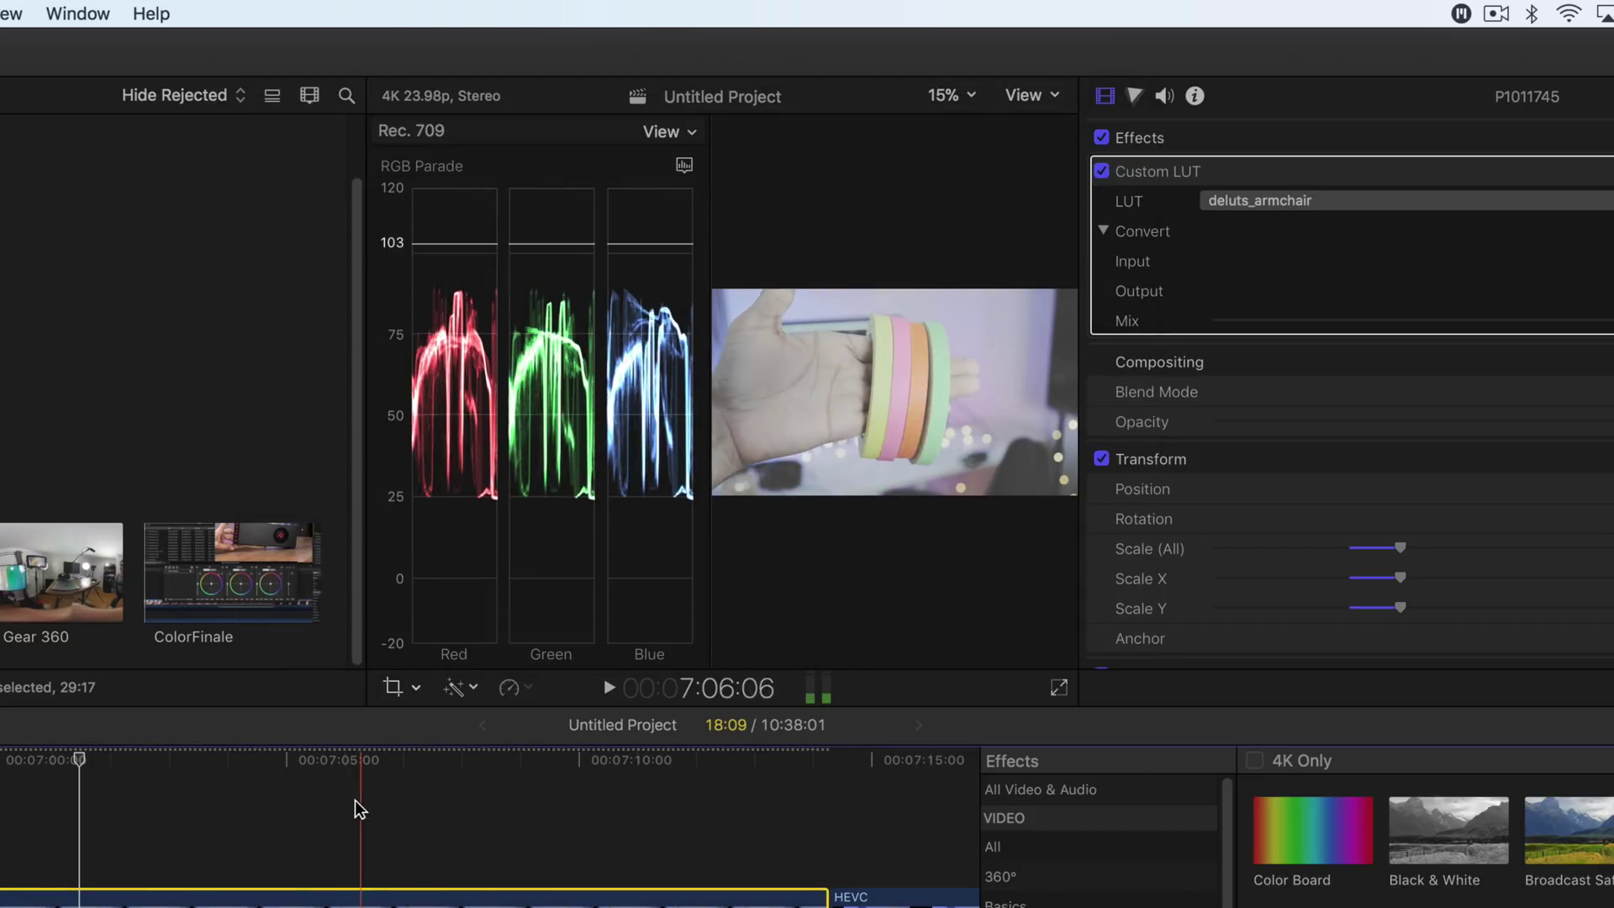
- Switch the clip's Custom LUT to deluts_armchair_ex_m2
left_click(422, 822)
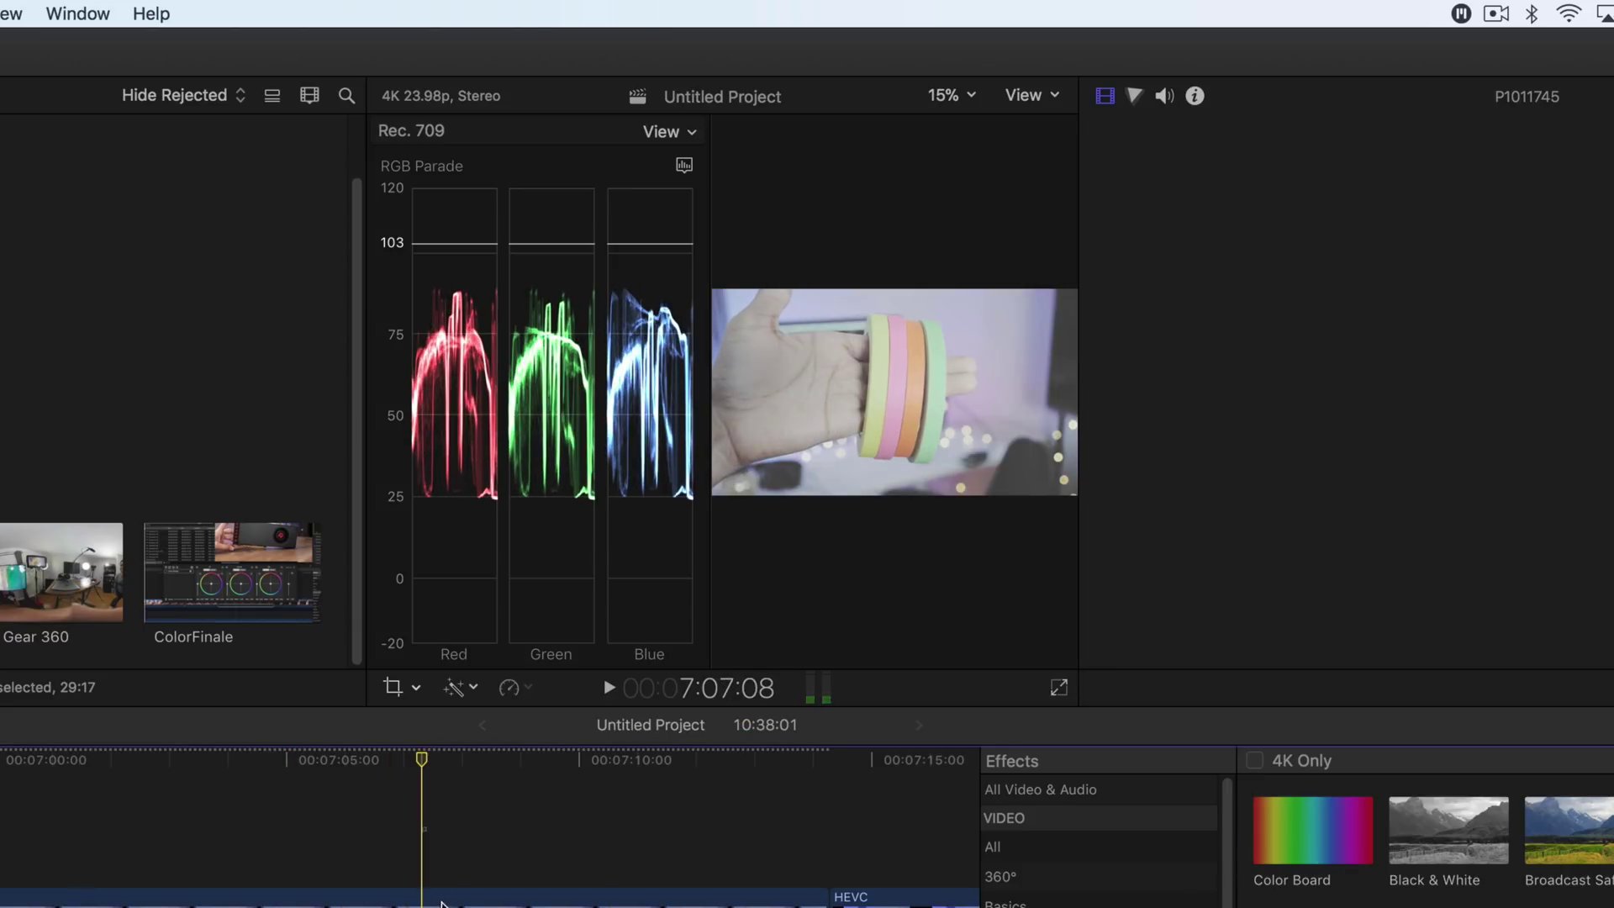
left_click(441, 903)
left_click(1526, 203)
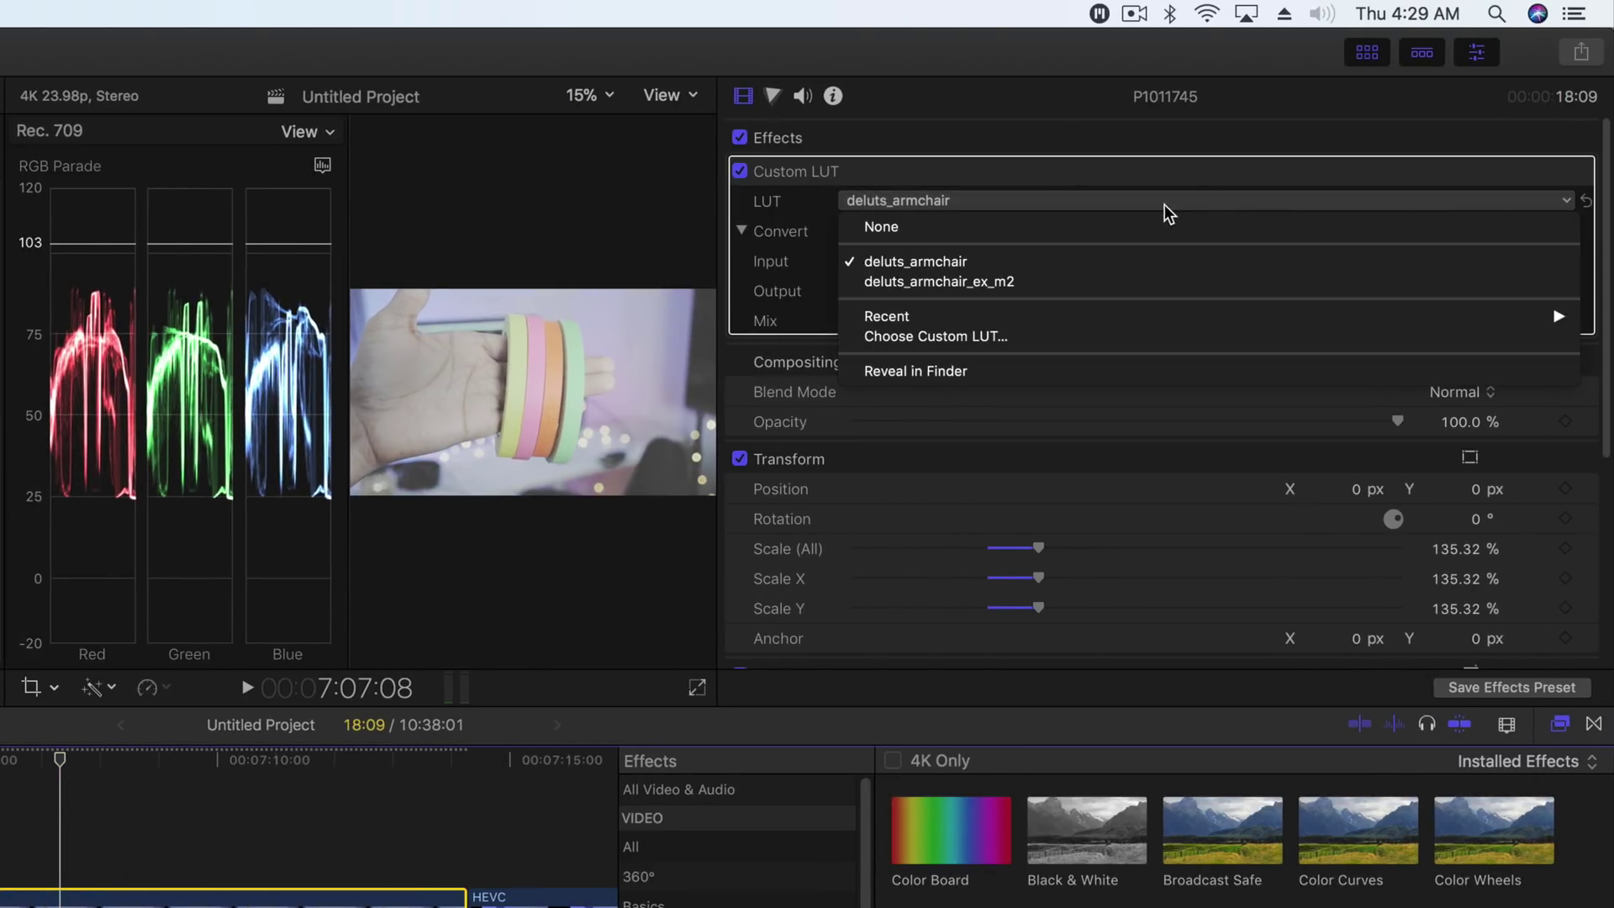
left_click(1118, 281)
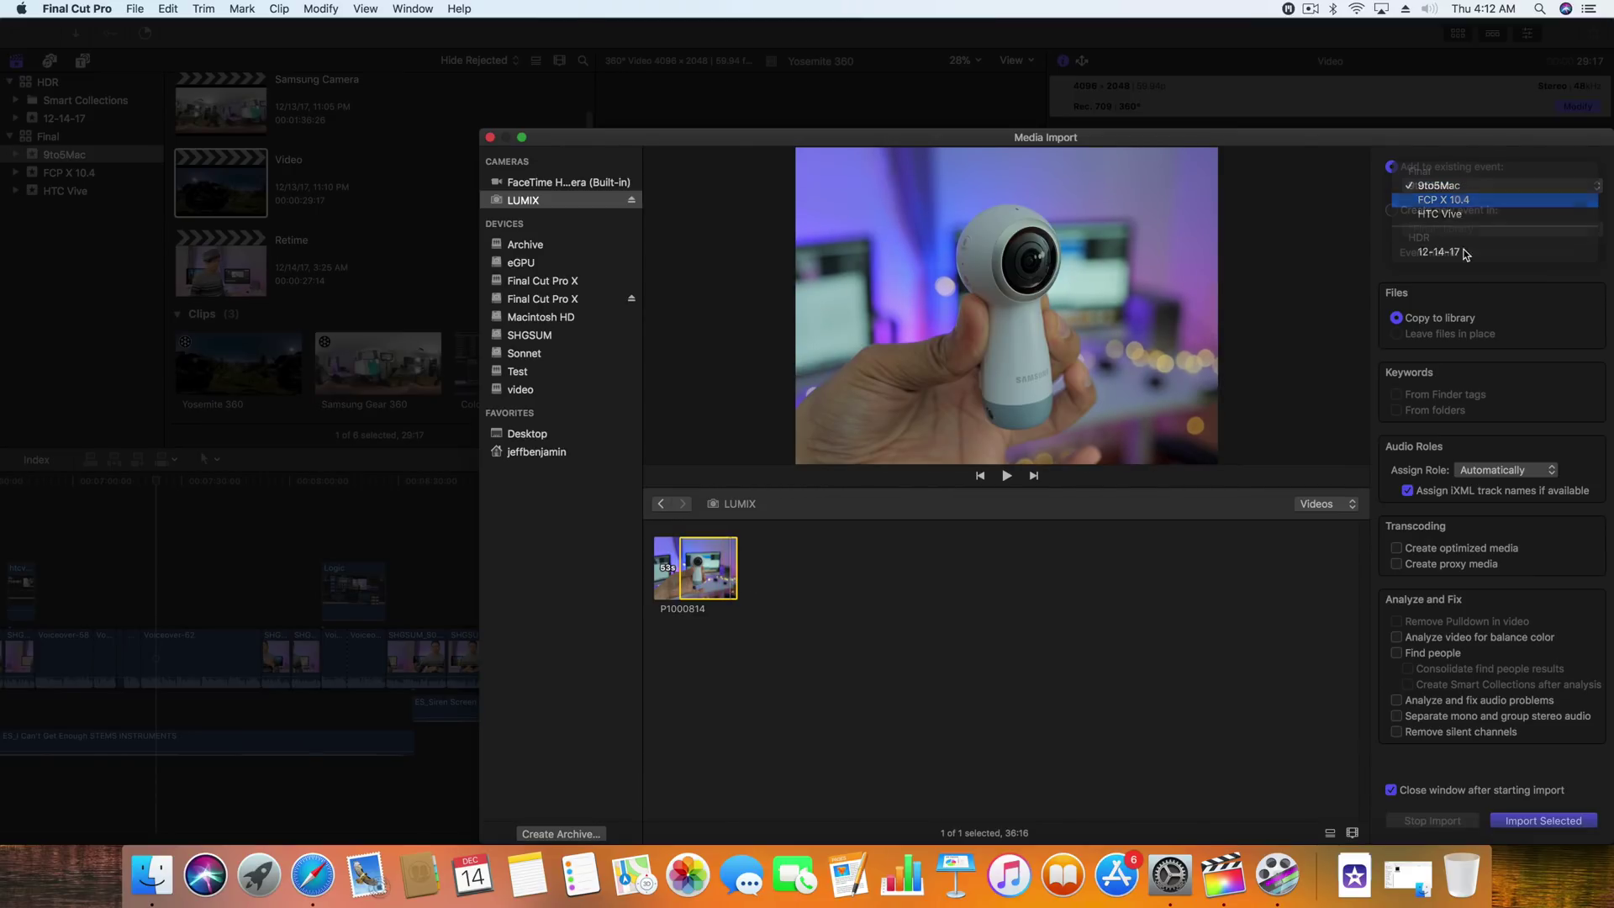
- Import clip P1000814 into the FCP X 10.4 event and connect it to the timeline
left_click(1541, 821)
key("q")
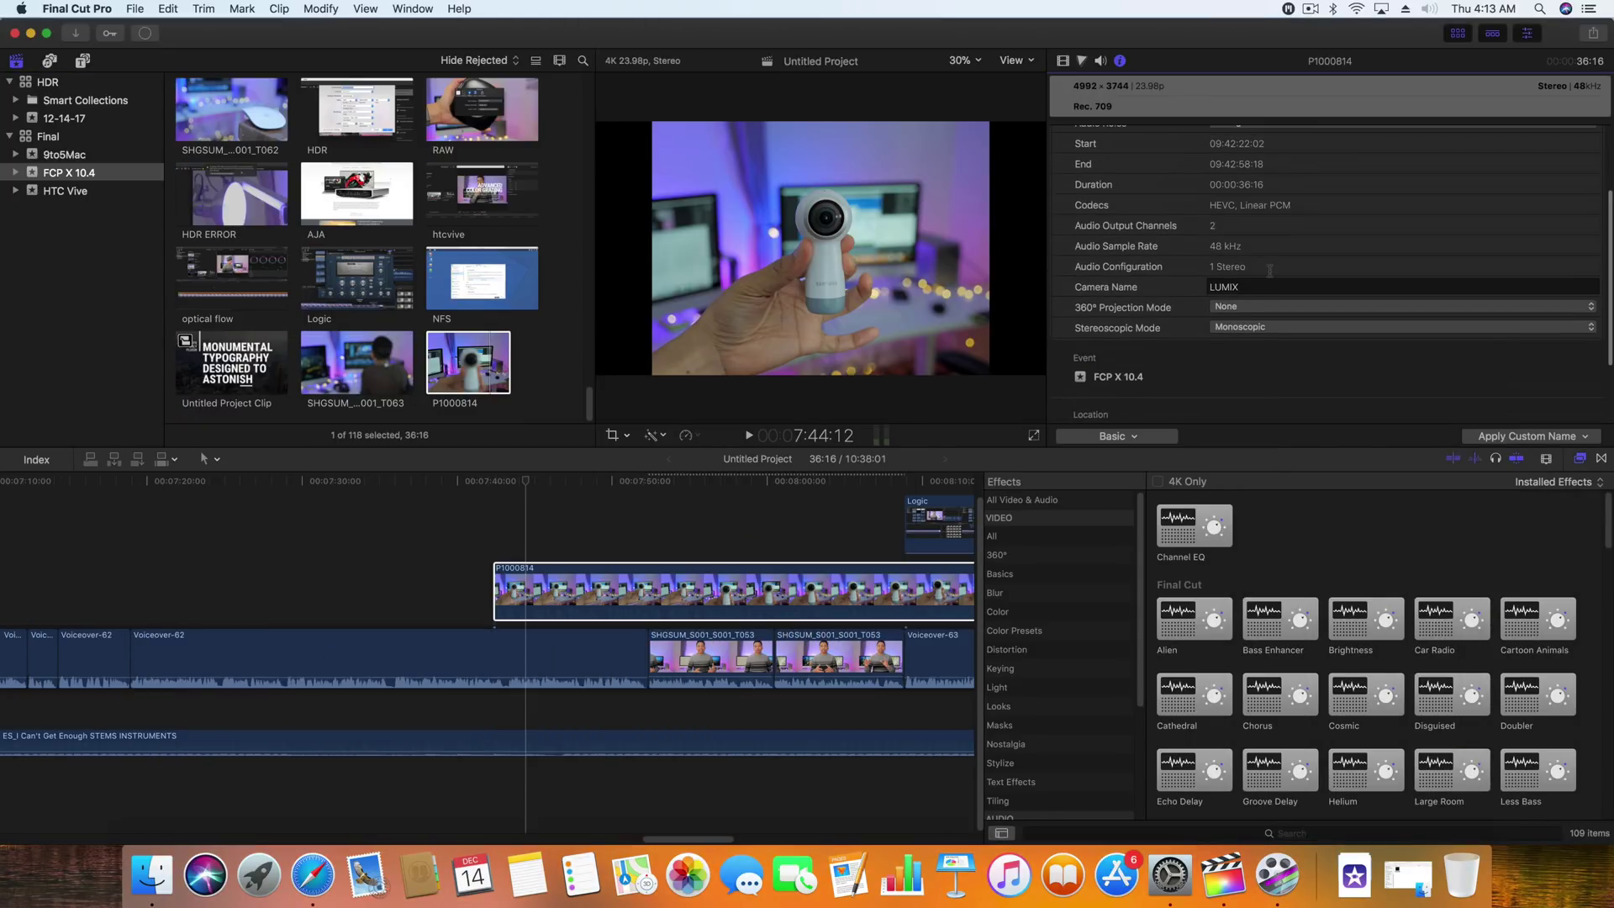
scroll(1269, 270, "up", 5)
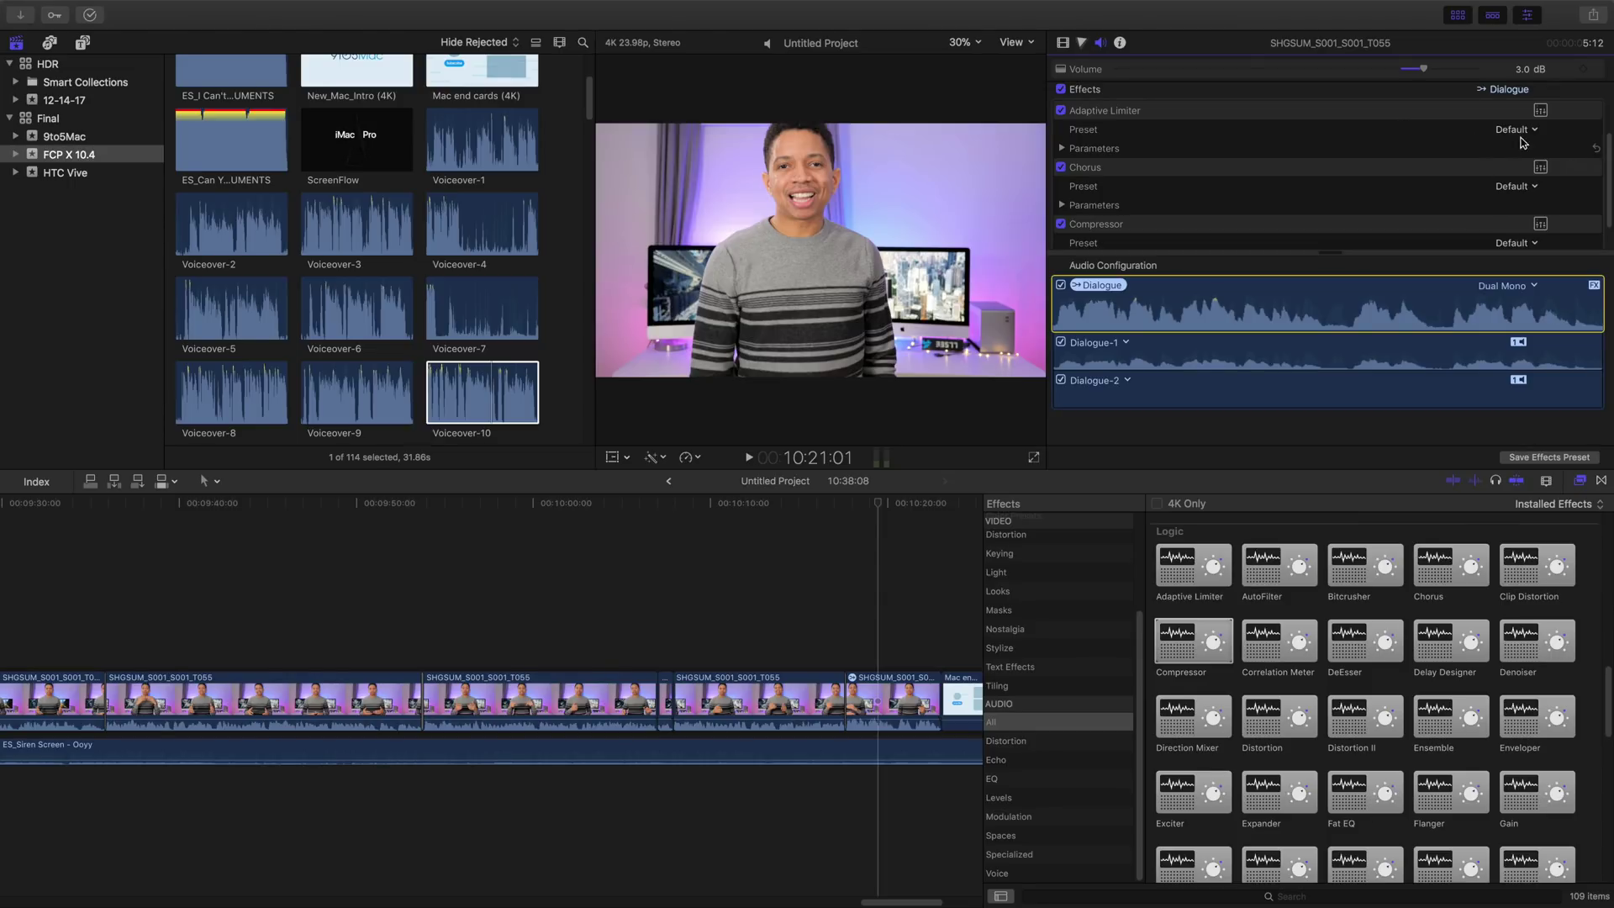
- Open the Adaptive Limiter, Chorus and Compressor plugin editor windows
left_click(1540, 111)
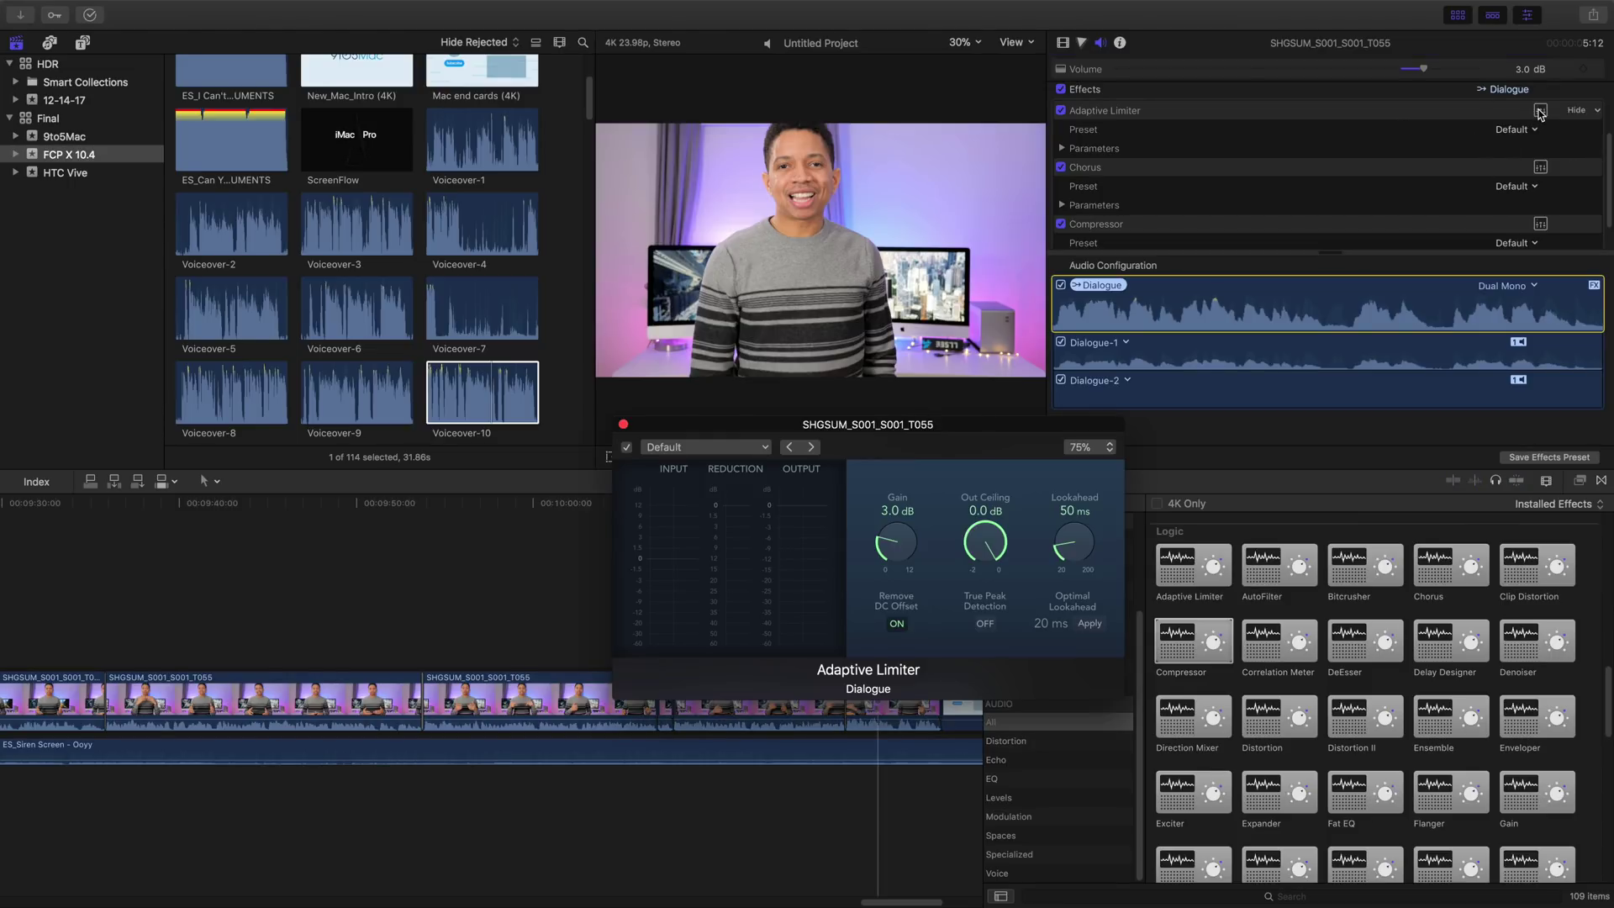
left_click(1540, 168)
left_click(1540, 224)
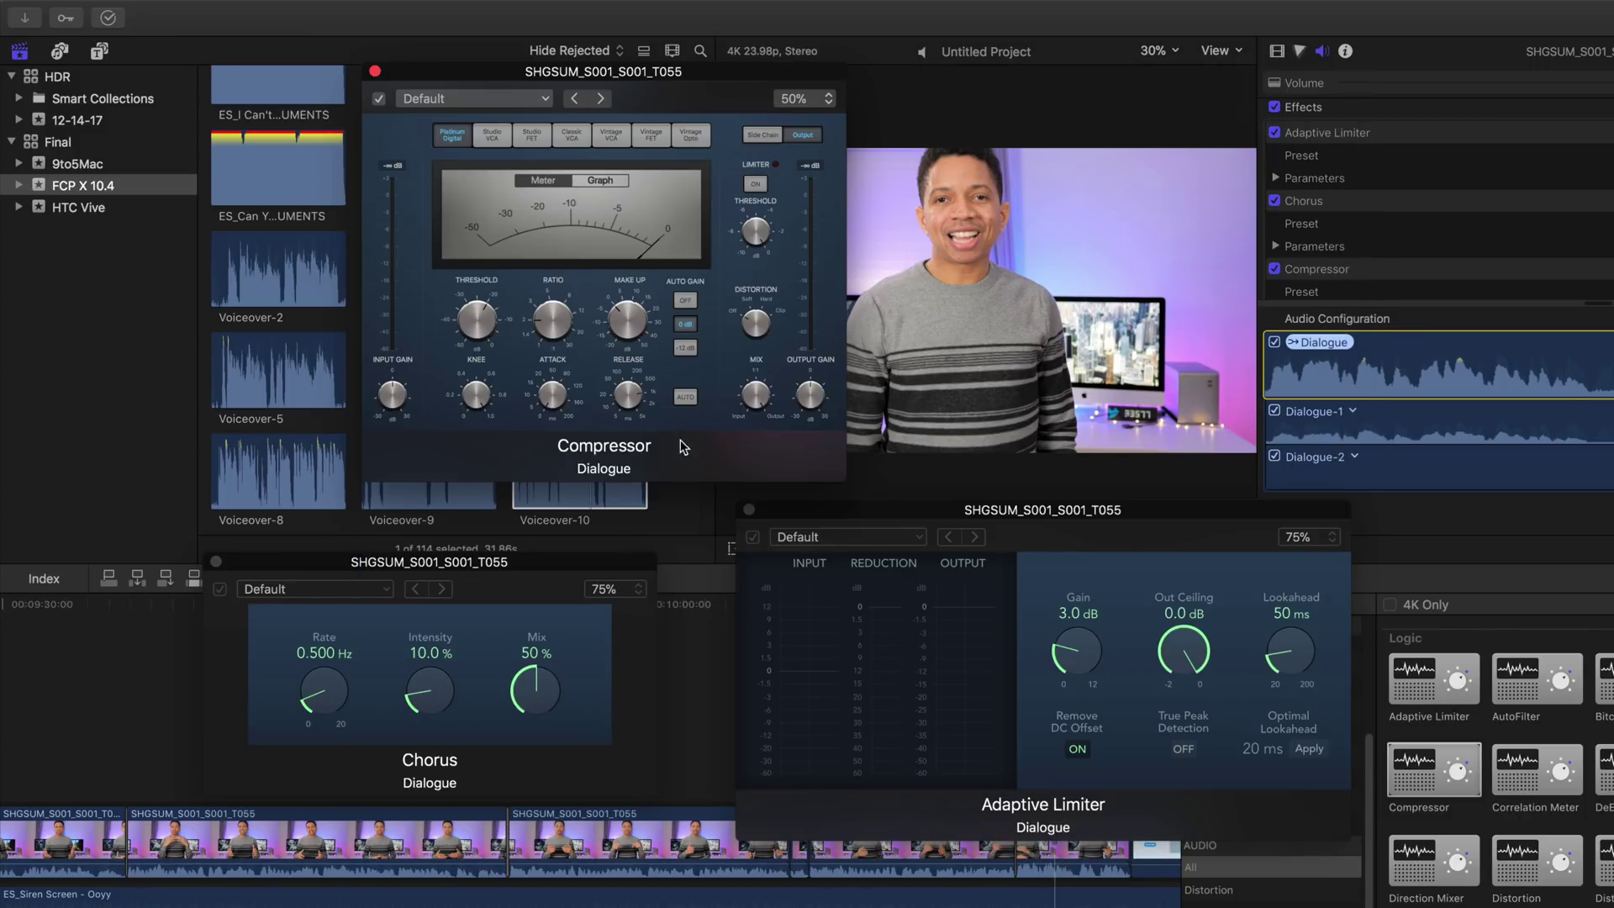
- Shrink the Chorus plugin window to 50% size
left_click(640, 593)
left_click(635, 605)
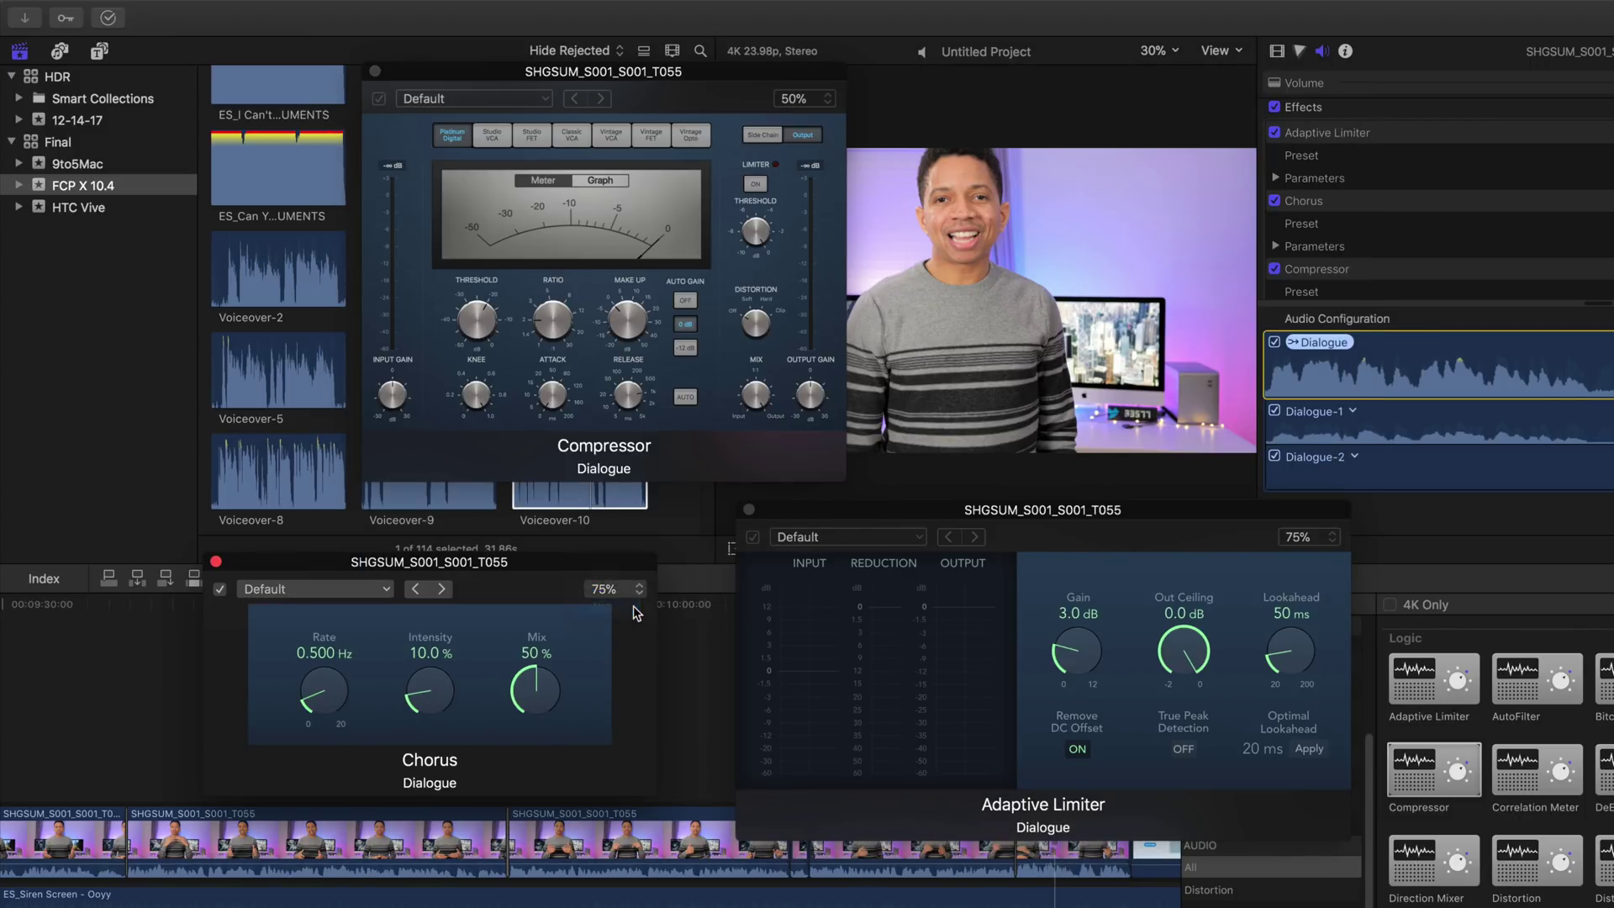
left_click(652, 590)
left_click(636, 555)
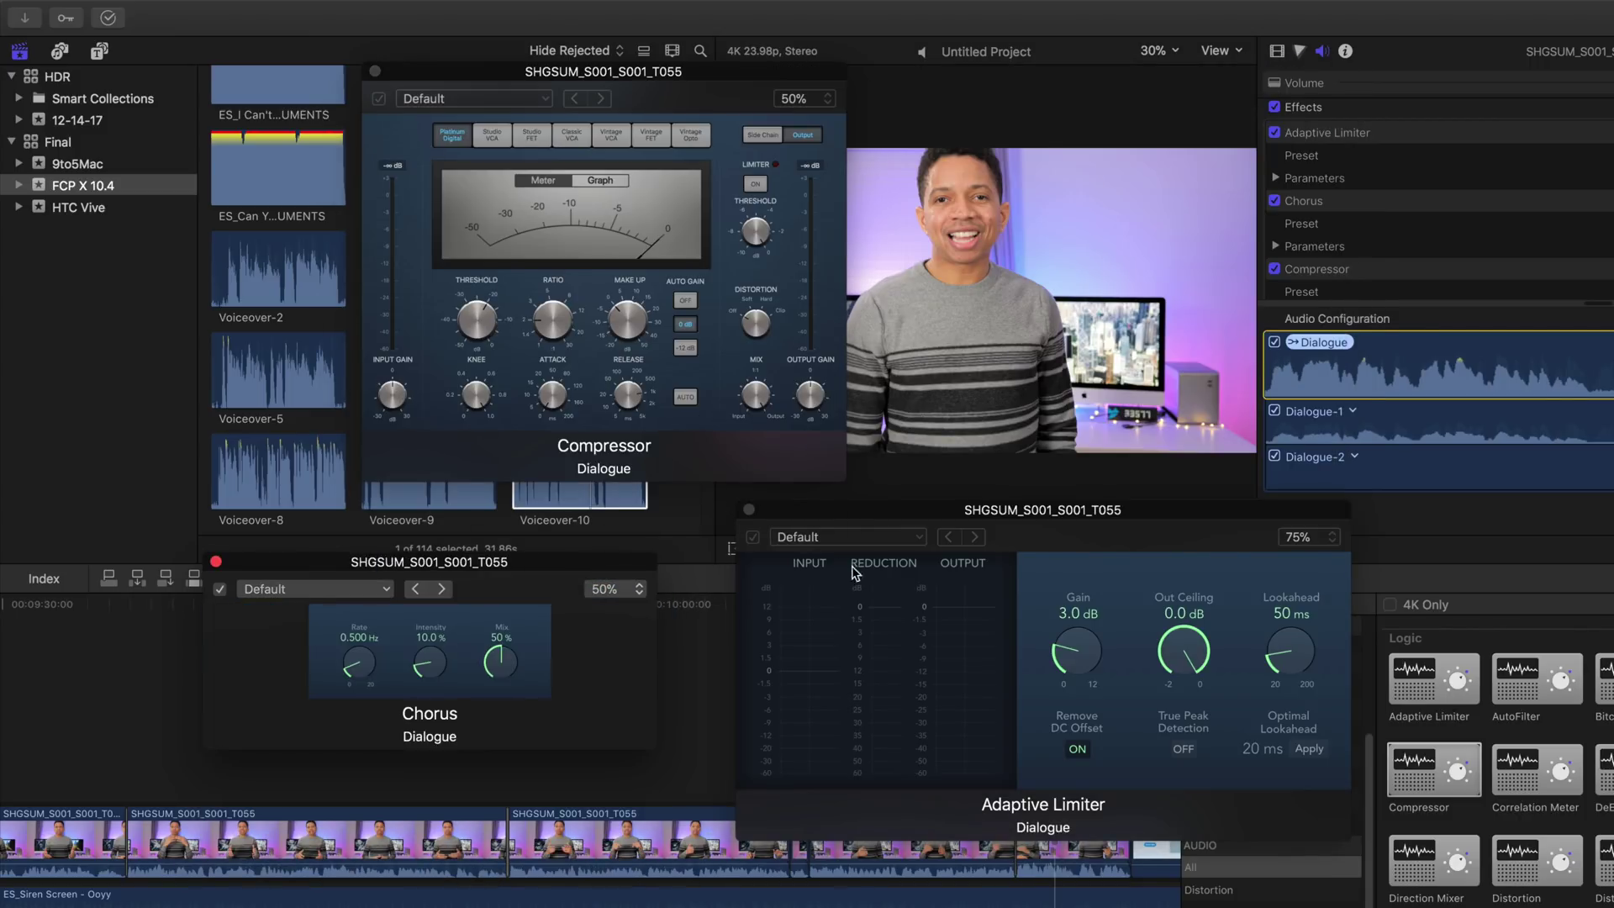
left_click(1299, 538)
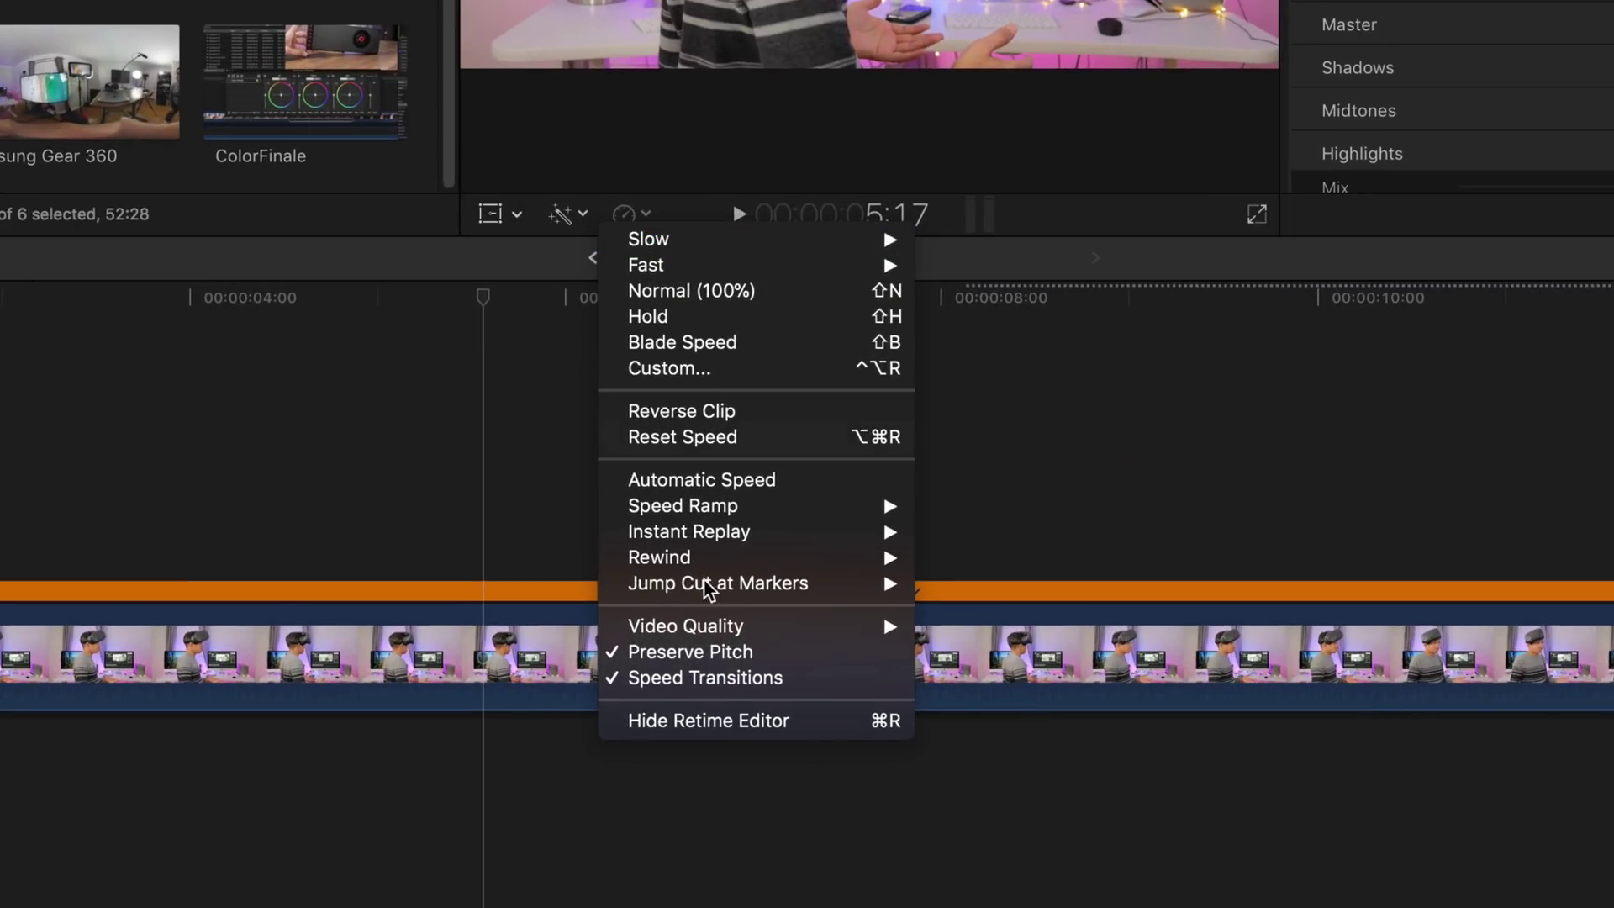
- Set the 25% slow-motion clip's Retime video quality to Optical Flow
mouse_move(730, 692)
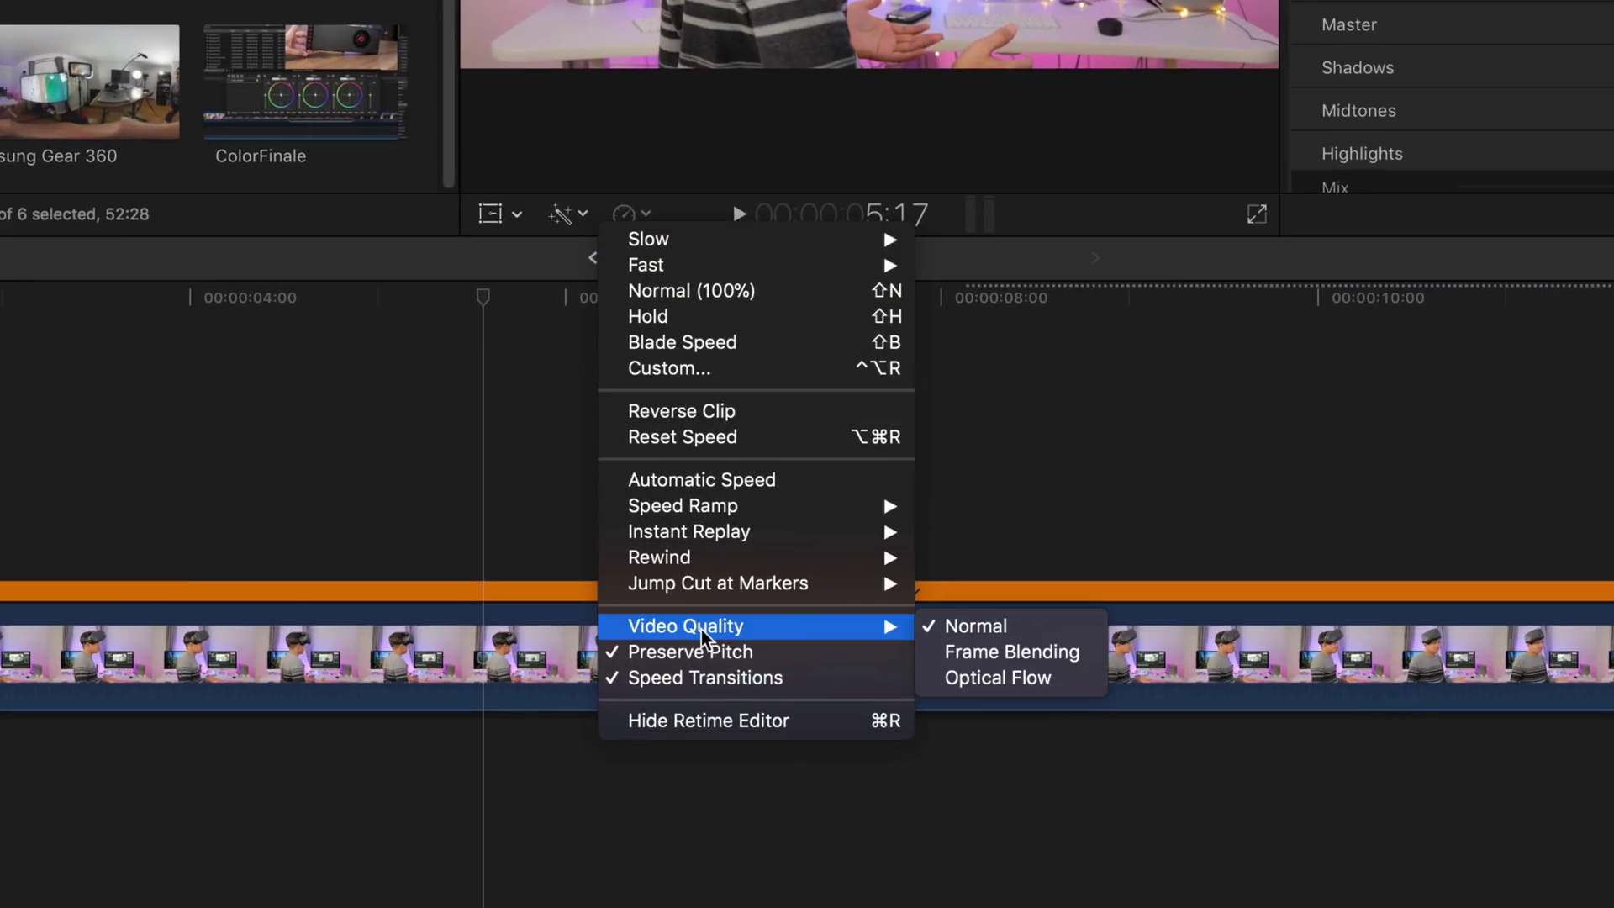
left_click(1091, 679)
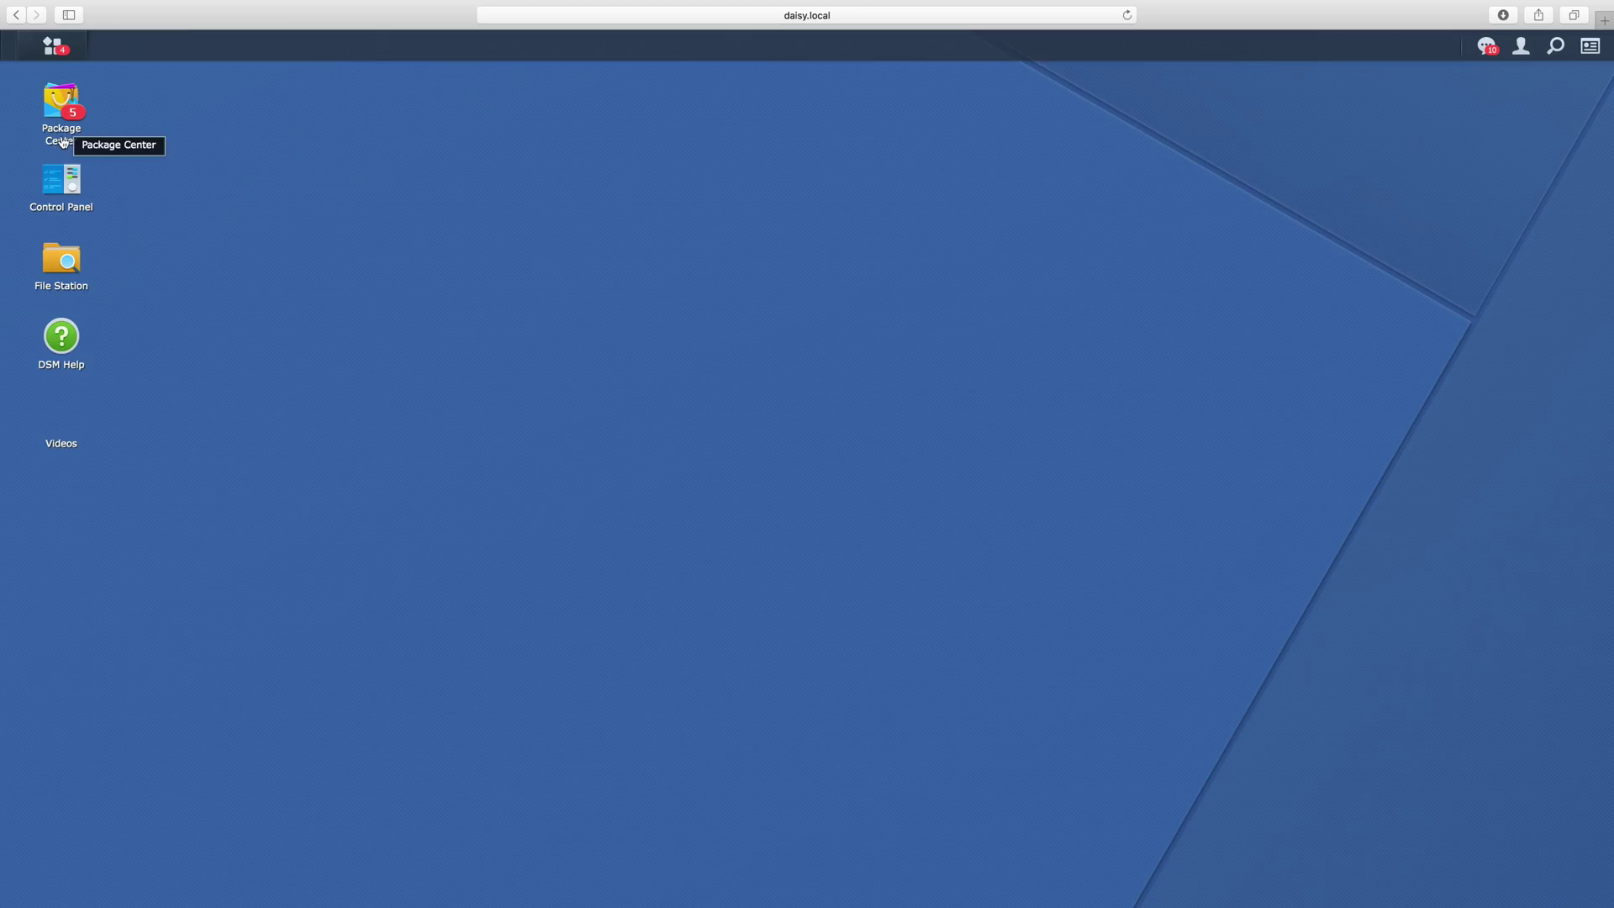
- Open Control Panel > File Services and scroll down to the enabled NFS and NFSv4 options
left_click(73, 197)
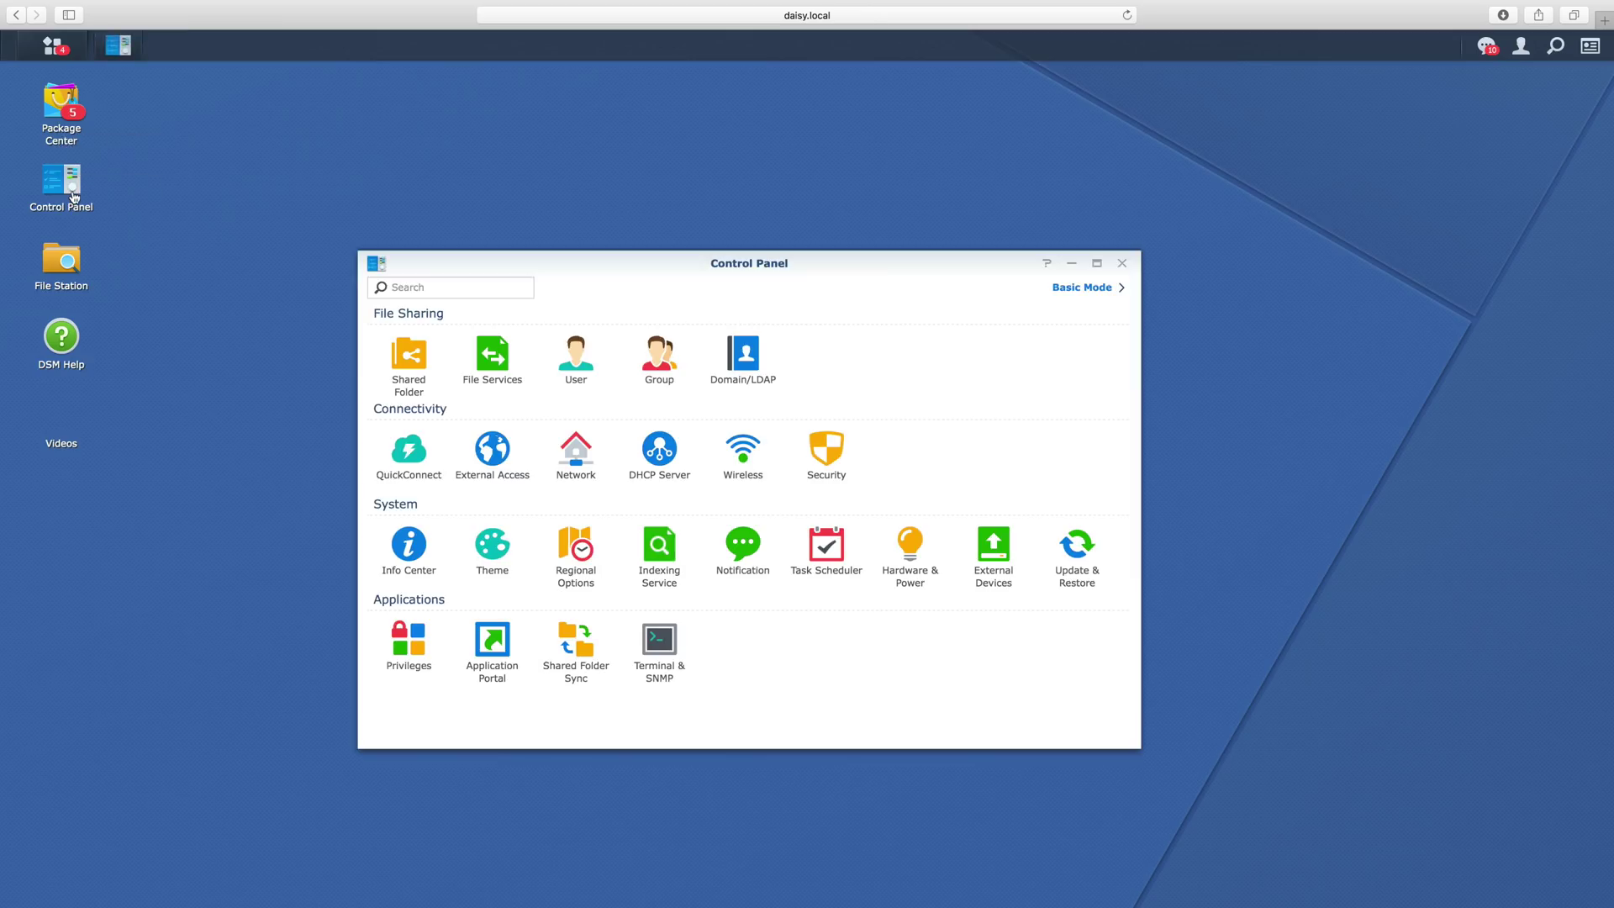
left_click(495, 362)
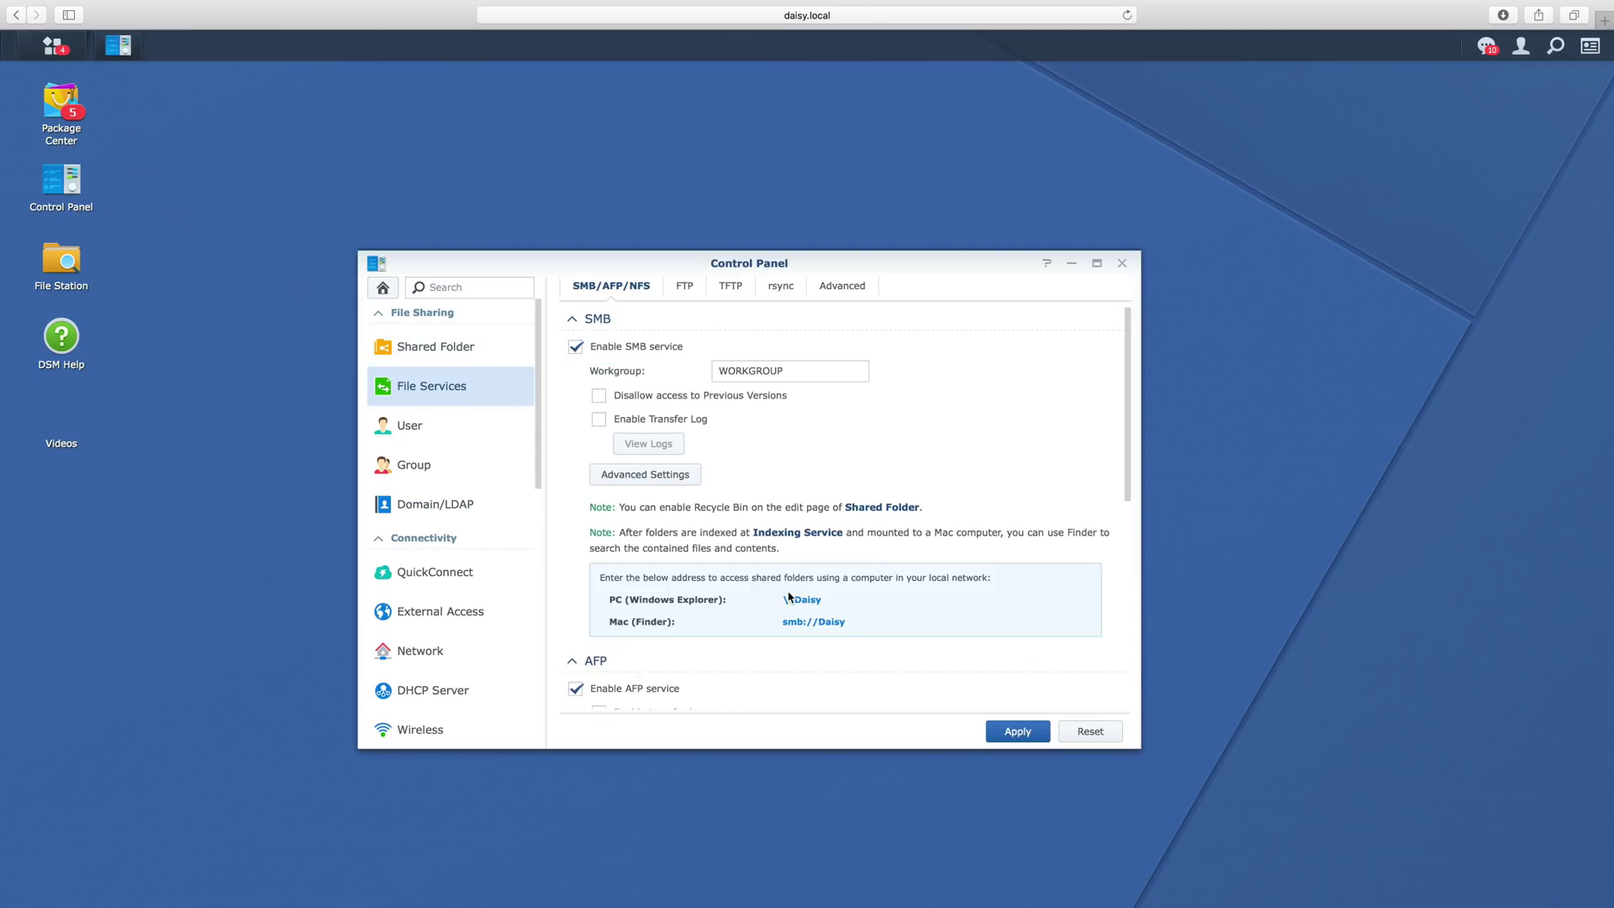
scroll(788, 597, "down", 10)
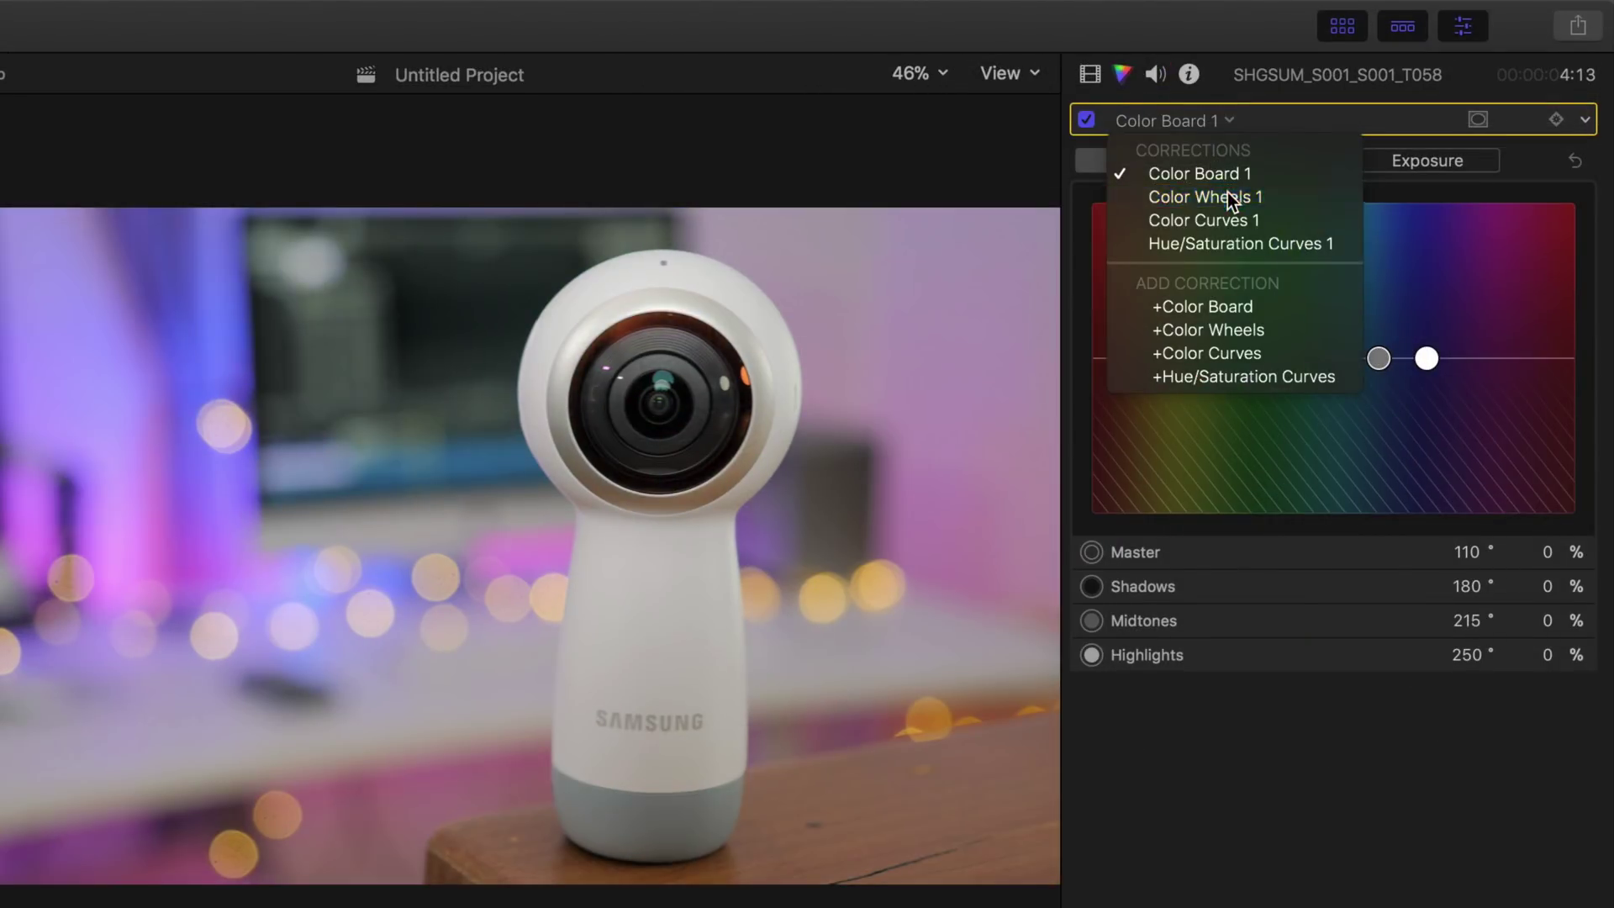
- Step through the Samsung clip's Color Board 1, Color Wheels 1 and Color Curves 1, landing on Hue/Saturation Curves 1
left_click(1248, 157)
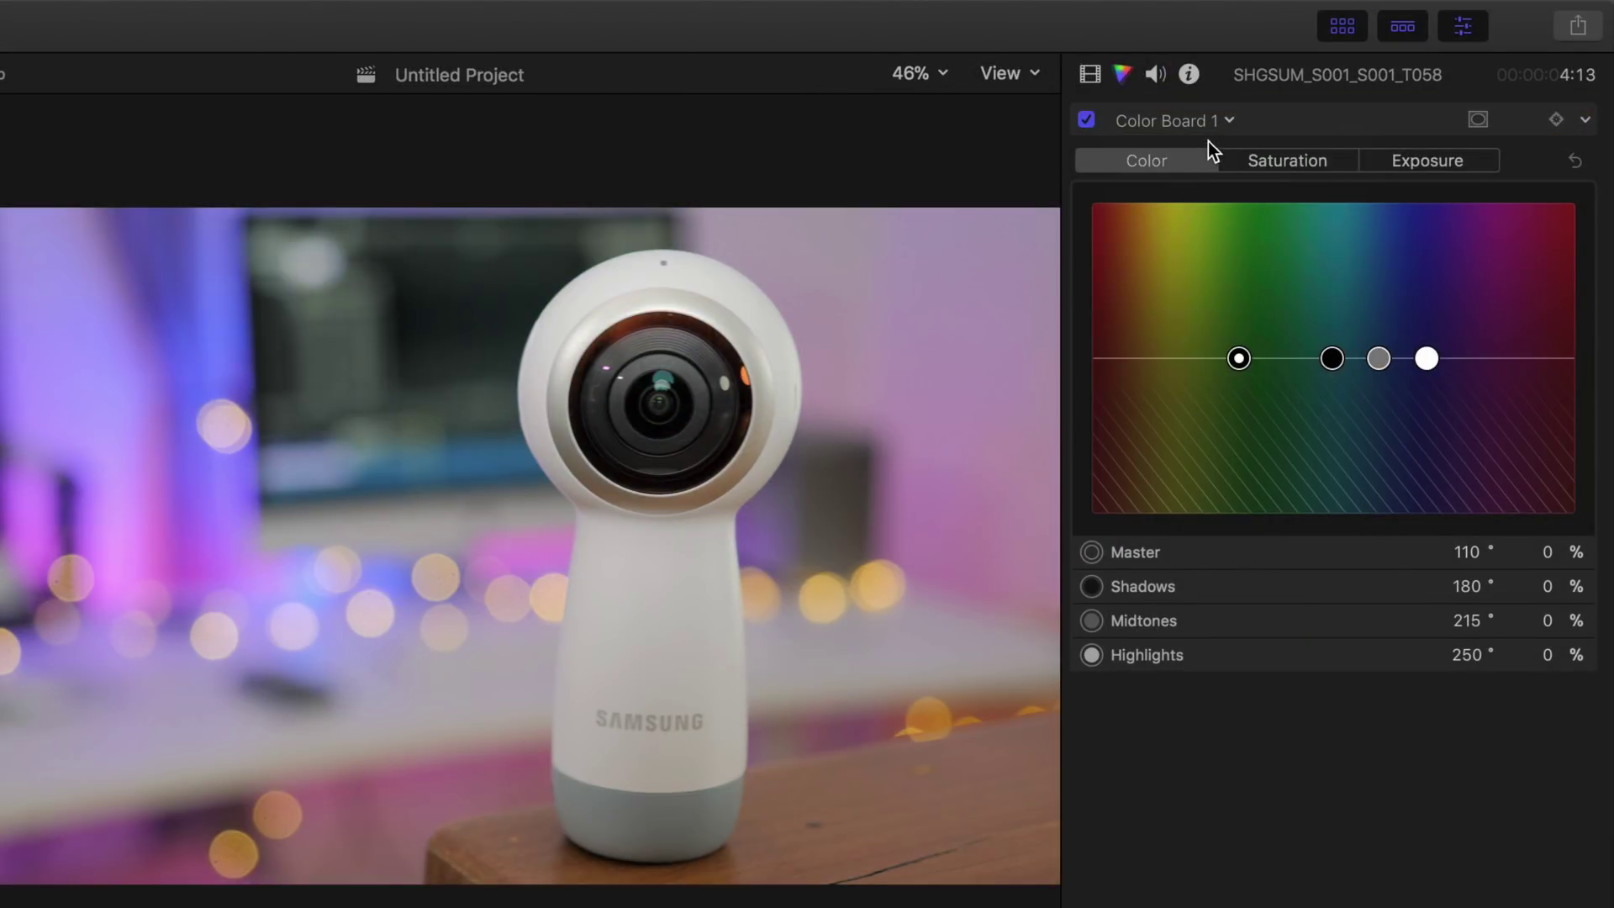
left_click(1198, 118)
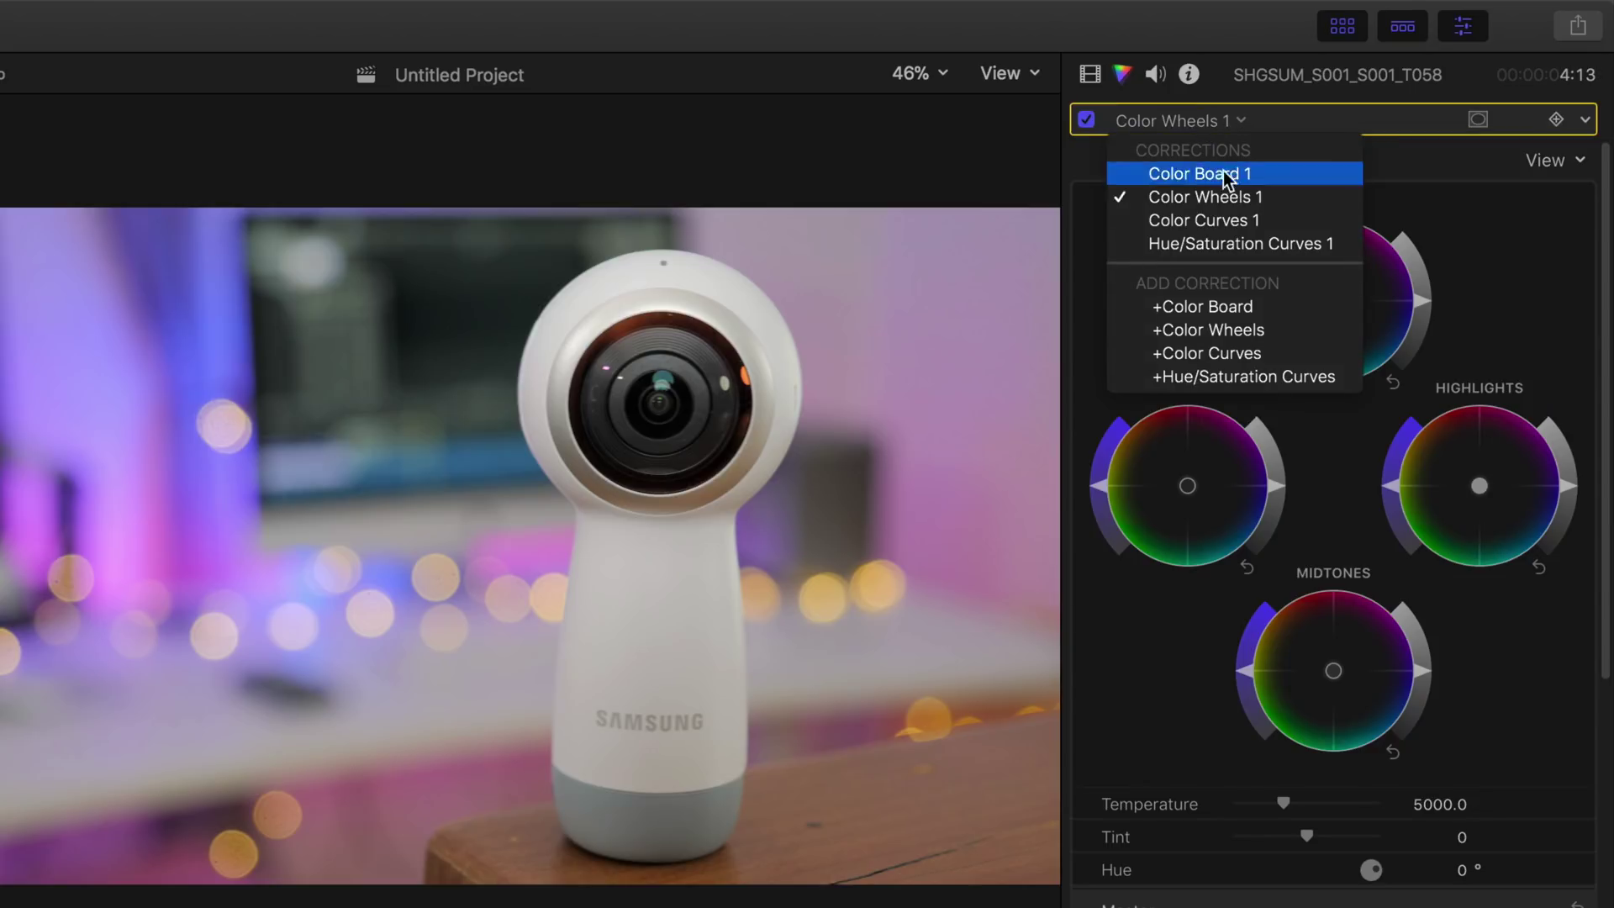
left_click(1236, 220)
left_click(1207, 120)
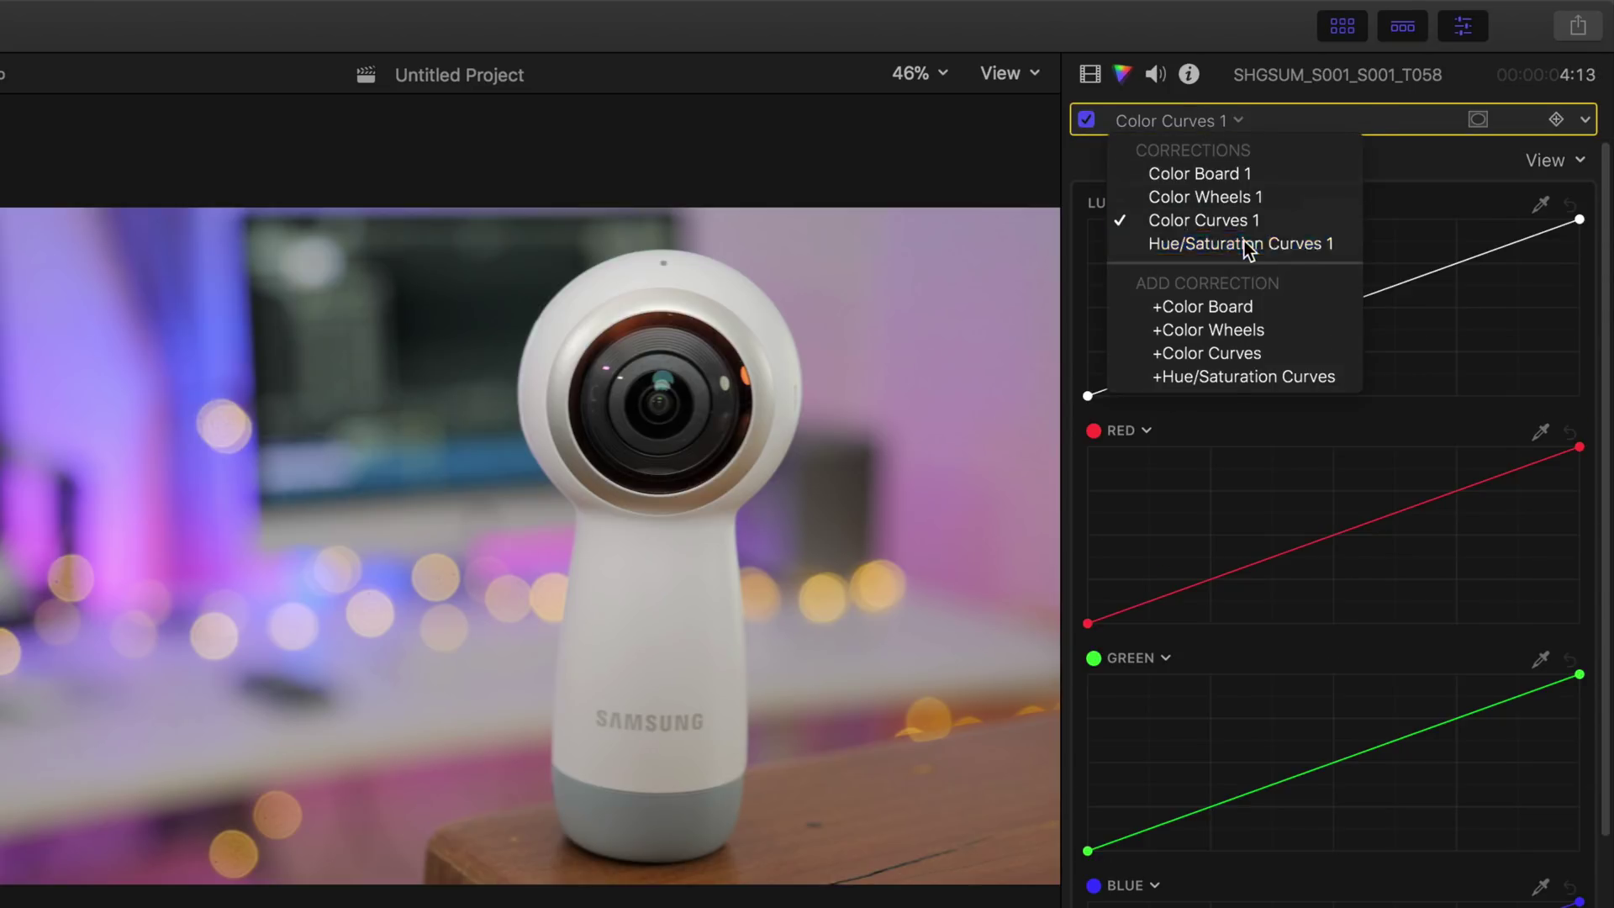
left_click(1248, 244)
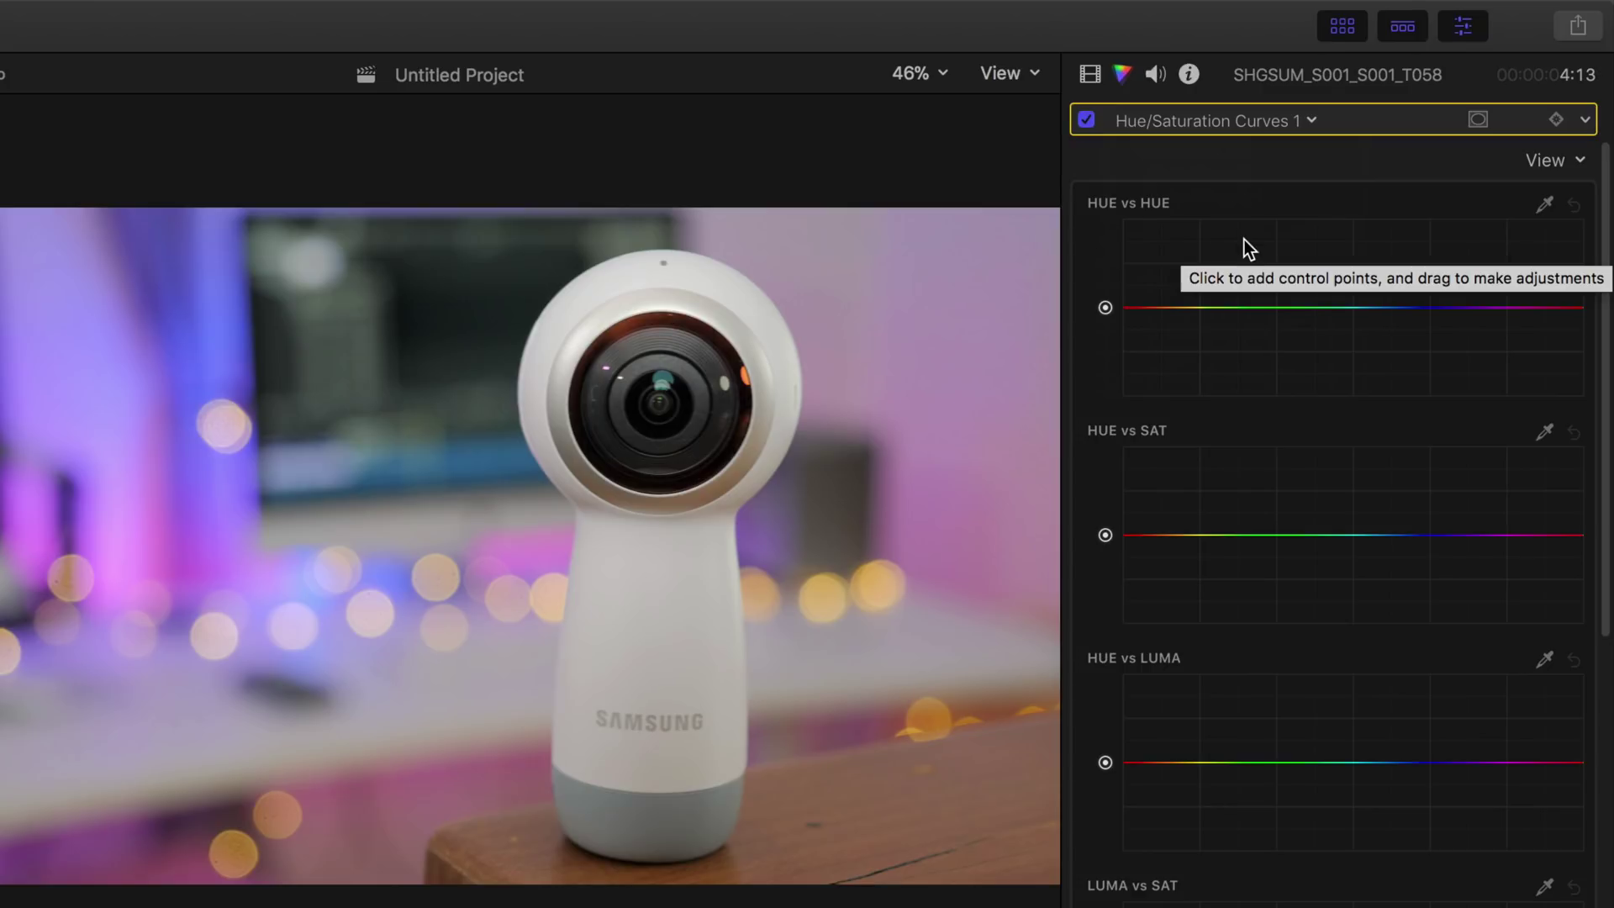